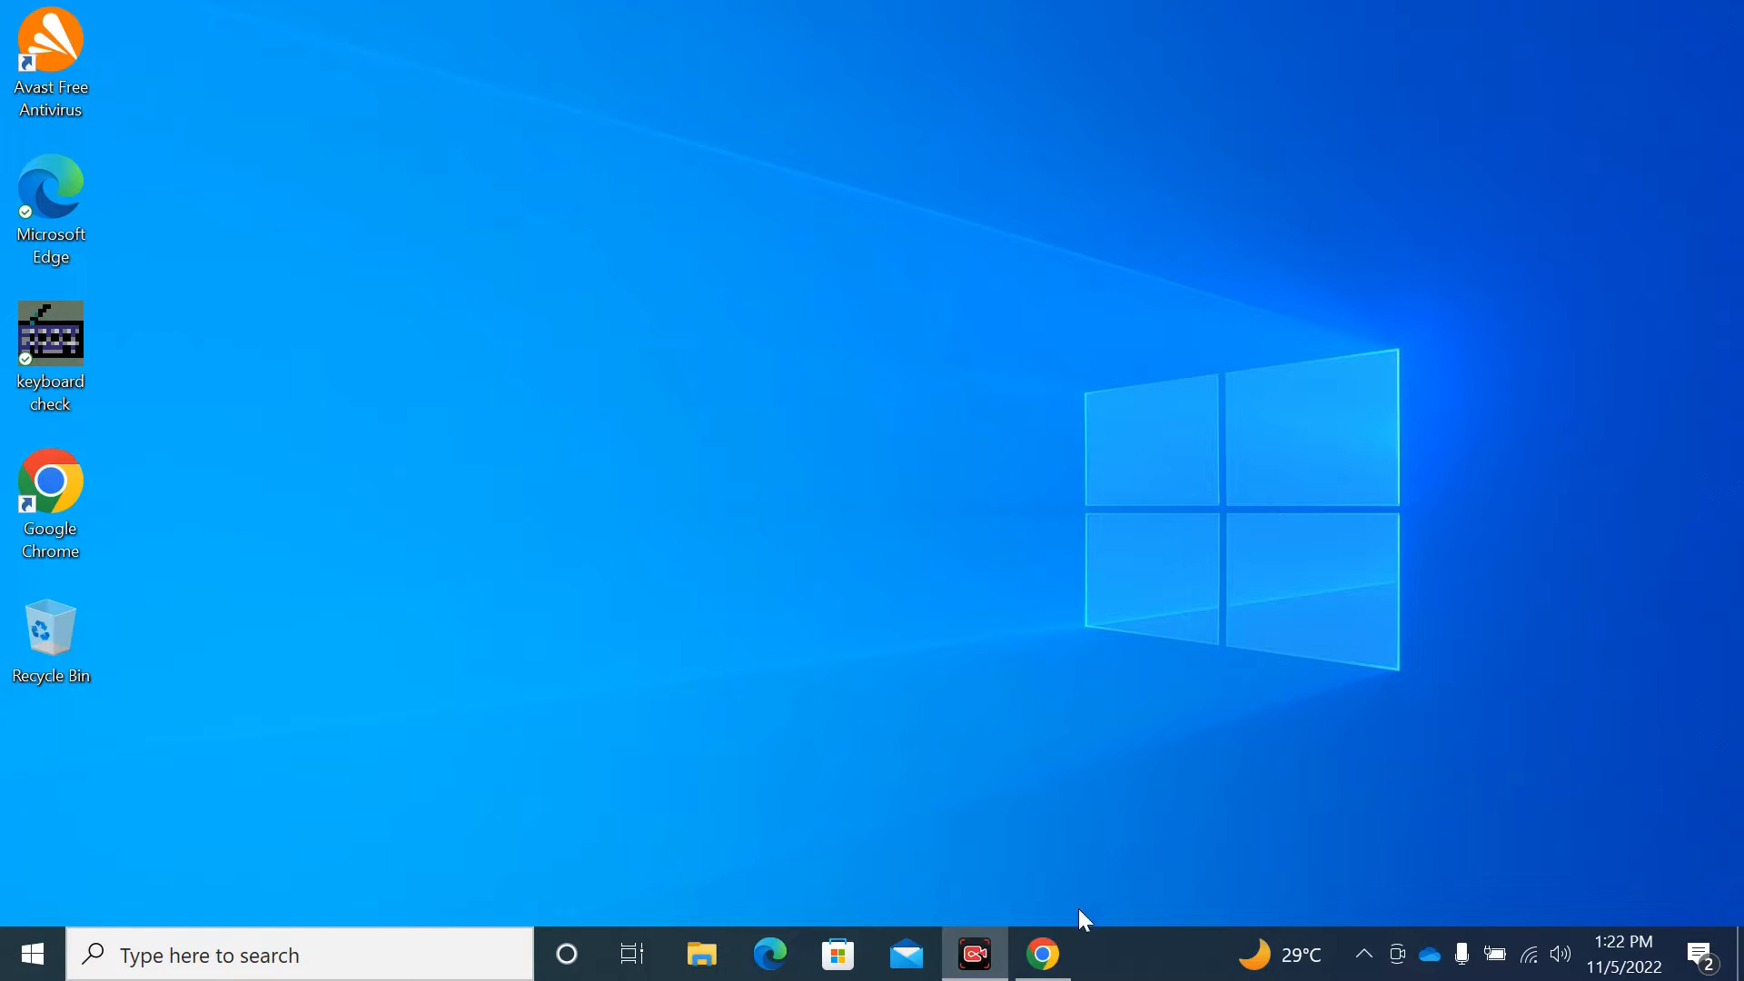
- Open Chrome and search Google for 'windows 11 download'
{"action": "left_click", "coordinate": [1045, 971]}
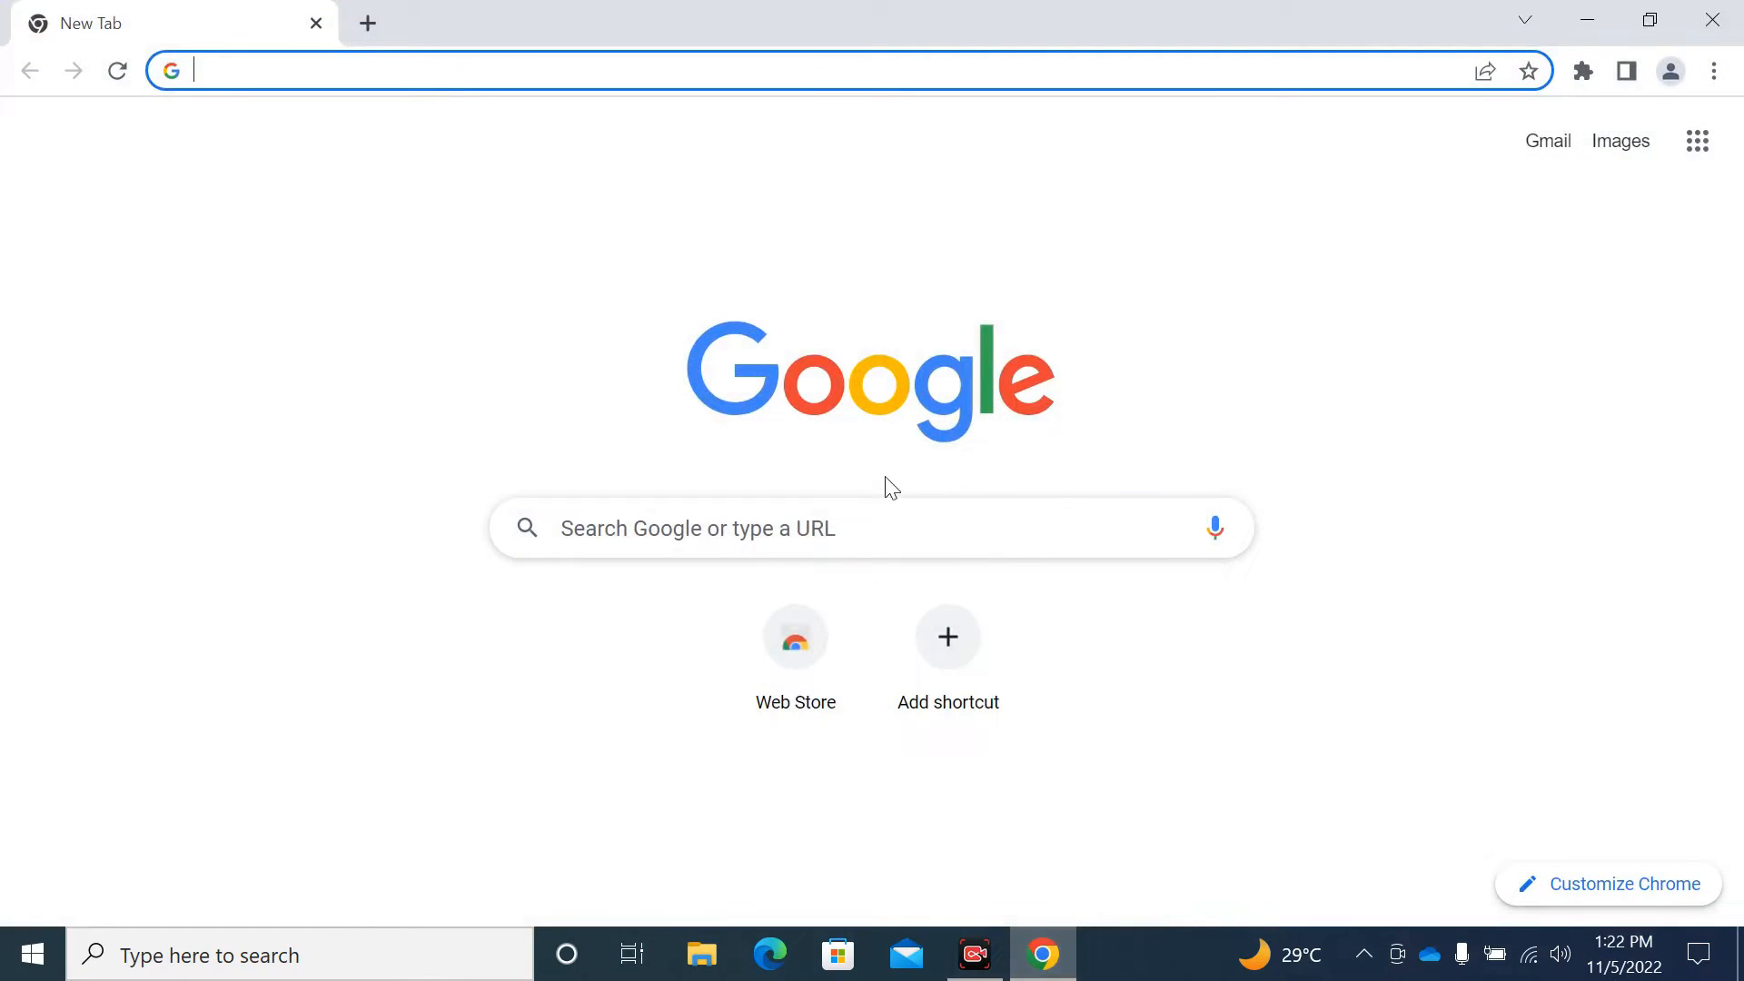
{"action": "left_click", "coordinate": [720, 523]}
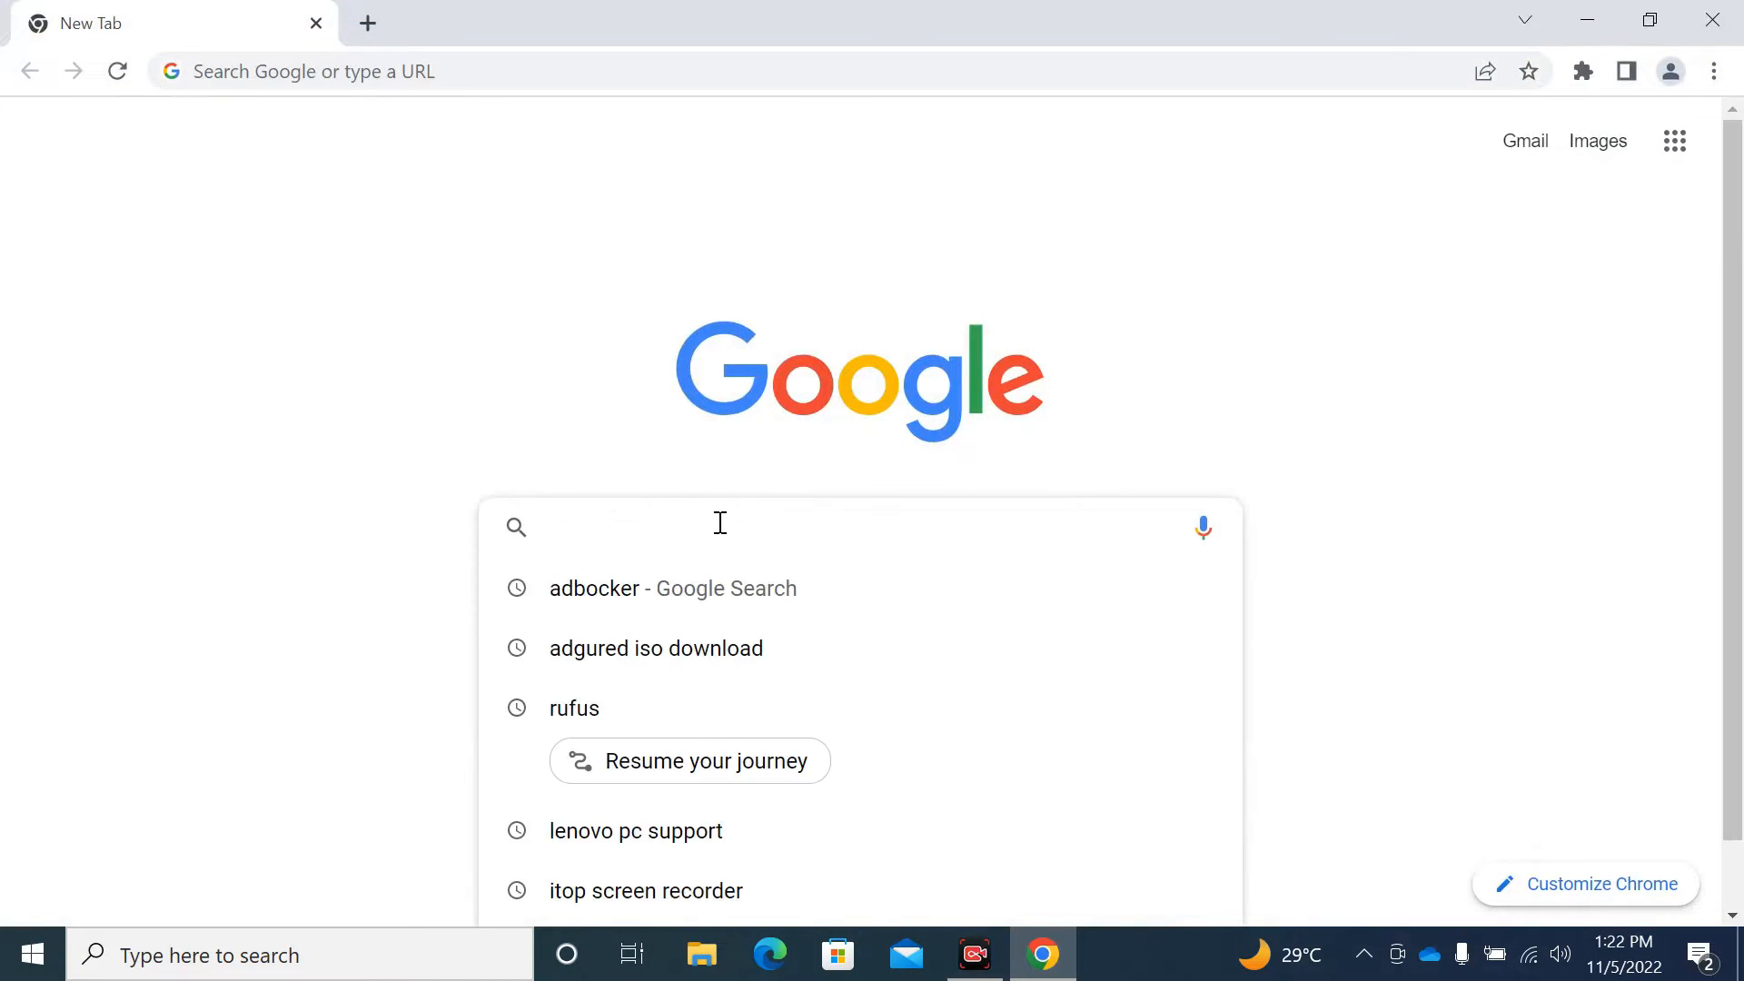
{"action": "type", "text": "windows 11 d"}
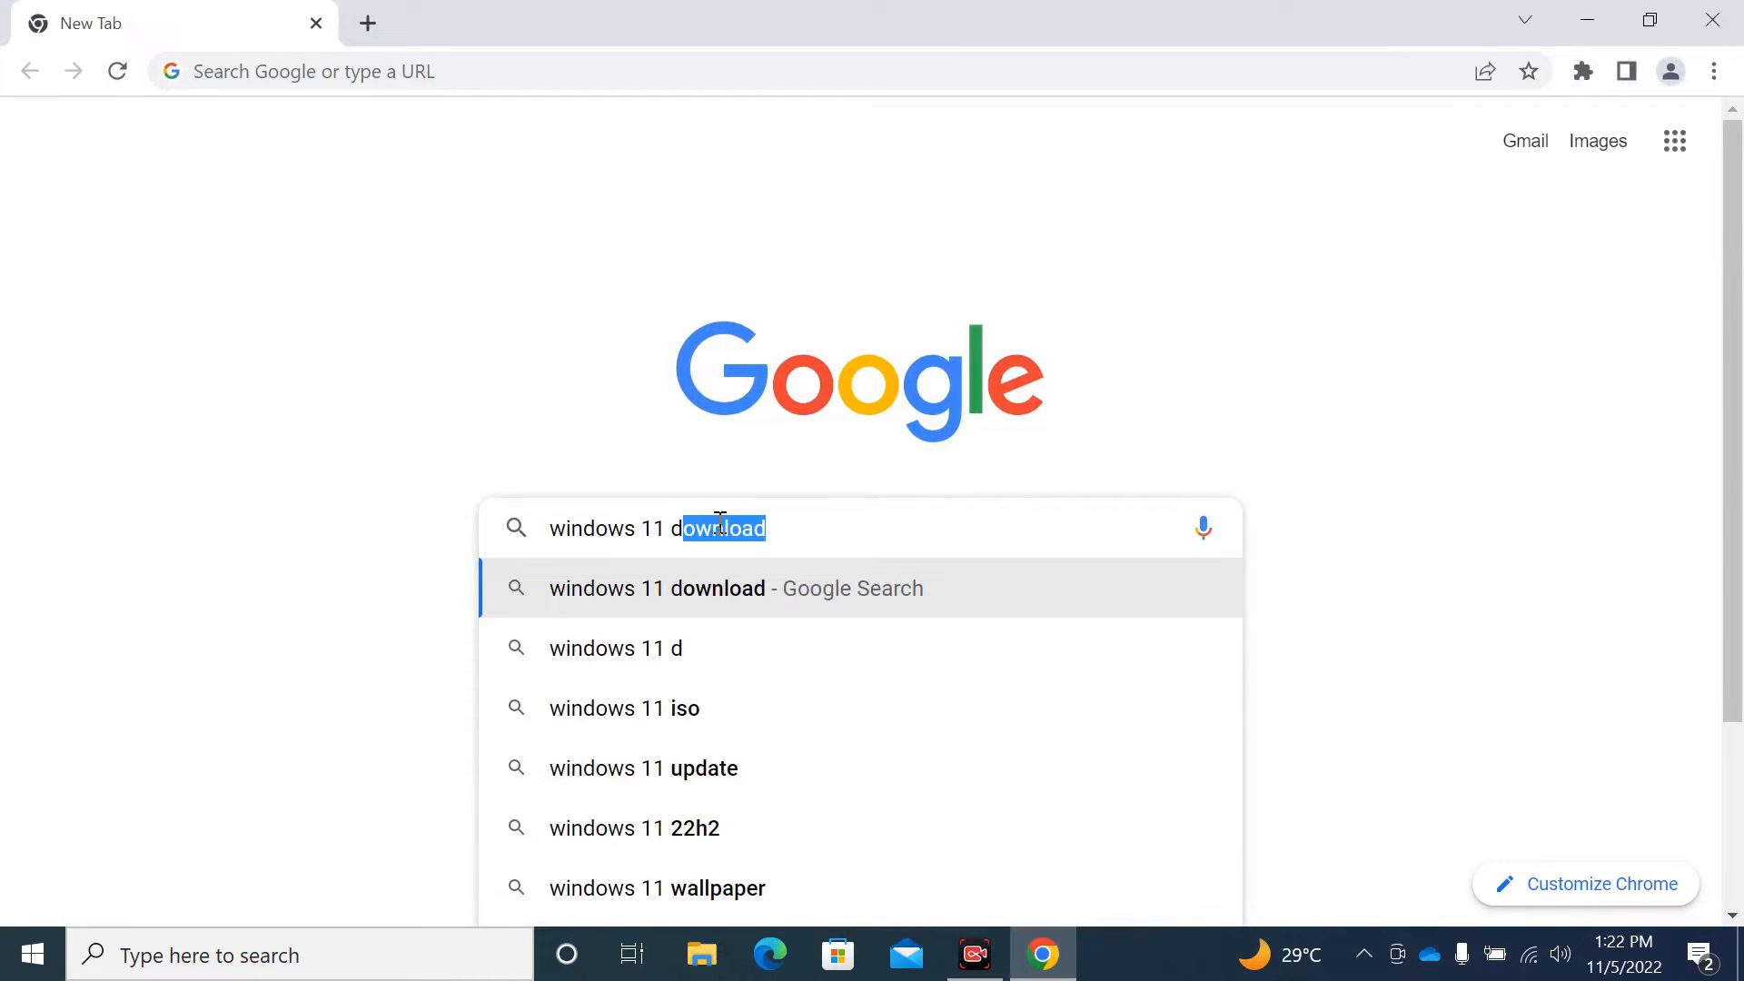
{"action": "type", "text": "own"}
{"action": "key", "text": "Return"}
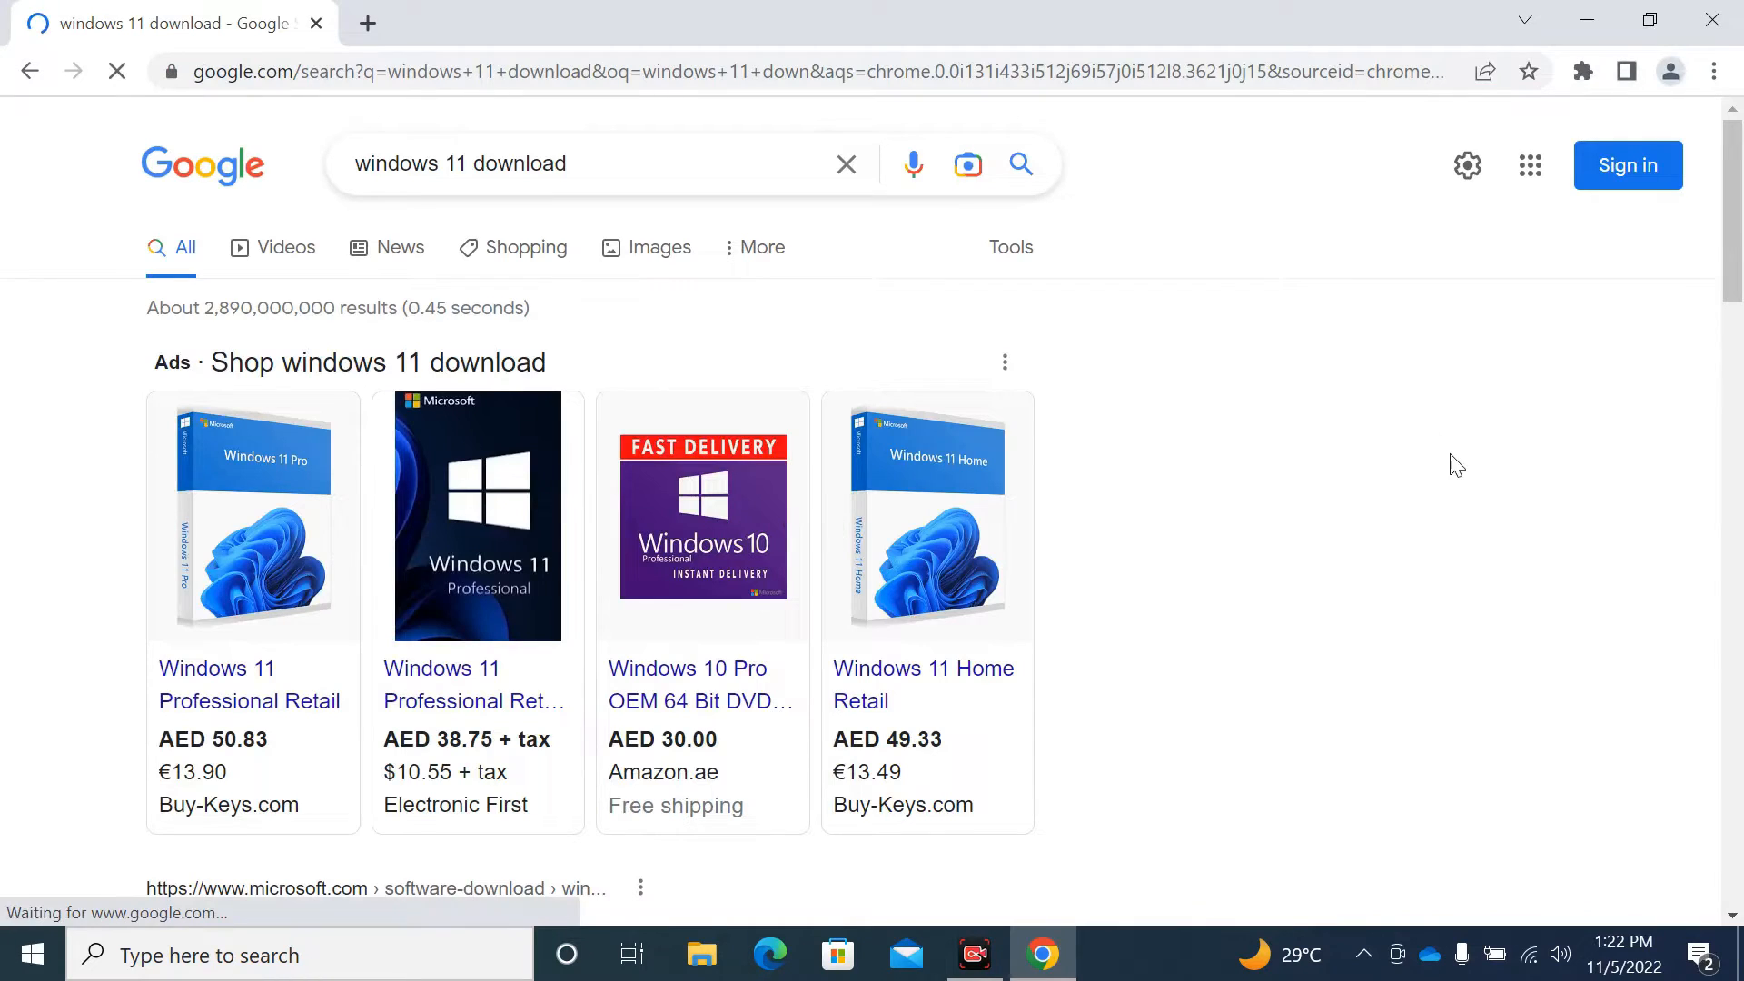
- Scroll the results and open the 'Download Windows 11 - Microsoft' link
{"action": "left_click_drag", "start_coordinate": [1735, 223], "coordinate": [1741, 362]}
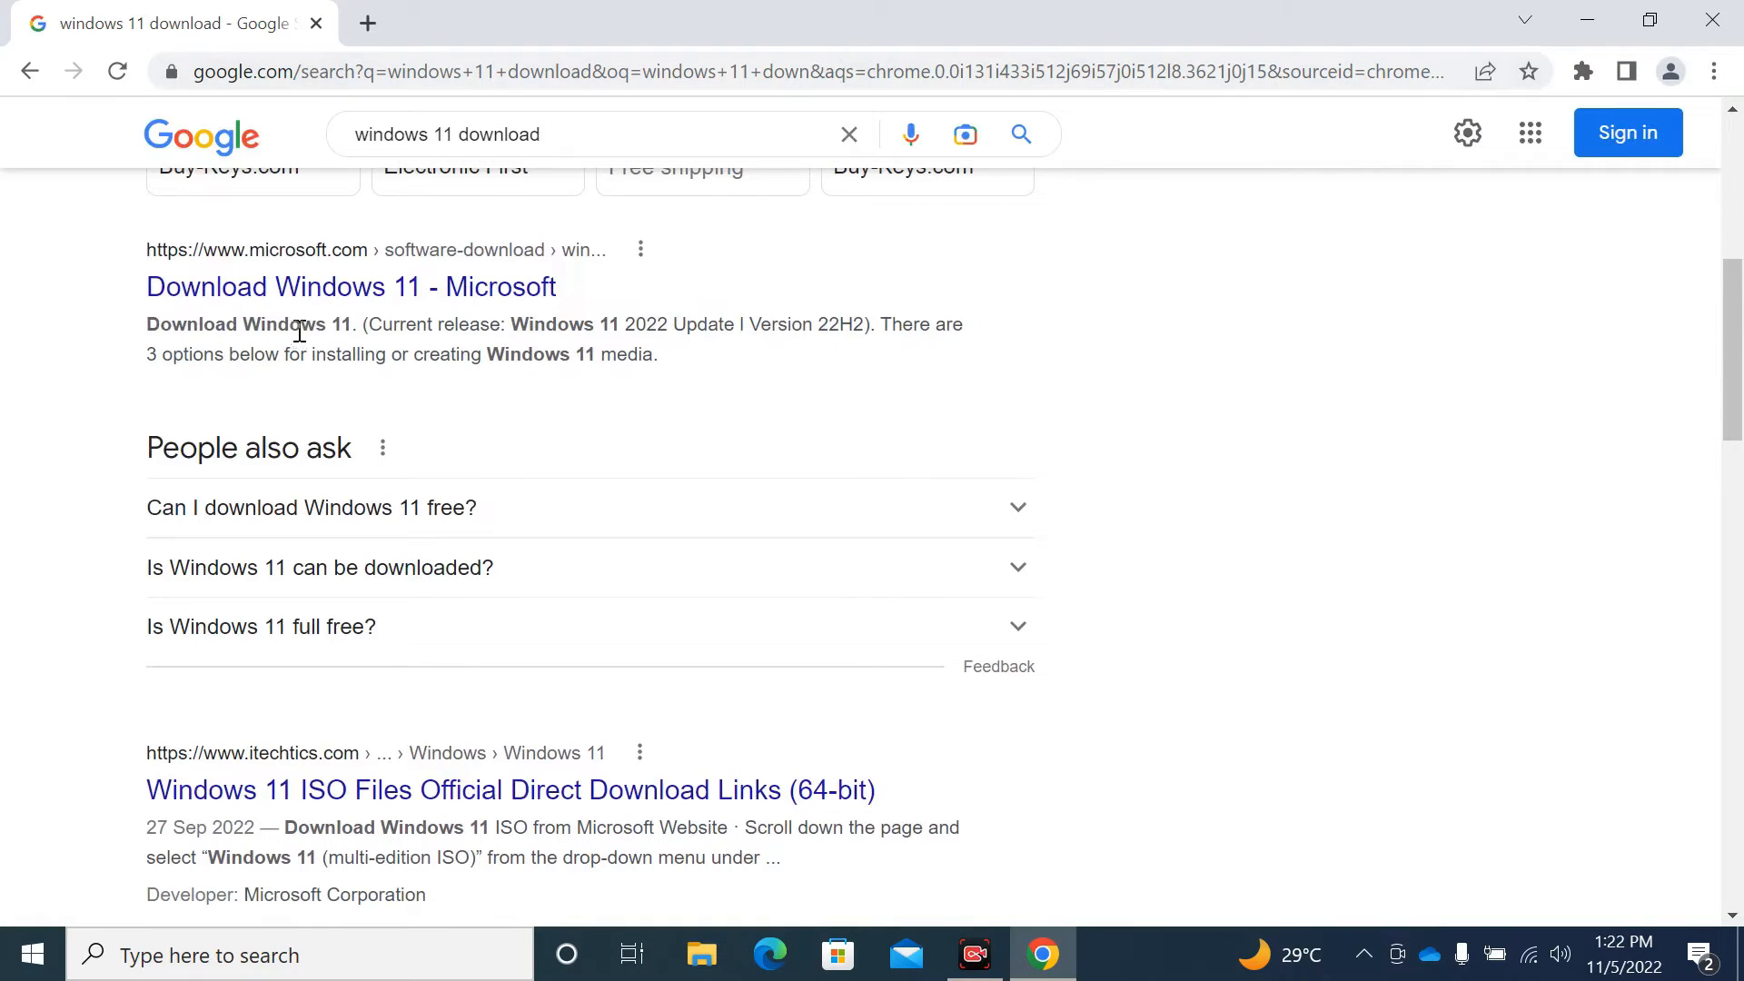
{"action": "left_click", "coordinate": [364, 306]}
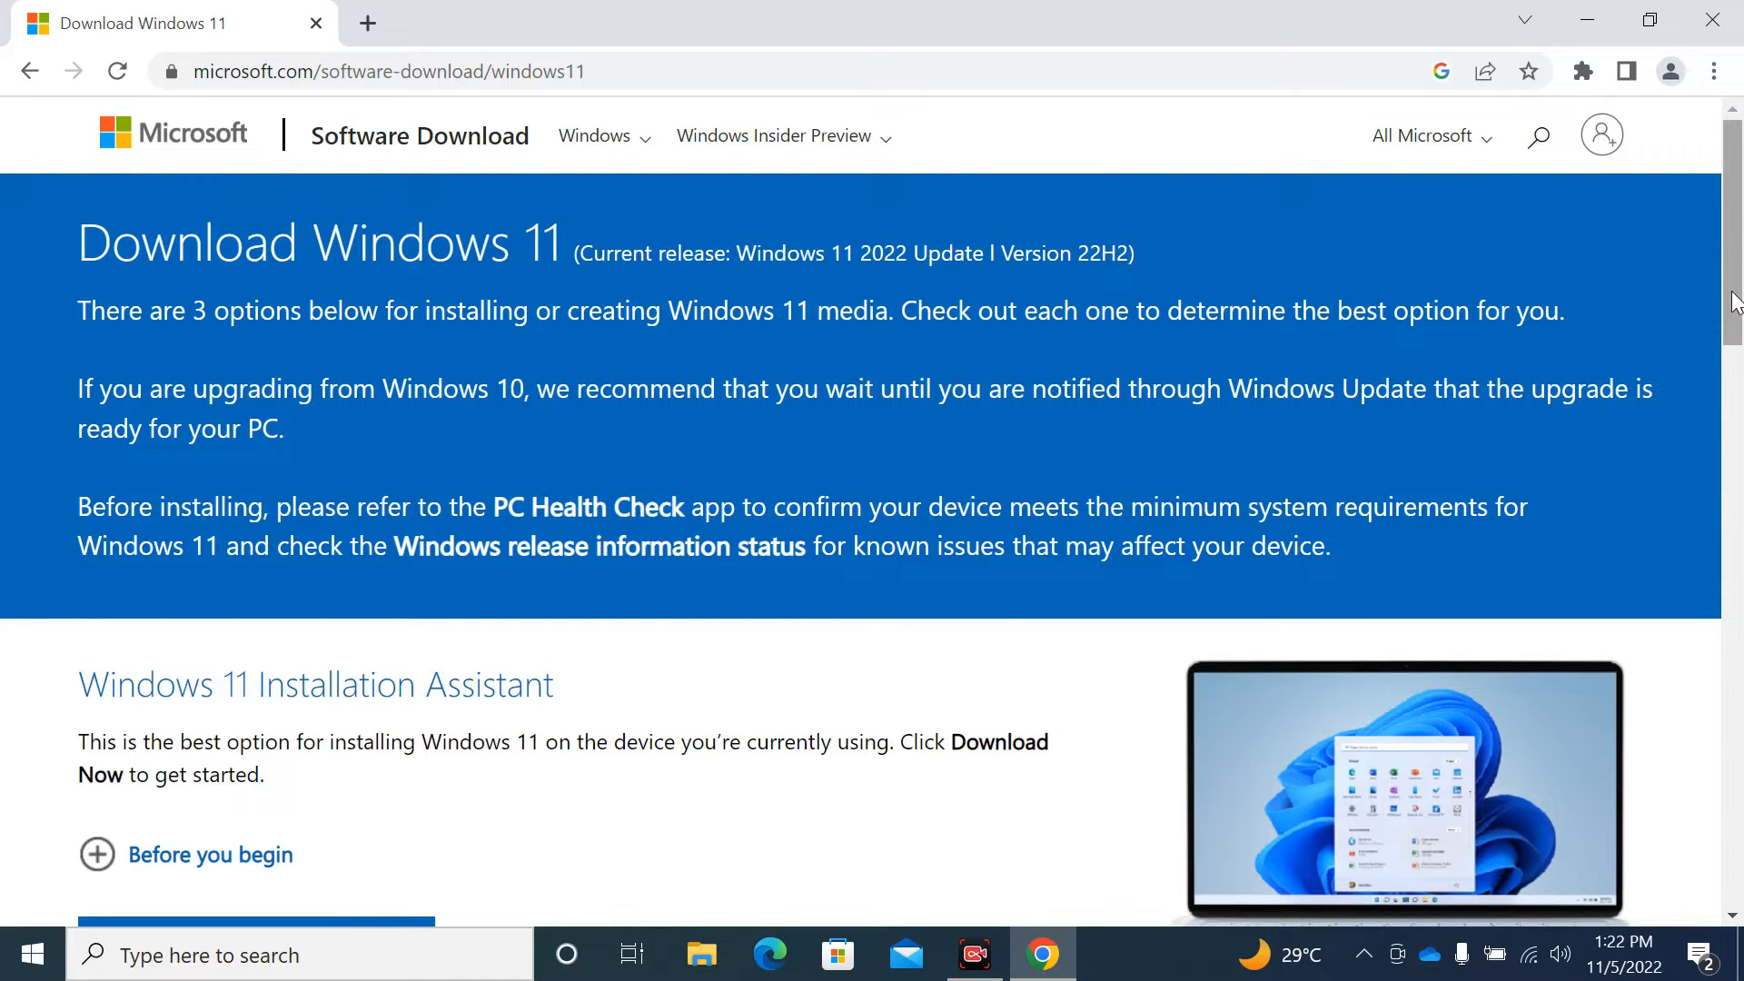
- Scroll past Installation Assistant and Installation Media to the Disk Image (ISO) section
{"action": "scroll", "coordinate": [1735, 302], "scroll_direction": "down", "scroll_amount": 5}
{"action": "left_click_drag", "start_coordinate": [1737, 323], "coordinate": [1727, 137]}
{"action": "left_click_drag", "start_coordinate": [1737, 210], "coordinate": [1740, 309]}
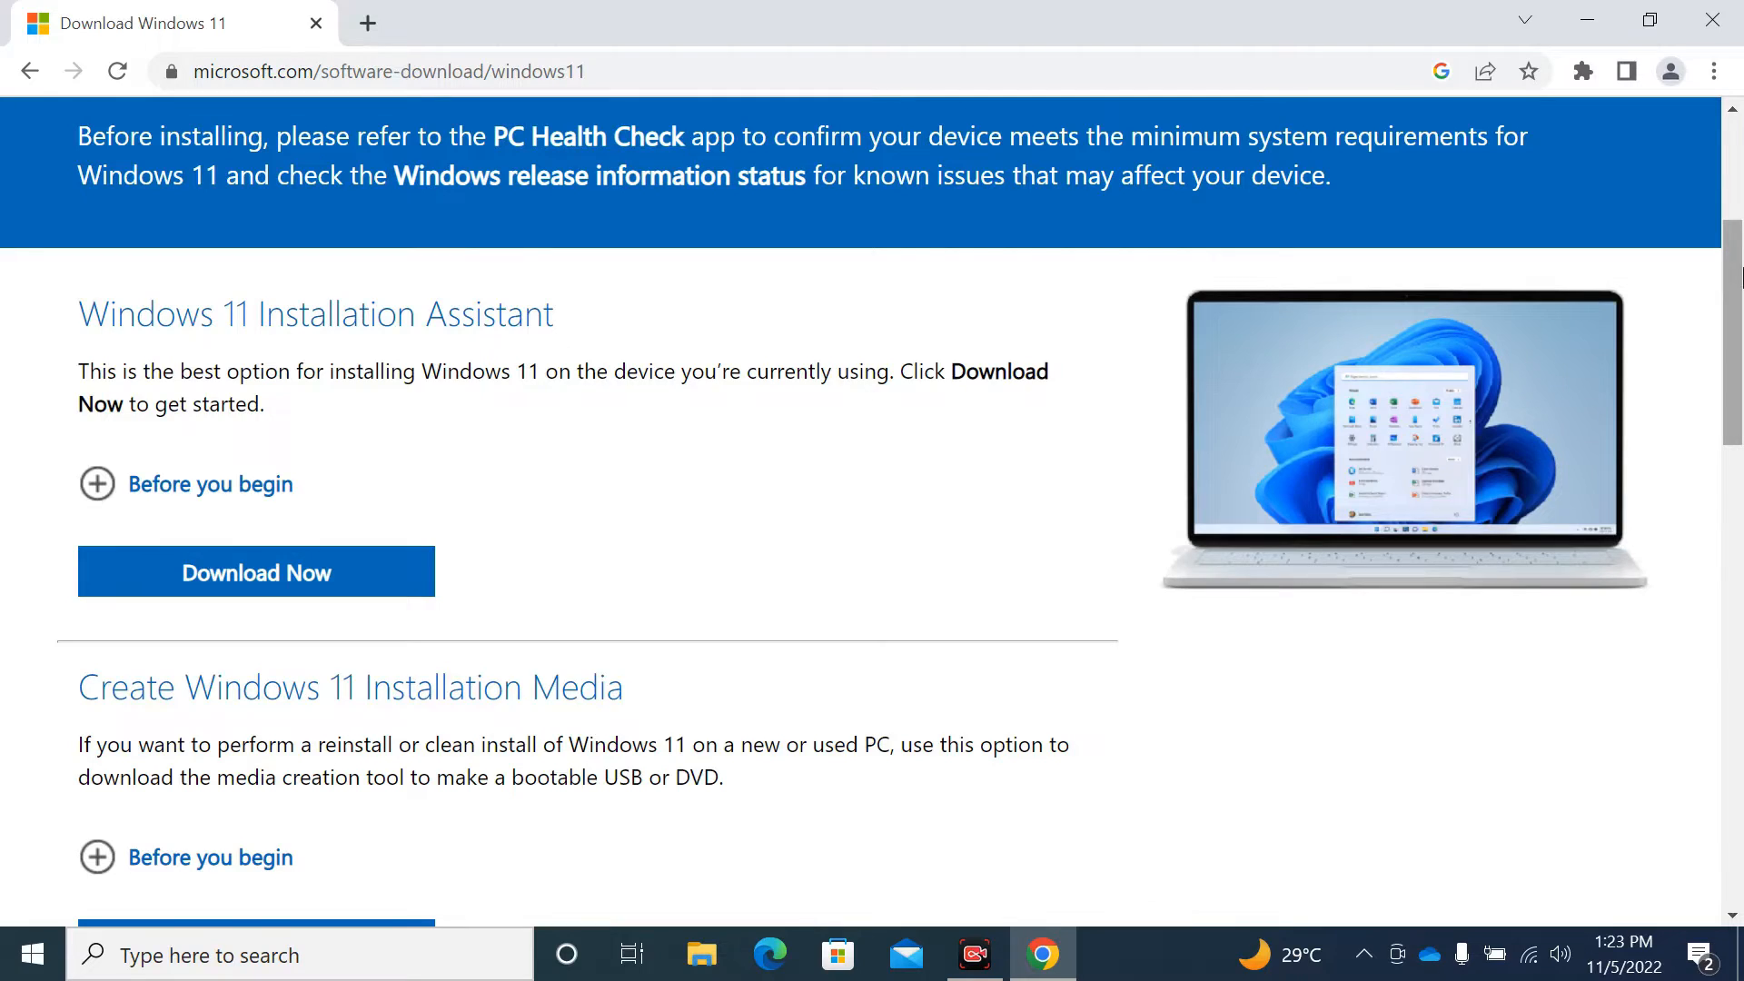
{"action": "left_click_drag", "start_coordinate": [1740, 277], "coordinate": [1740, 403]}
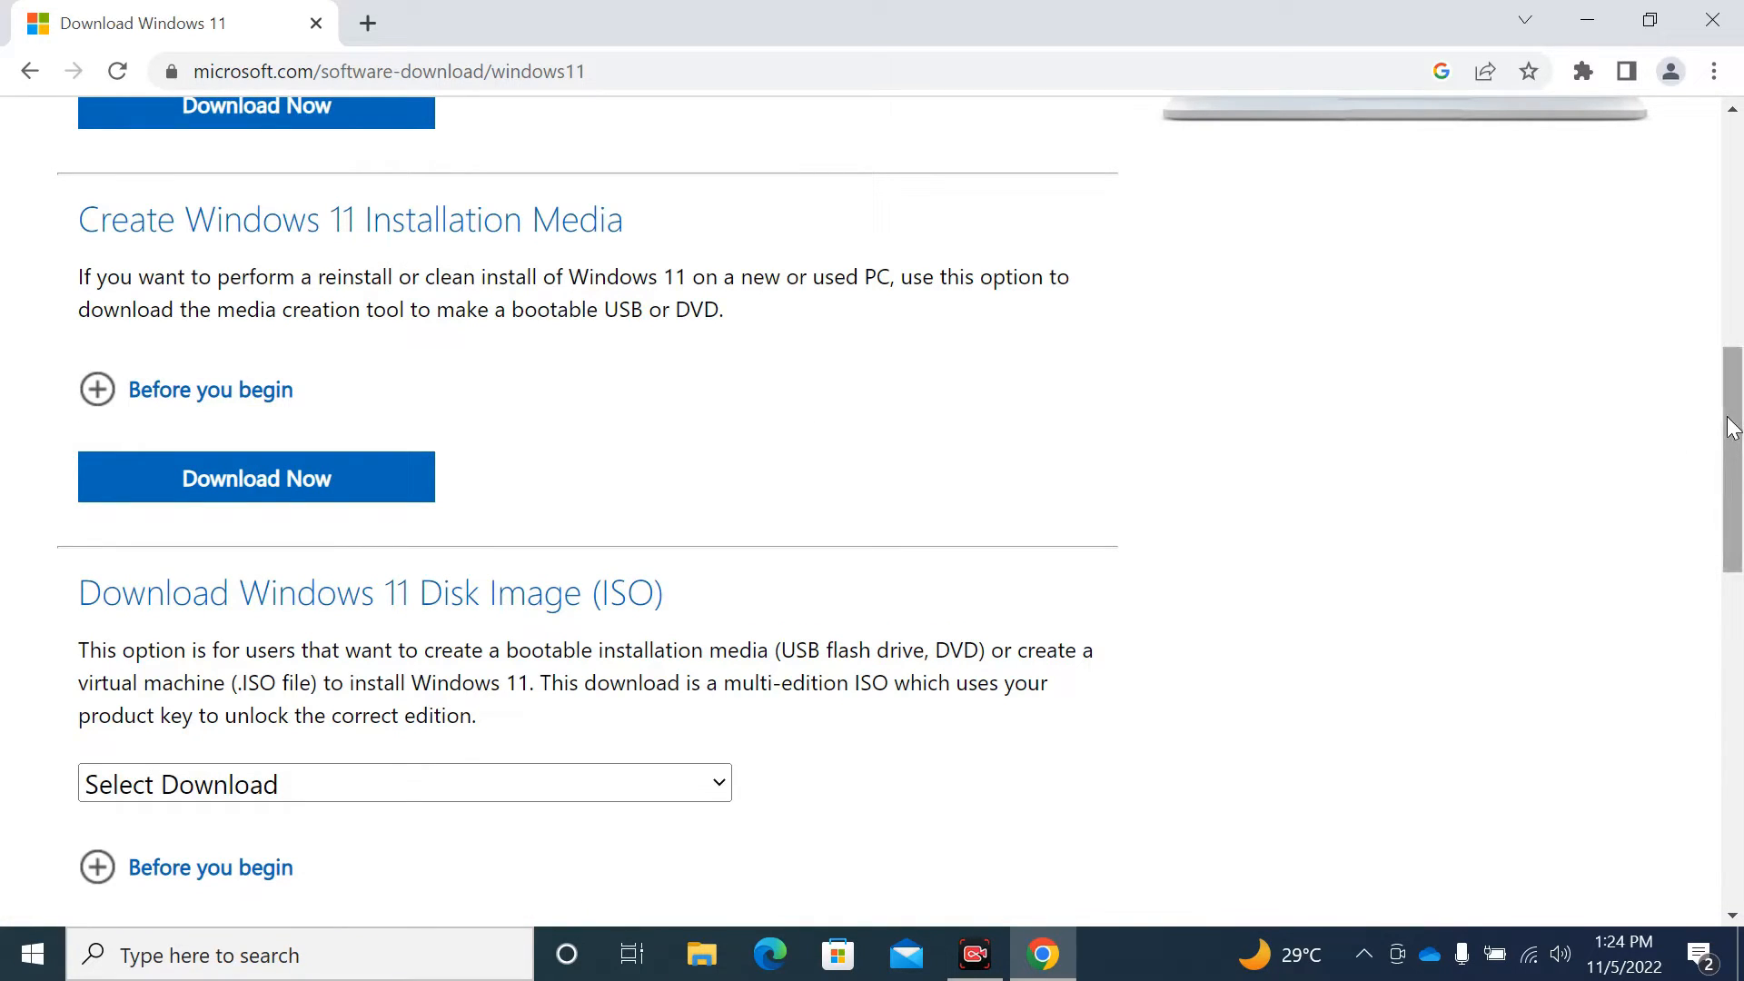
{"action": "left_click_drag", "start_coordinate": [1733, 435], "coordinate": [1732, 489]}
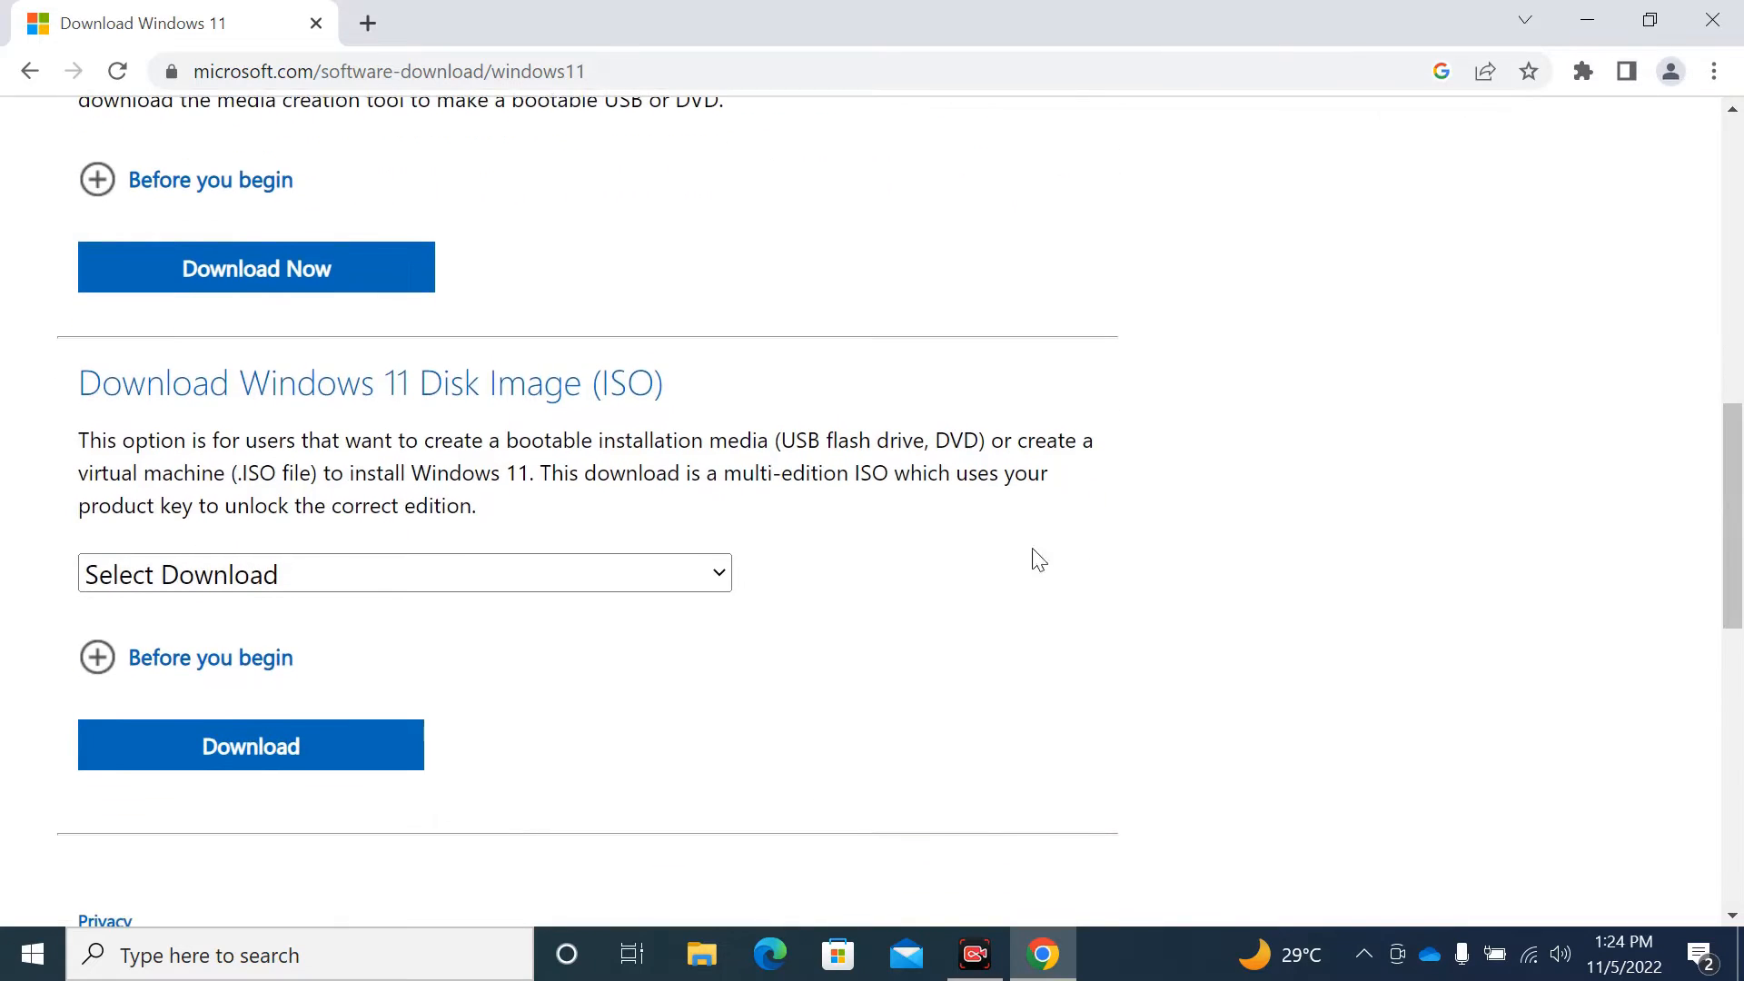
- Check the ISO edition list, then download mediacreationtool.exe from Installation Media and open it
{"action": "left_click", "coordinate": [658, 577]}
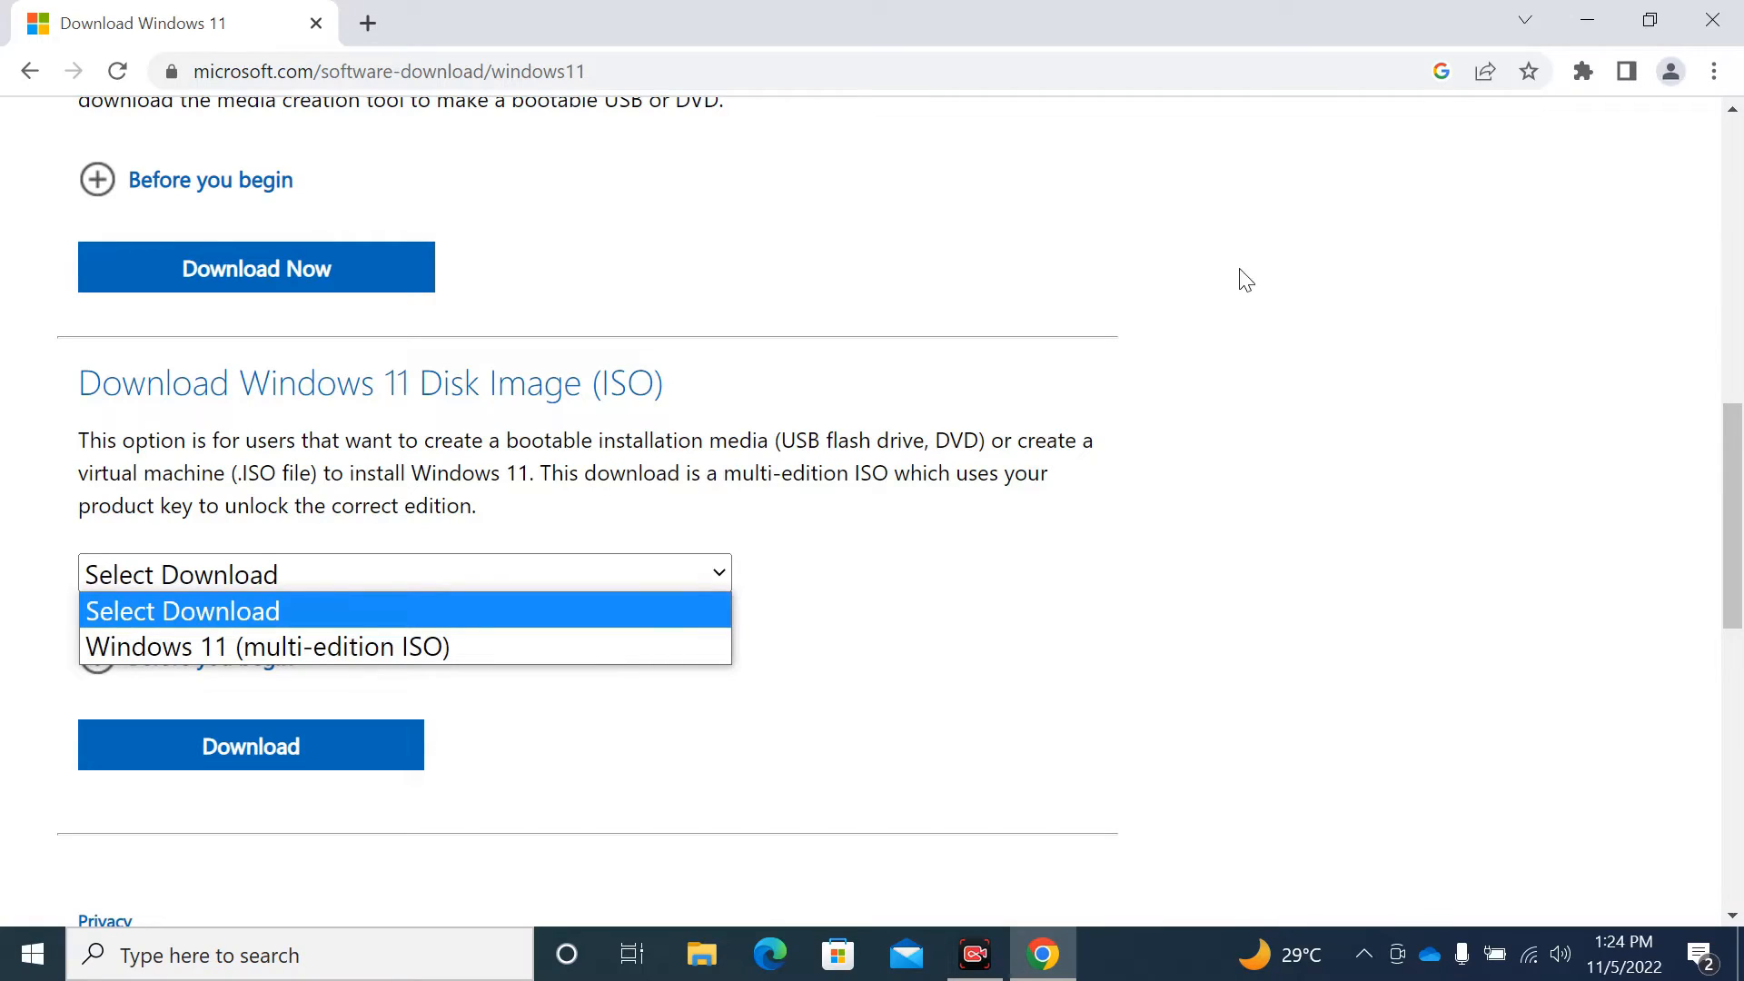
{"action": "left_click", "coordinate": [938, 443]}
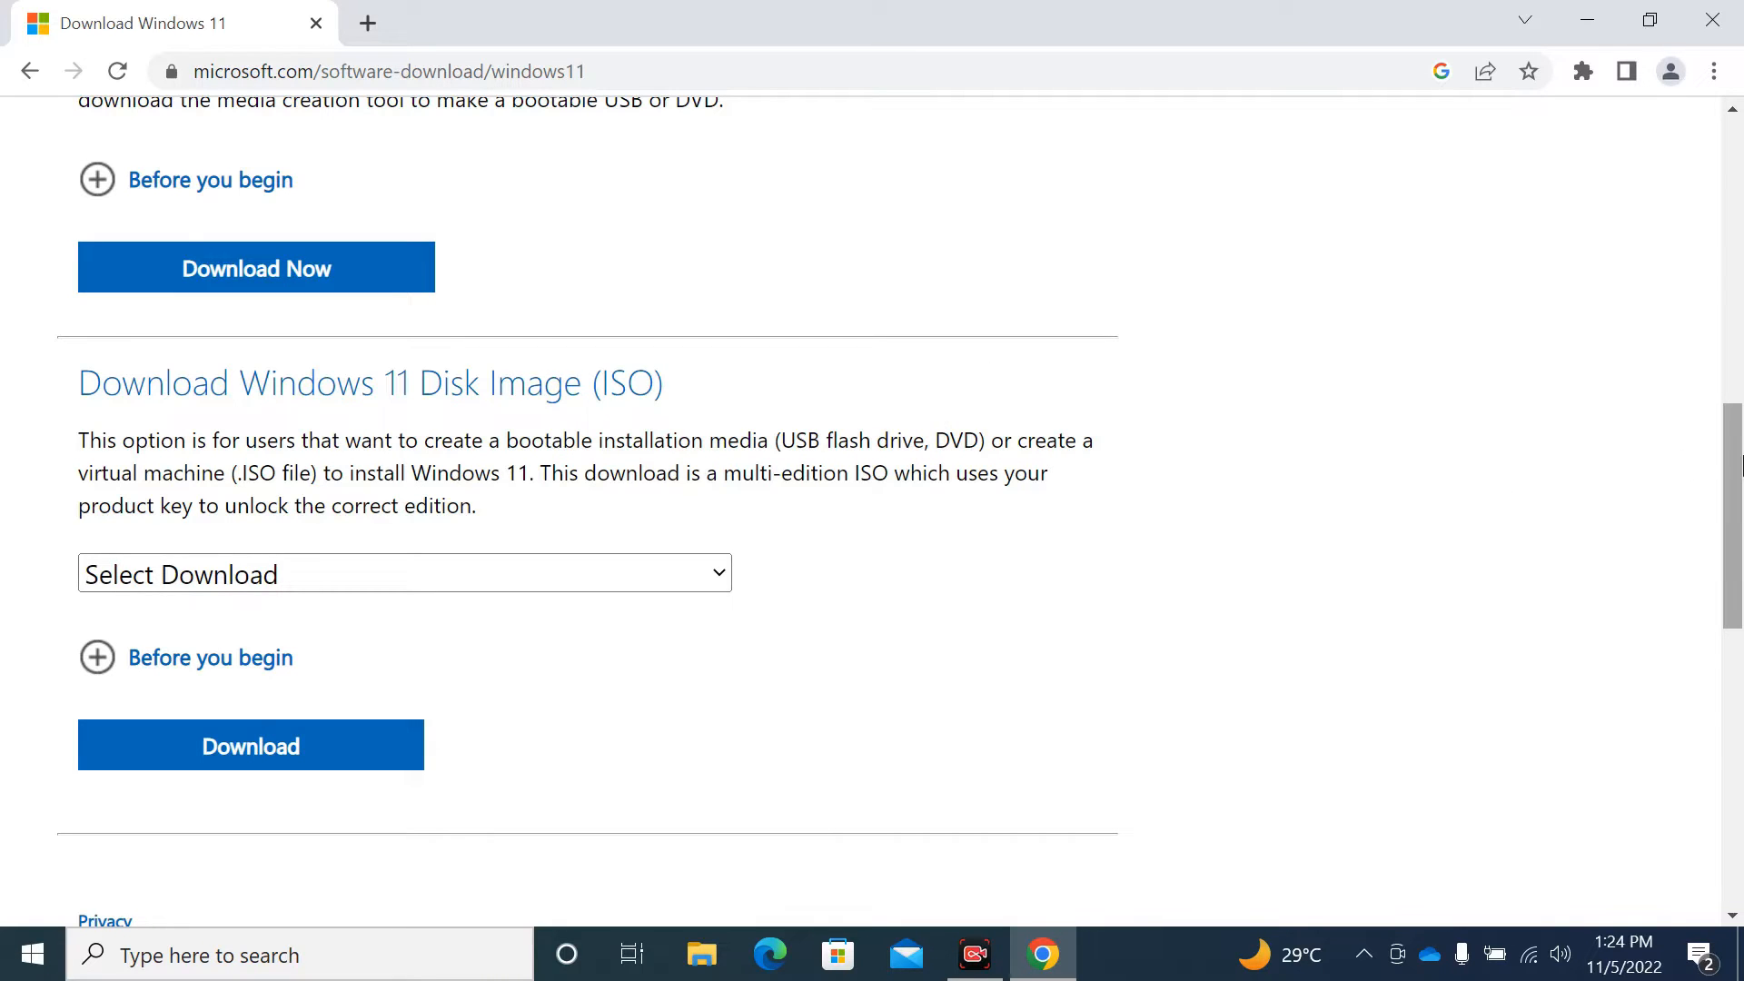
{"action": "left_click_drag", "start_coordinate": [1740, 461], "coordinate": [1739, 344]}
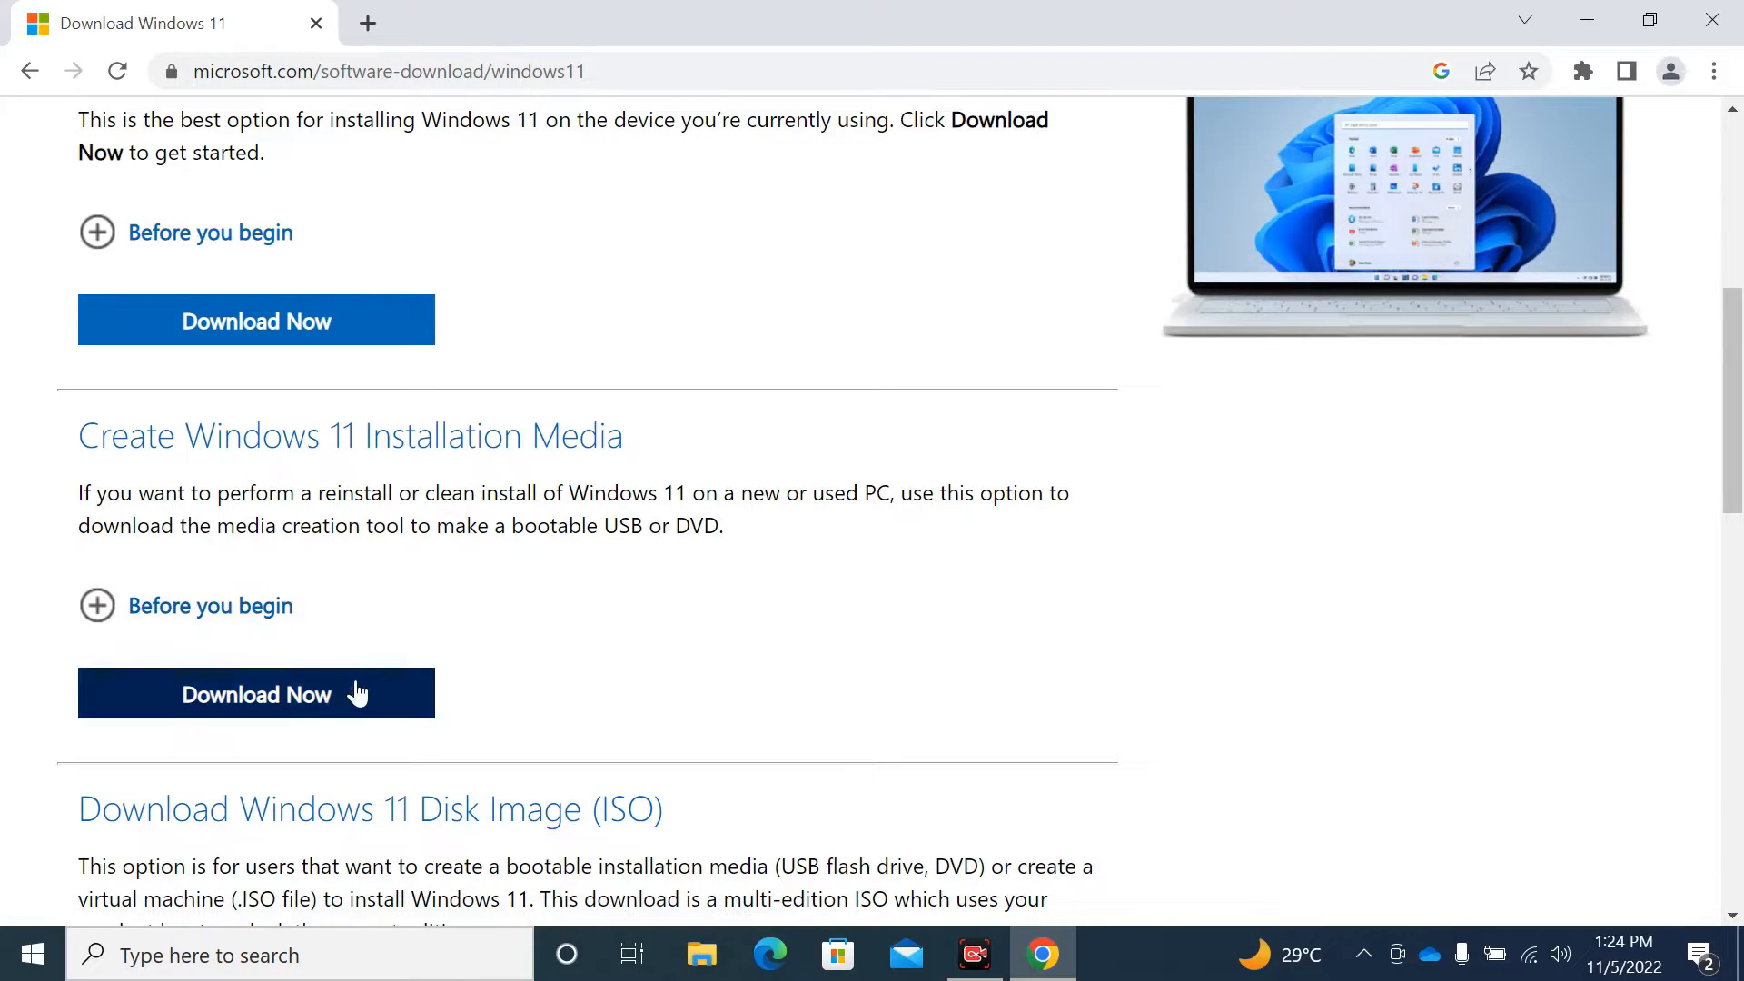
{"action": "left_click", "coordinate": [285, 696]}
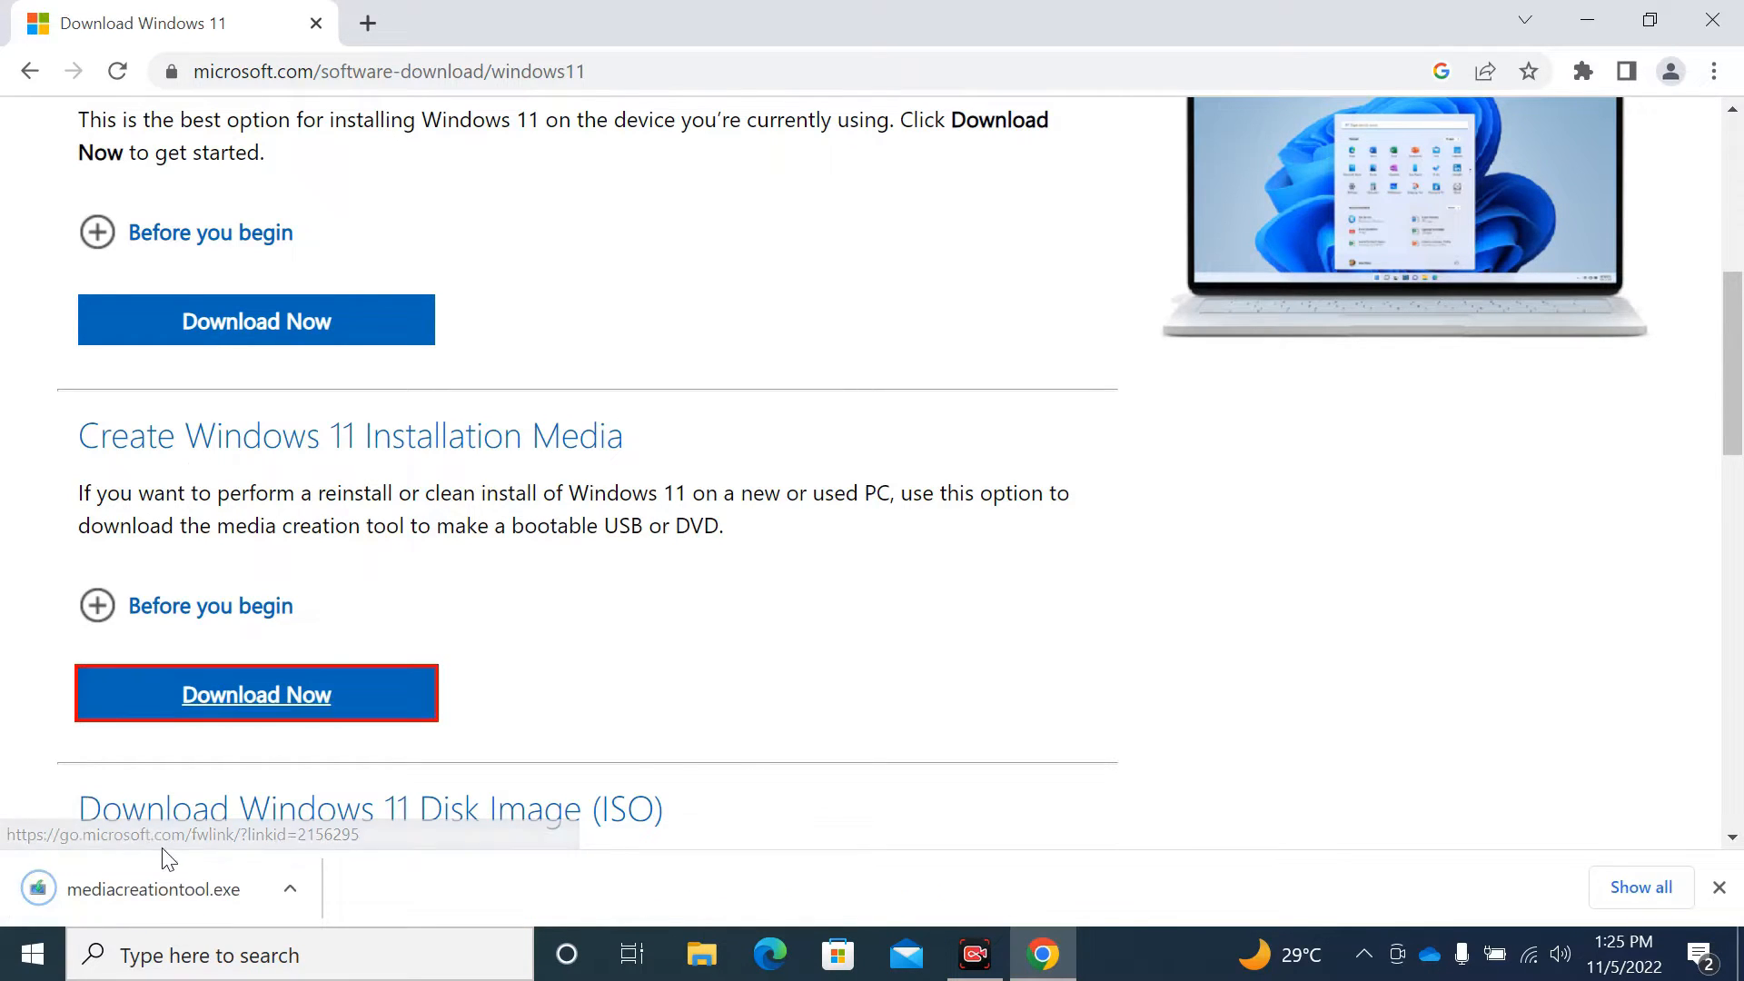
{"action": "left_click", "coordinate": [136, 870]}
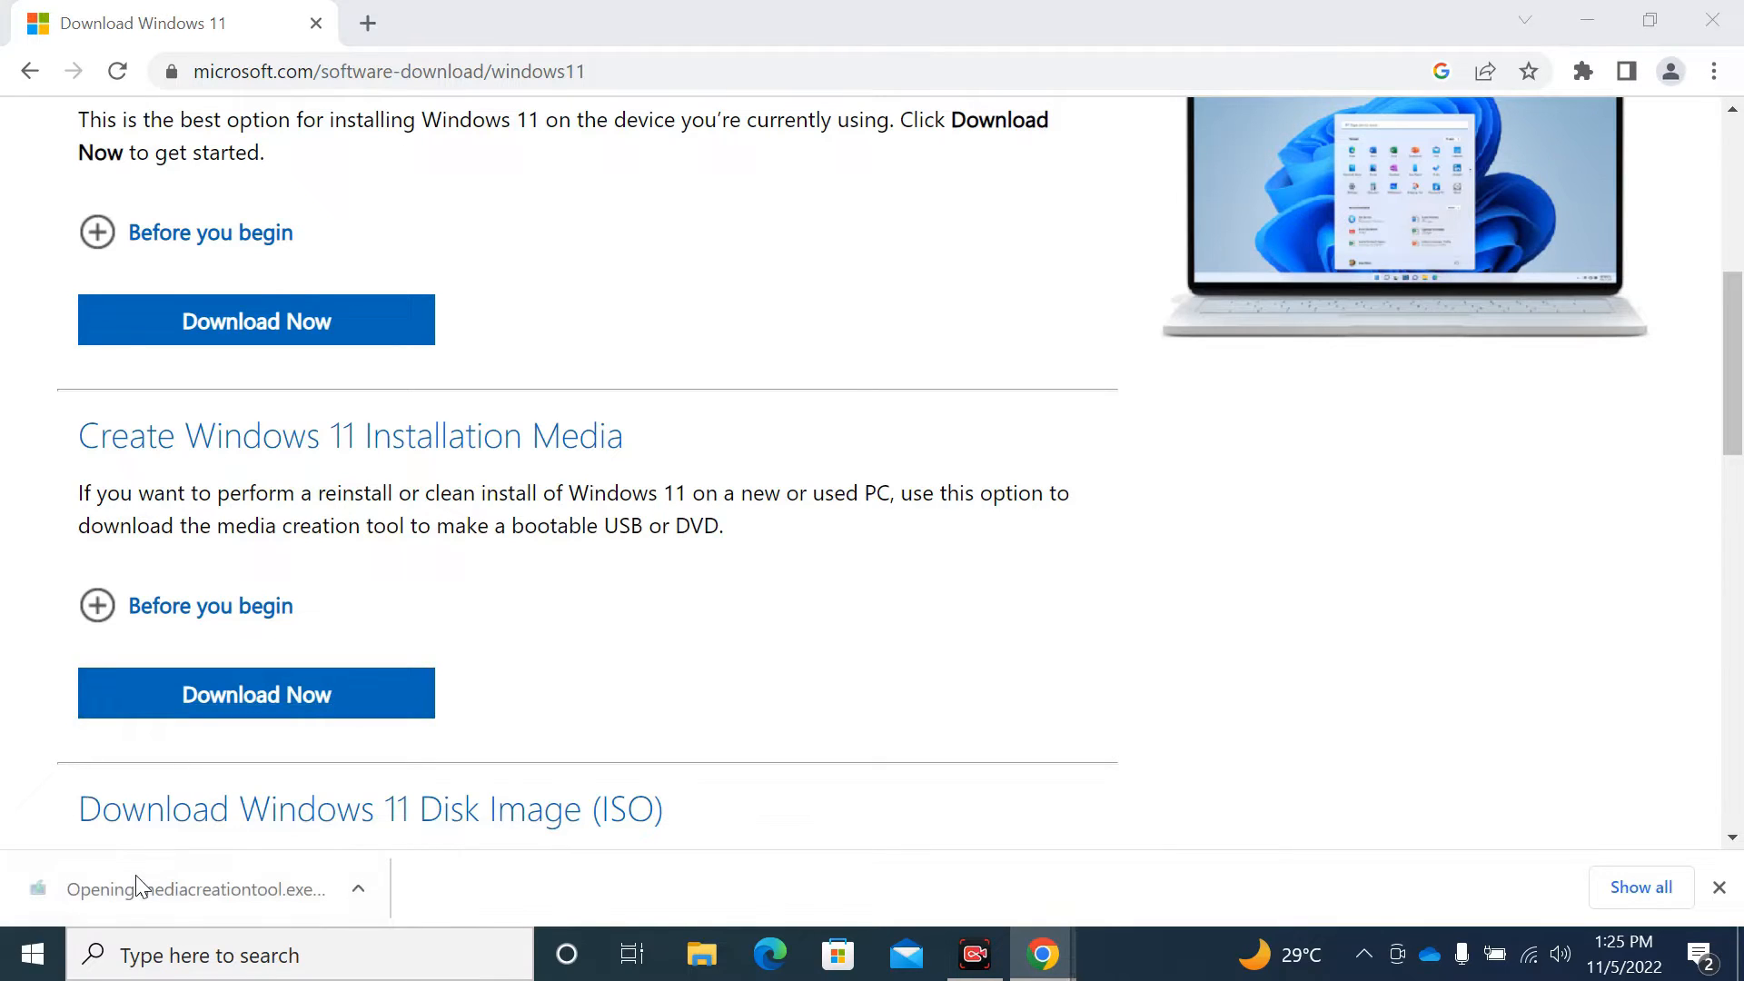
- Minimize Chrome and accept the Media Creation Tool license terms
{"action": "left_click", "coordinate": [1565, 22]}
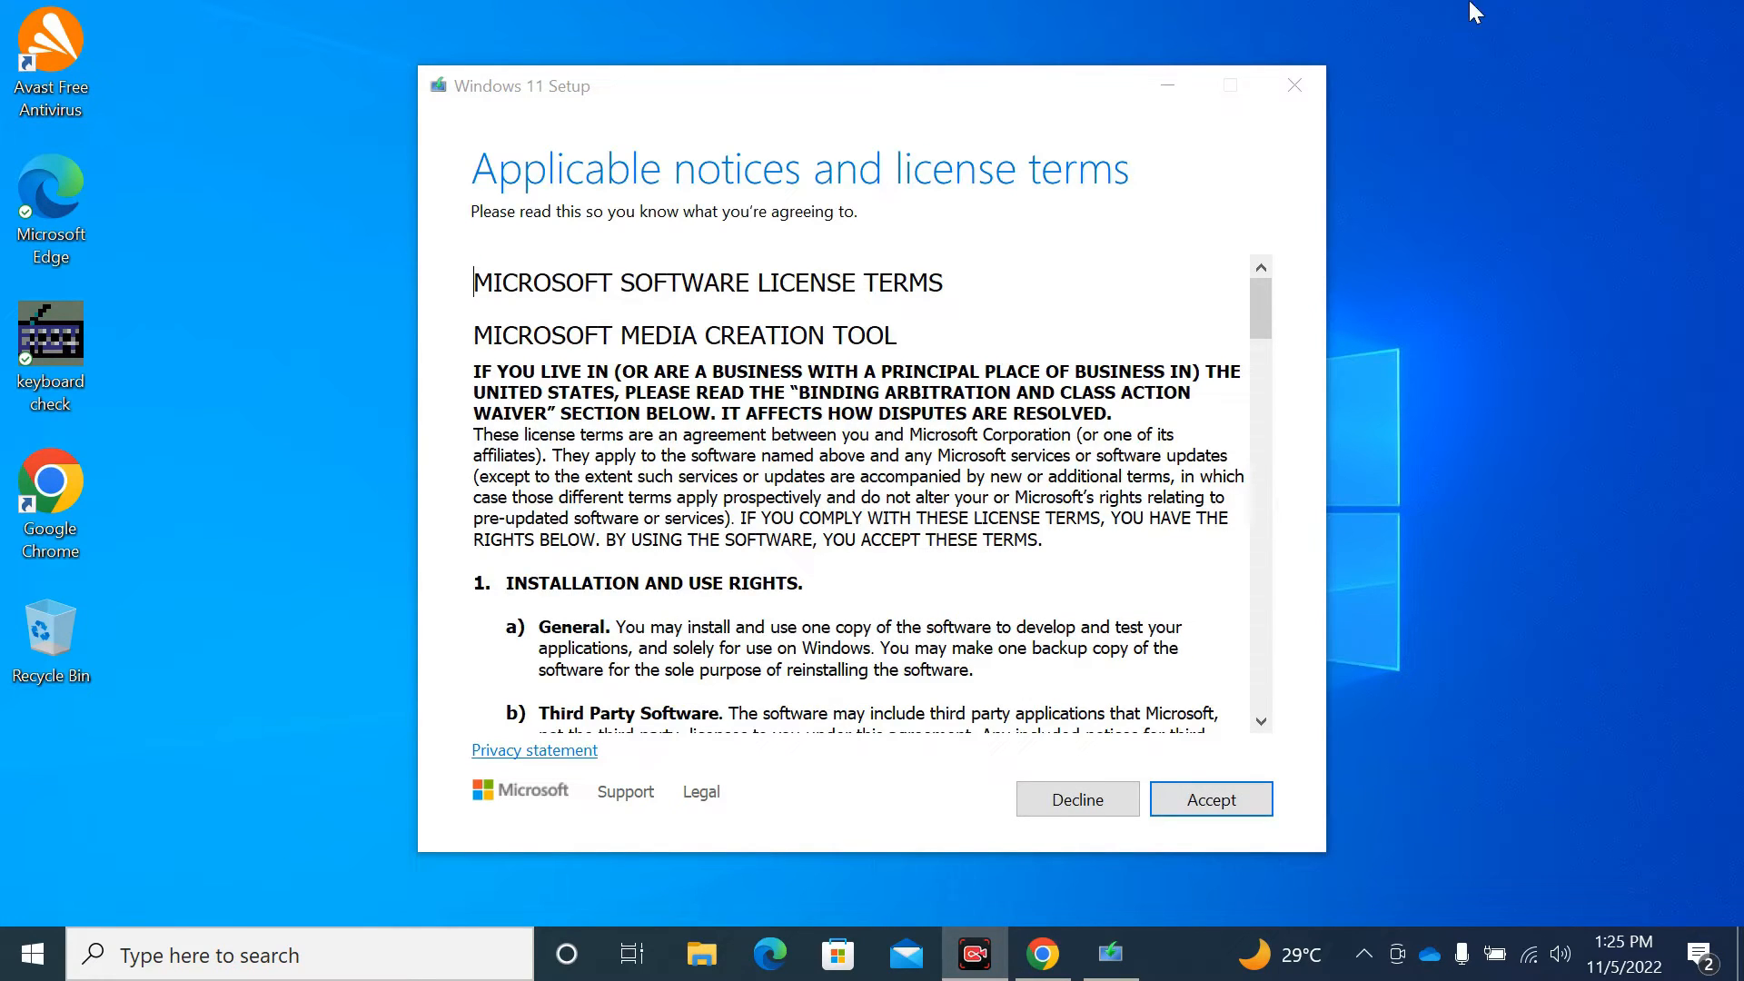
{"action": "left_click", "coordinate": [1196, 813]}
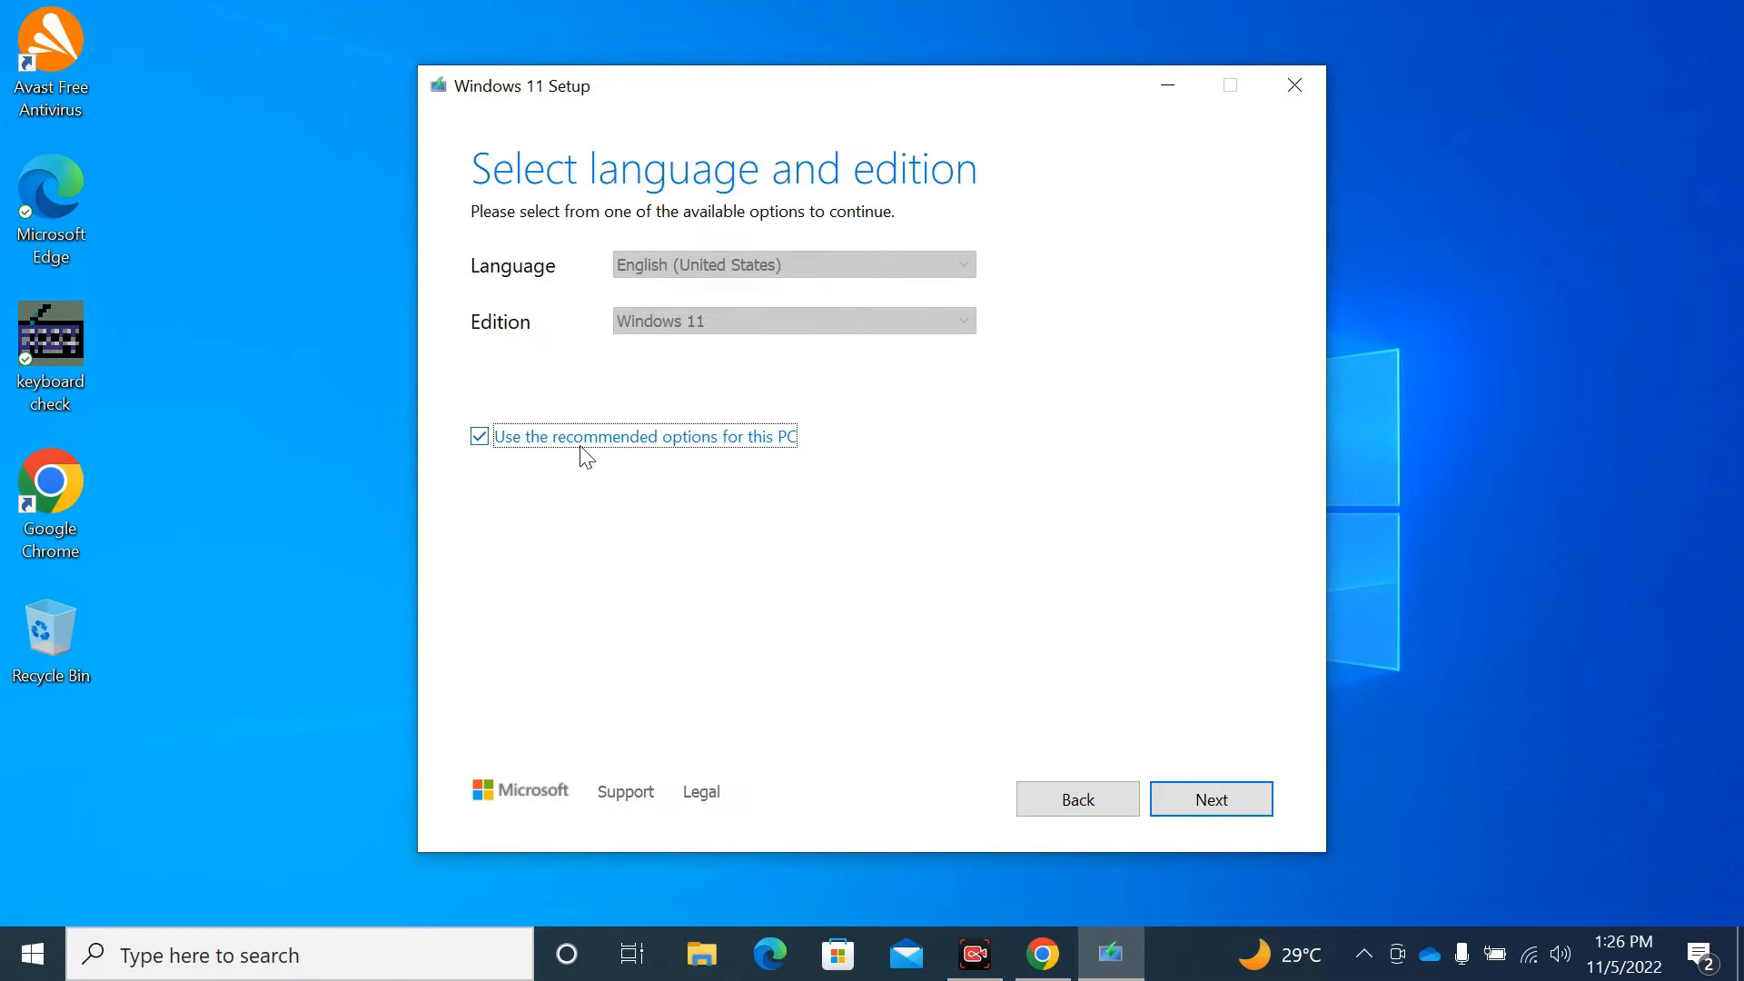
- Turn off recommended options, keep English (United States) and Windows 11, and continue
{"action": "left_click", "coordinate": [481, 439]}
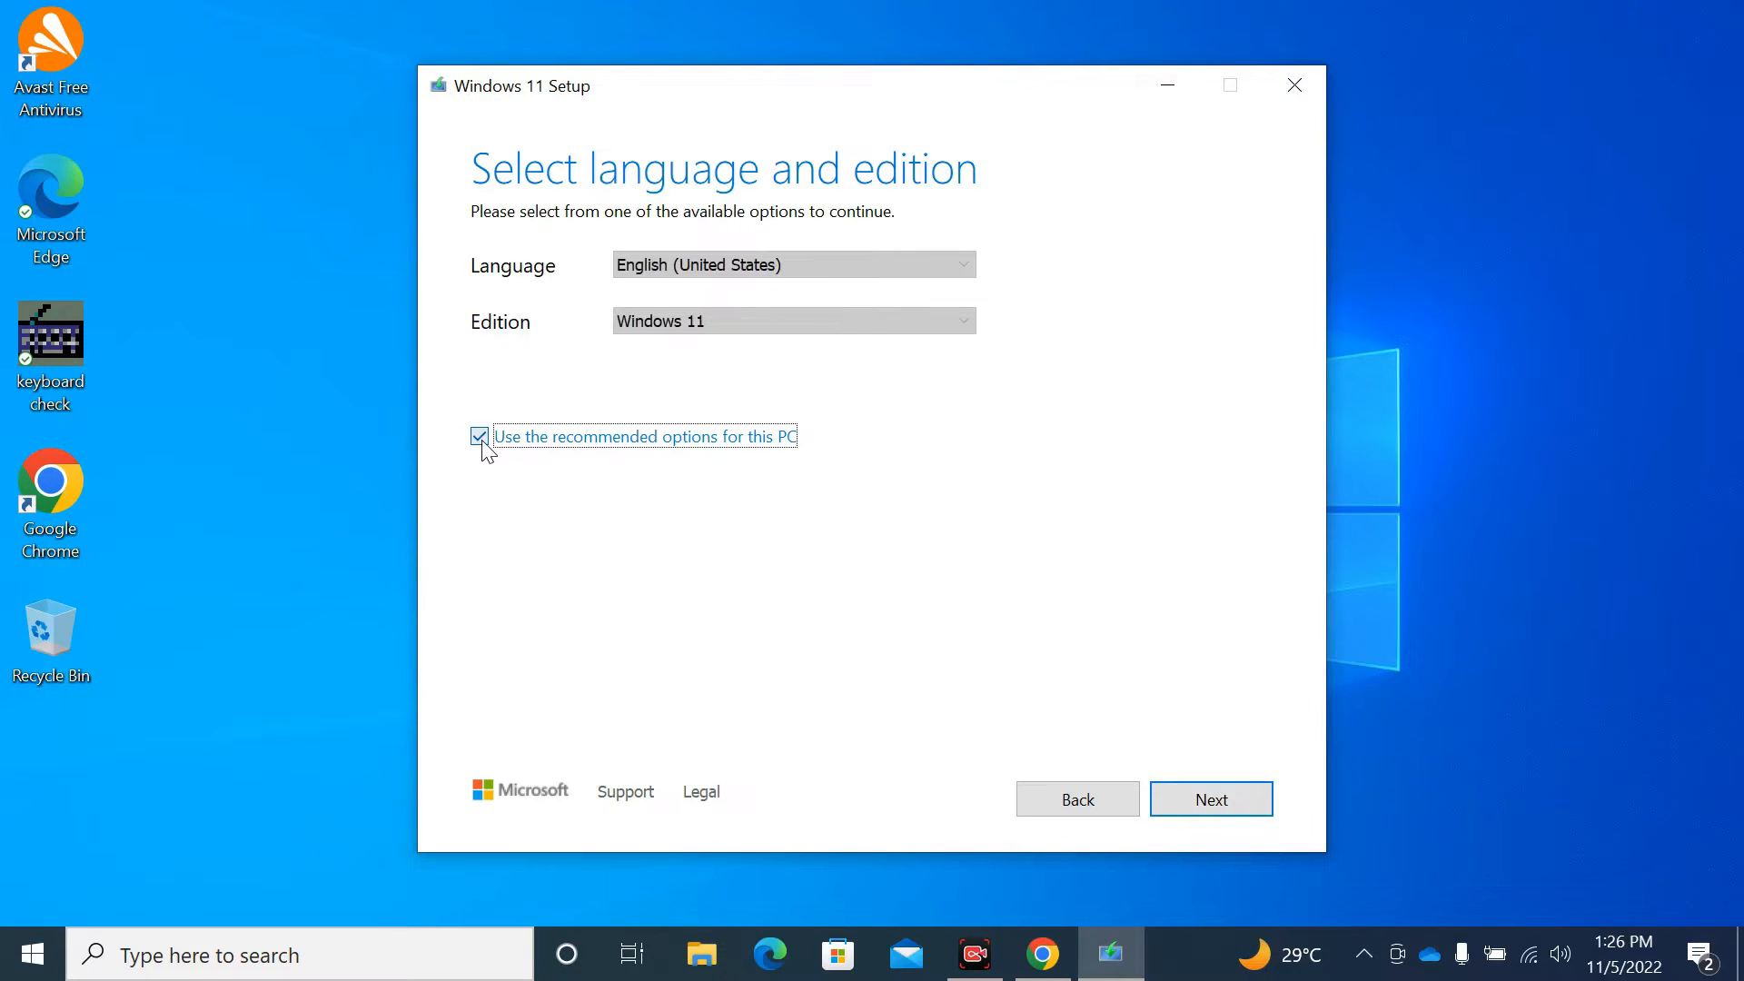
{"action": "left_click", "coordinate": [755, 262]}
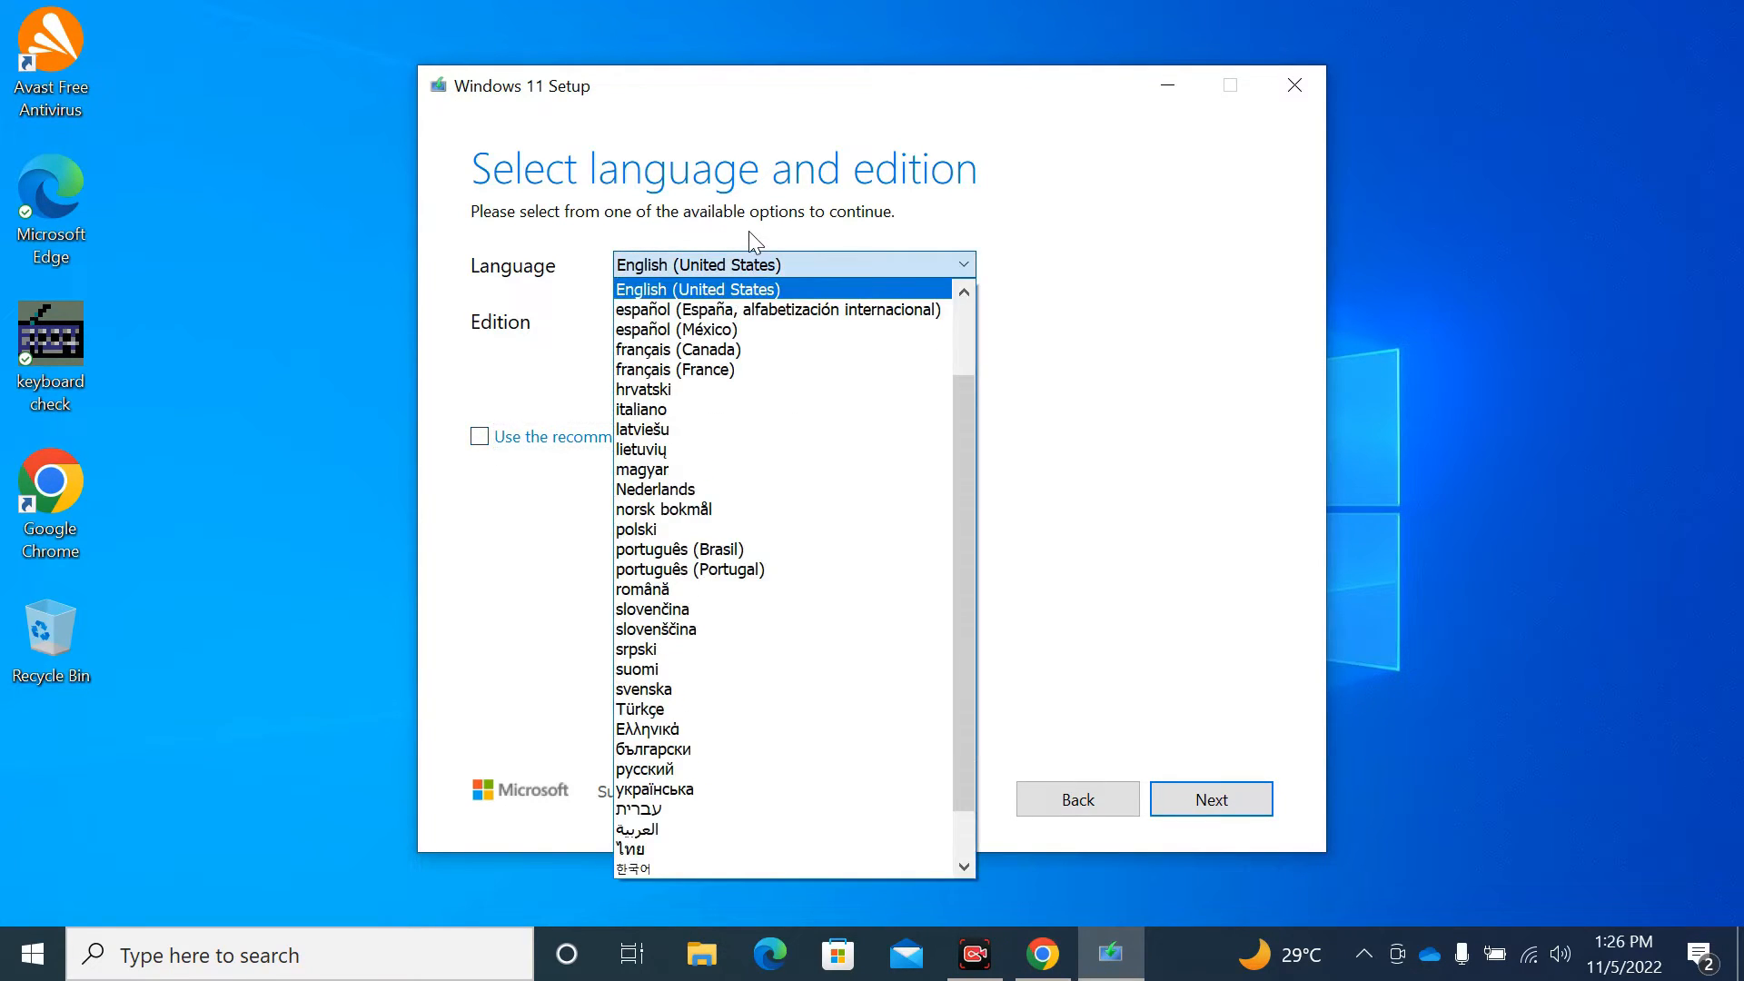
{"action": "left_click", "coordinate": [748, 231]}
{"action": "left_click", "coordinate": [743, 311]}
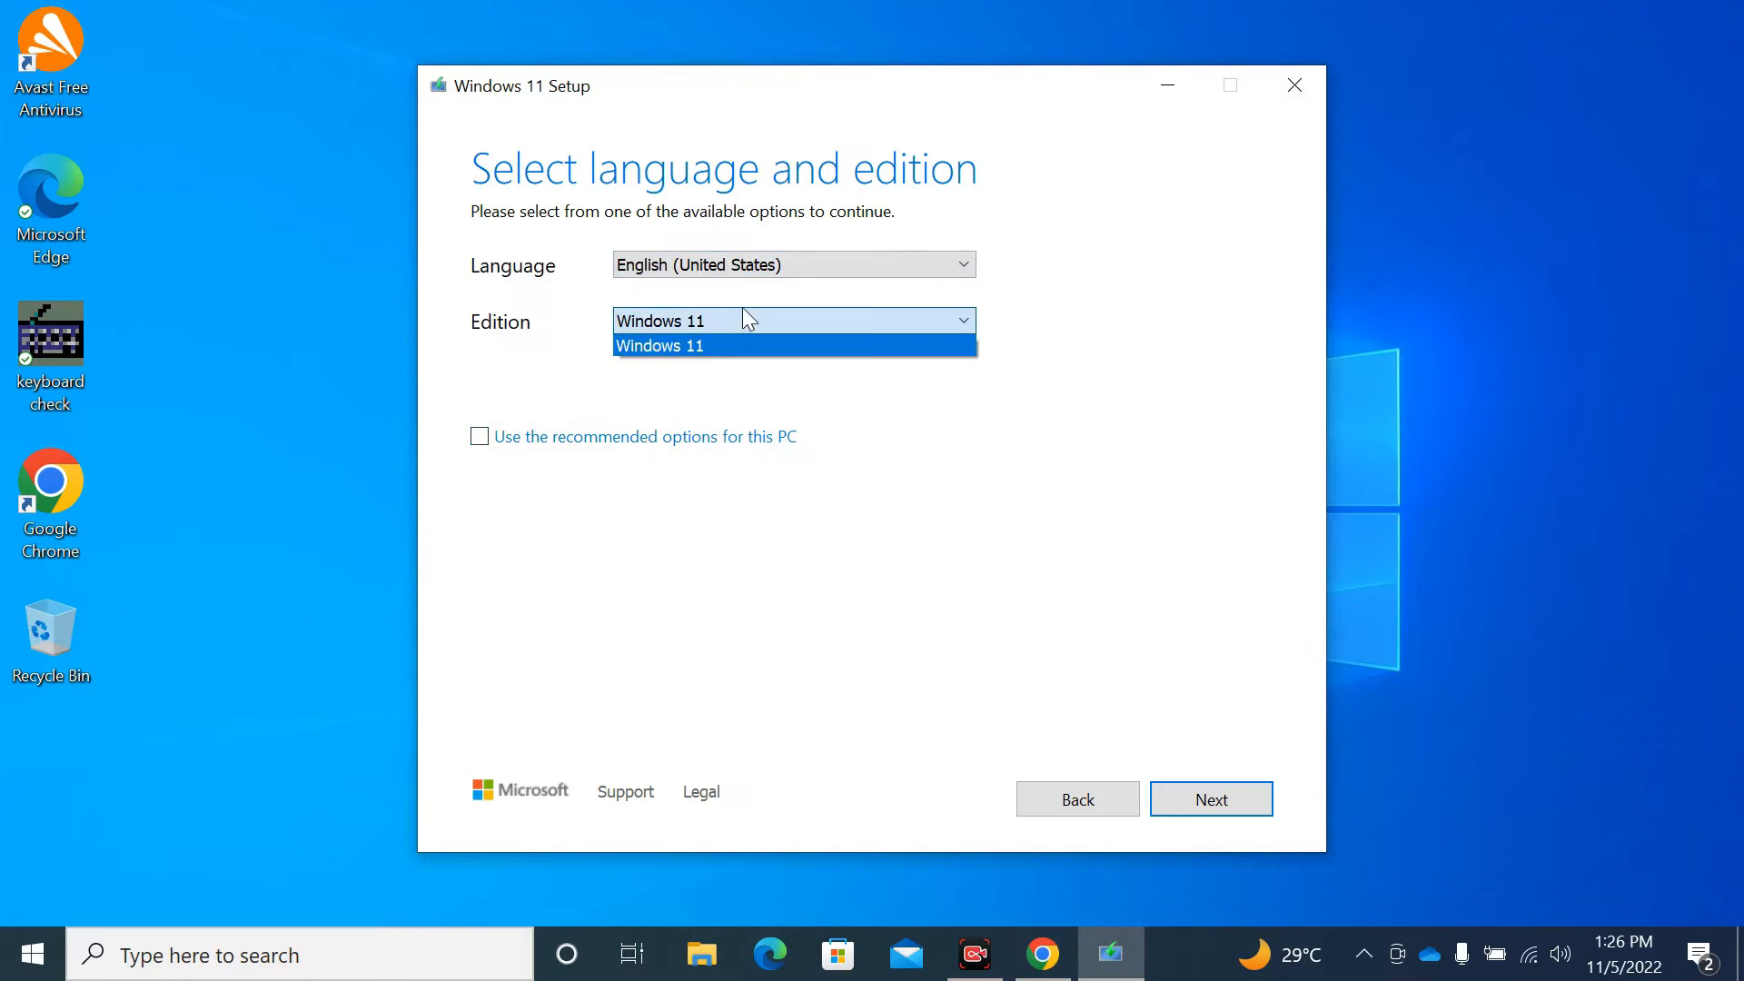
{"action": "left_click", "coordinate": [743, 308]}
{"action": "left_click", "coordinate": [743, 313]}
{"action": "left_click", "coordinate": [825, 554]}
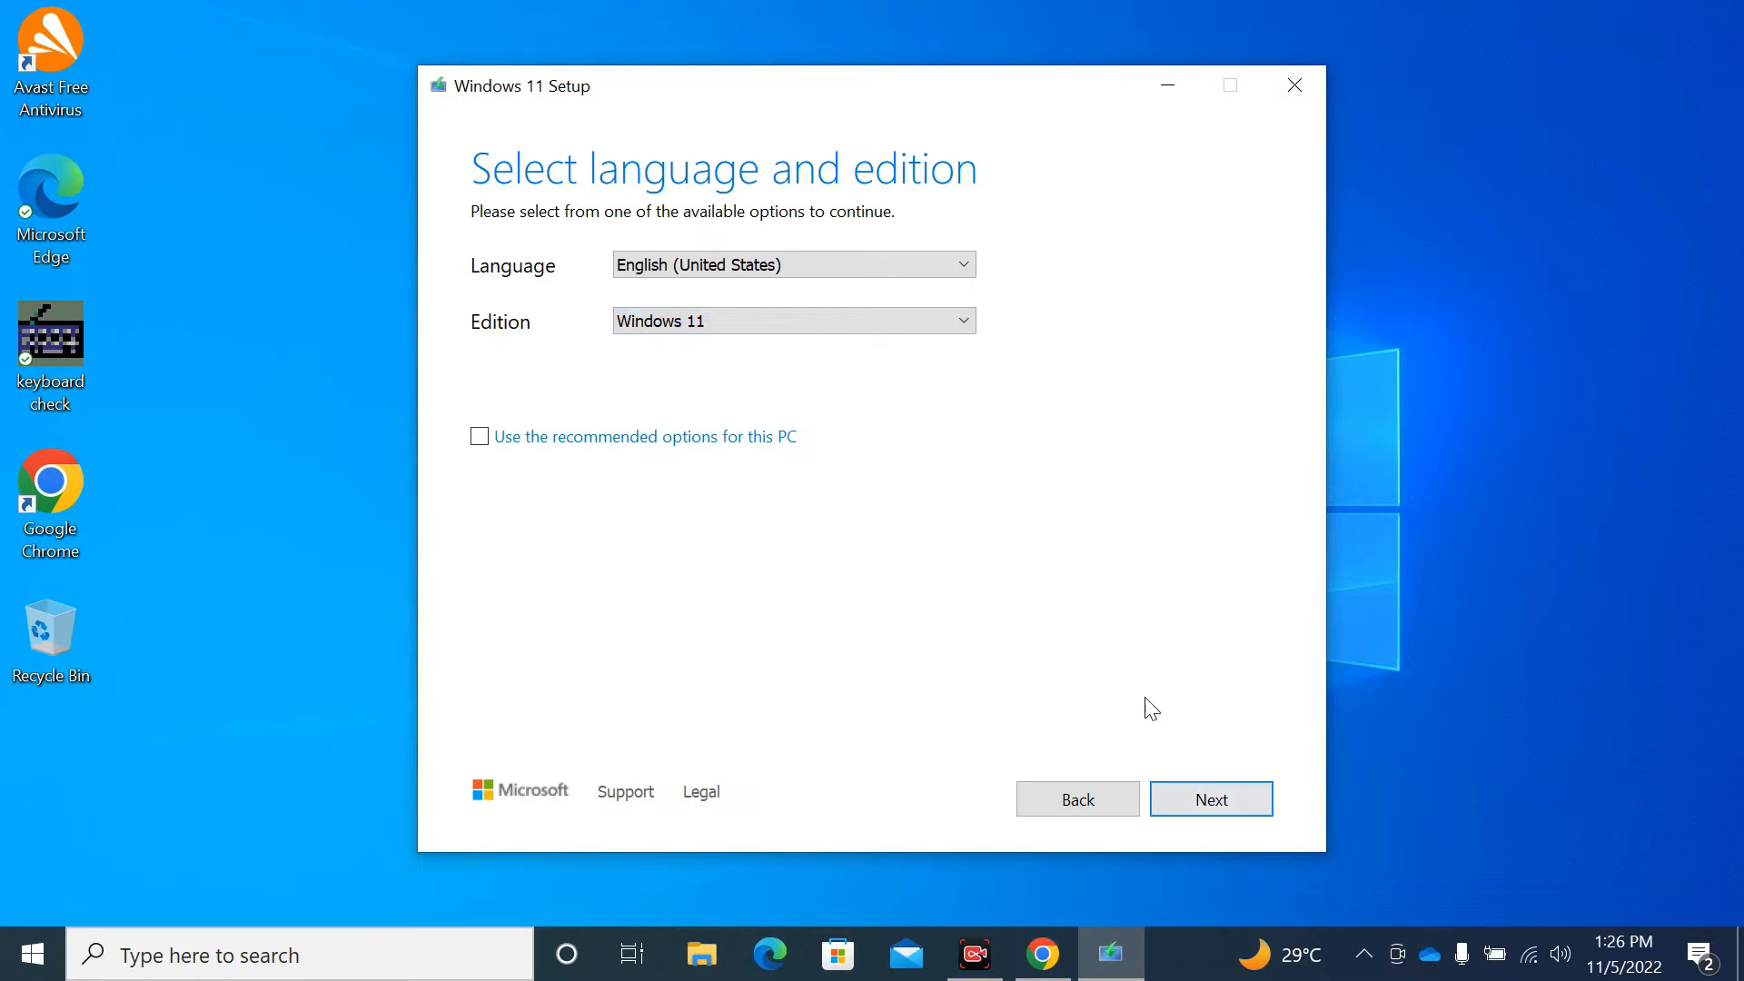
{"action": "left_click", "coordinate": [1175, 795]}
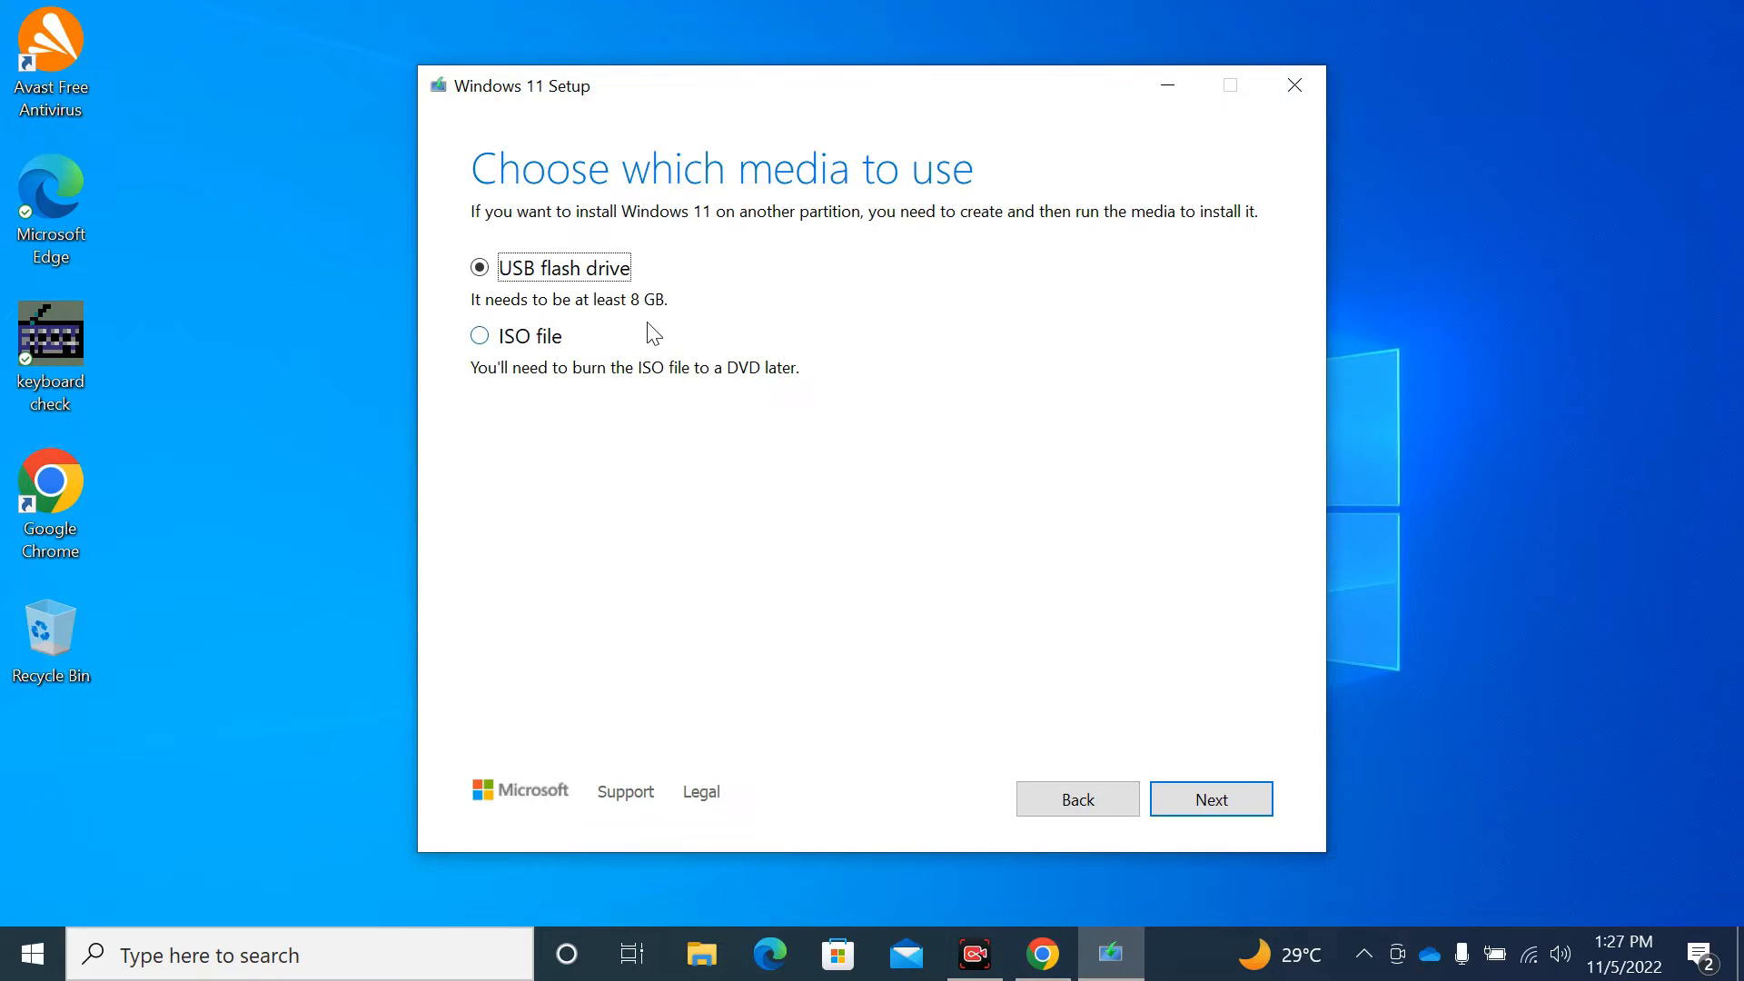
- Choose USB flash drive media, select removable drive E:, and start creating the media
{"action": "left_click", "coordinate": [1236, 812]}
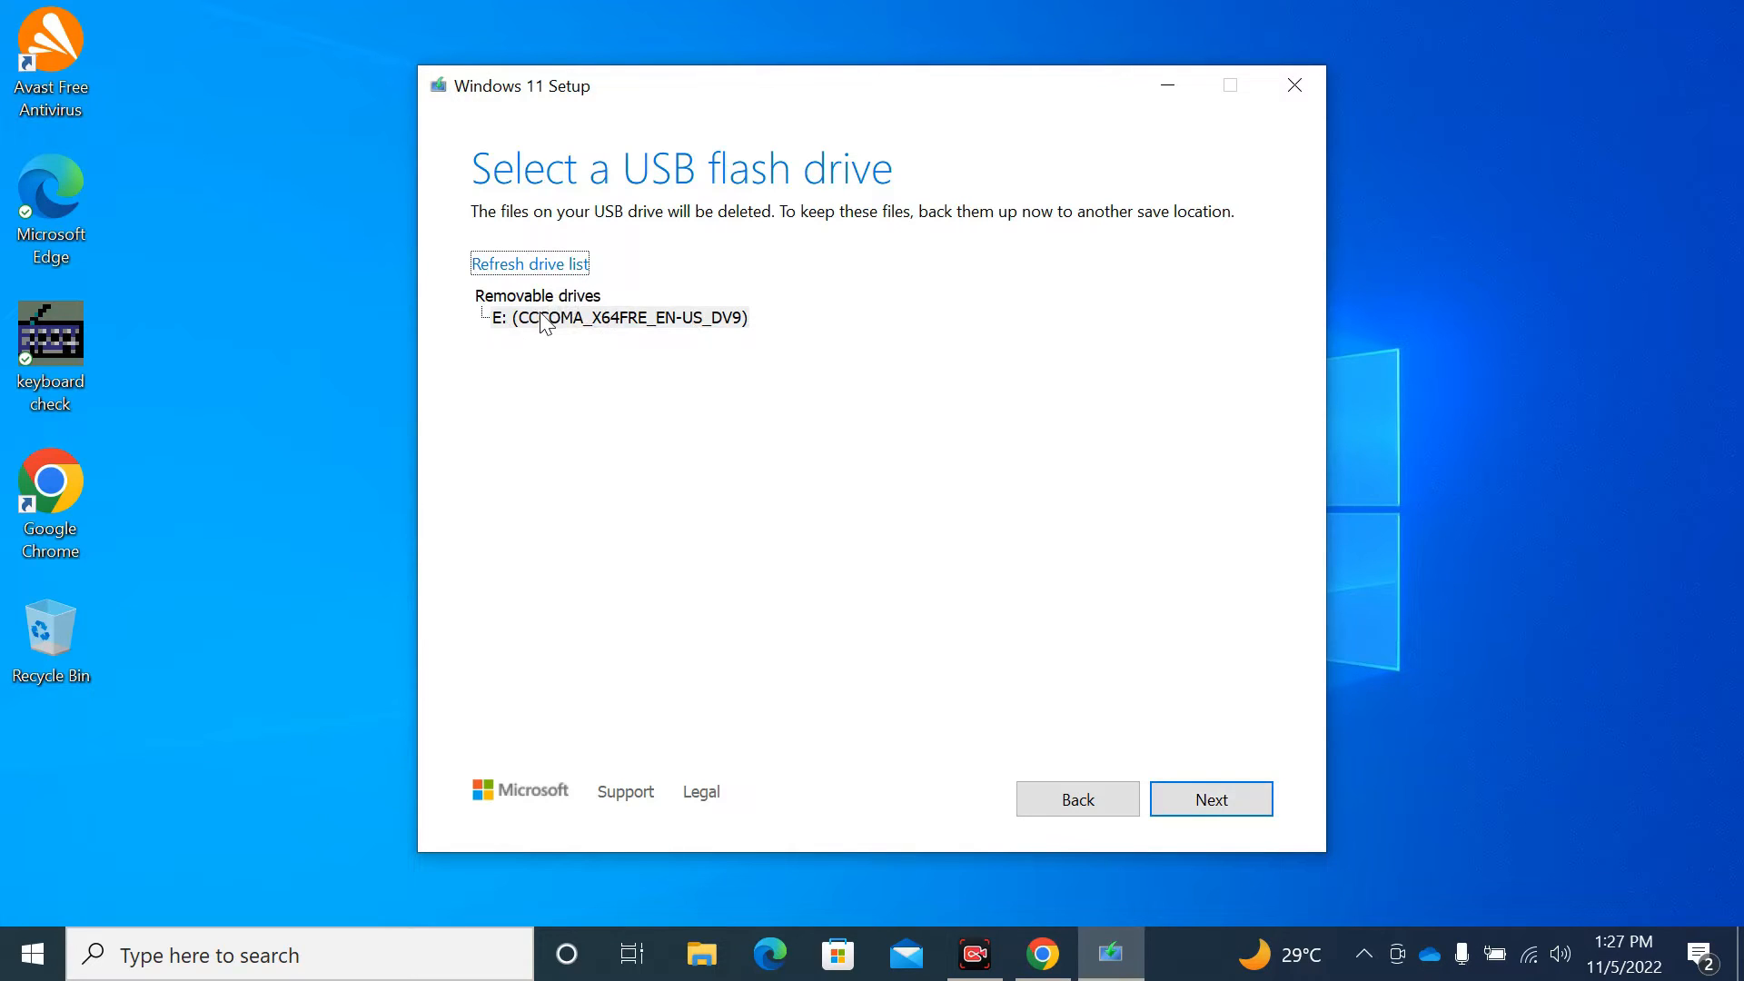
{"action": "left_click", "coordinate": [616, 317]}
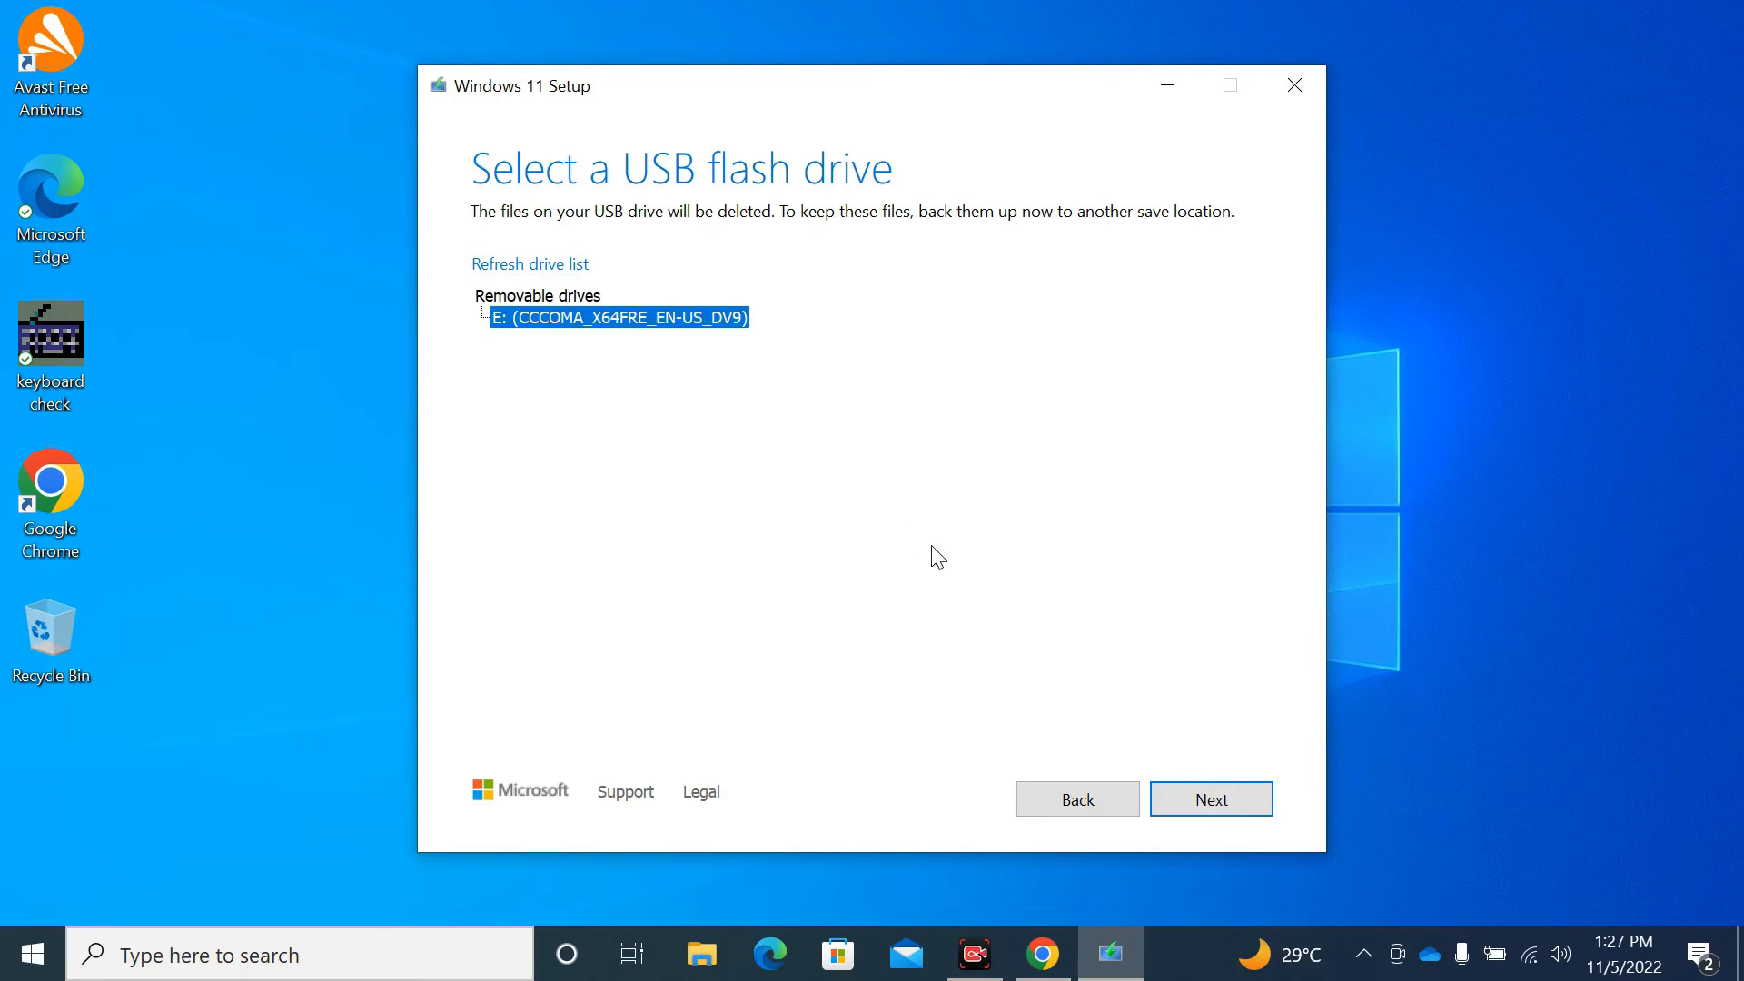
{"action": "left_click", "coordinate": [1259, 816]}
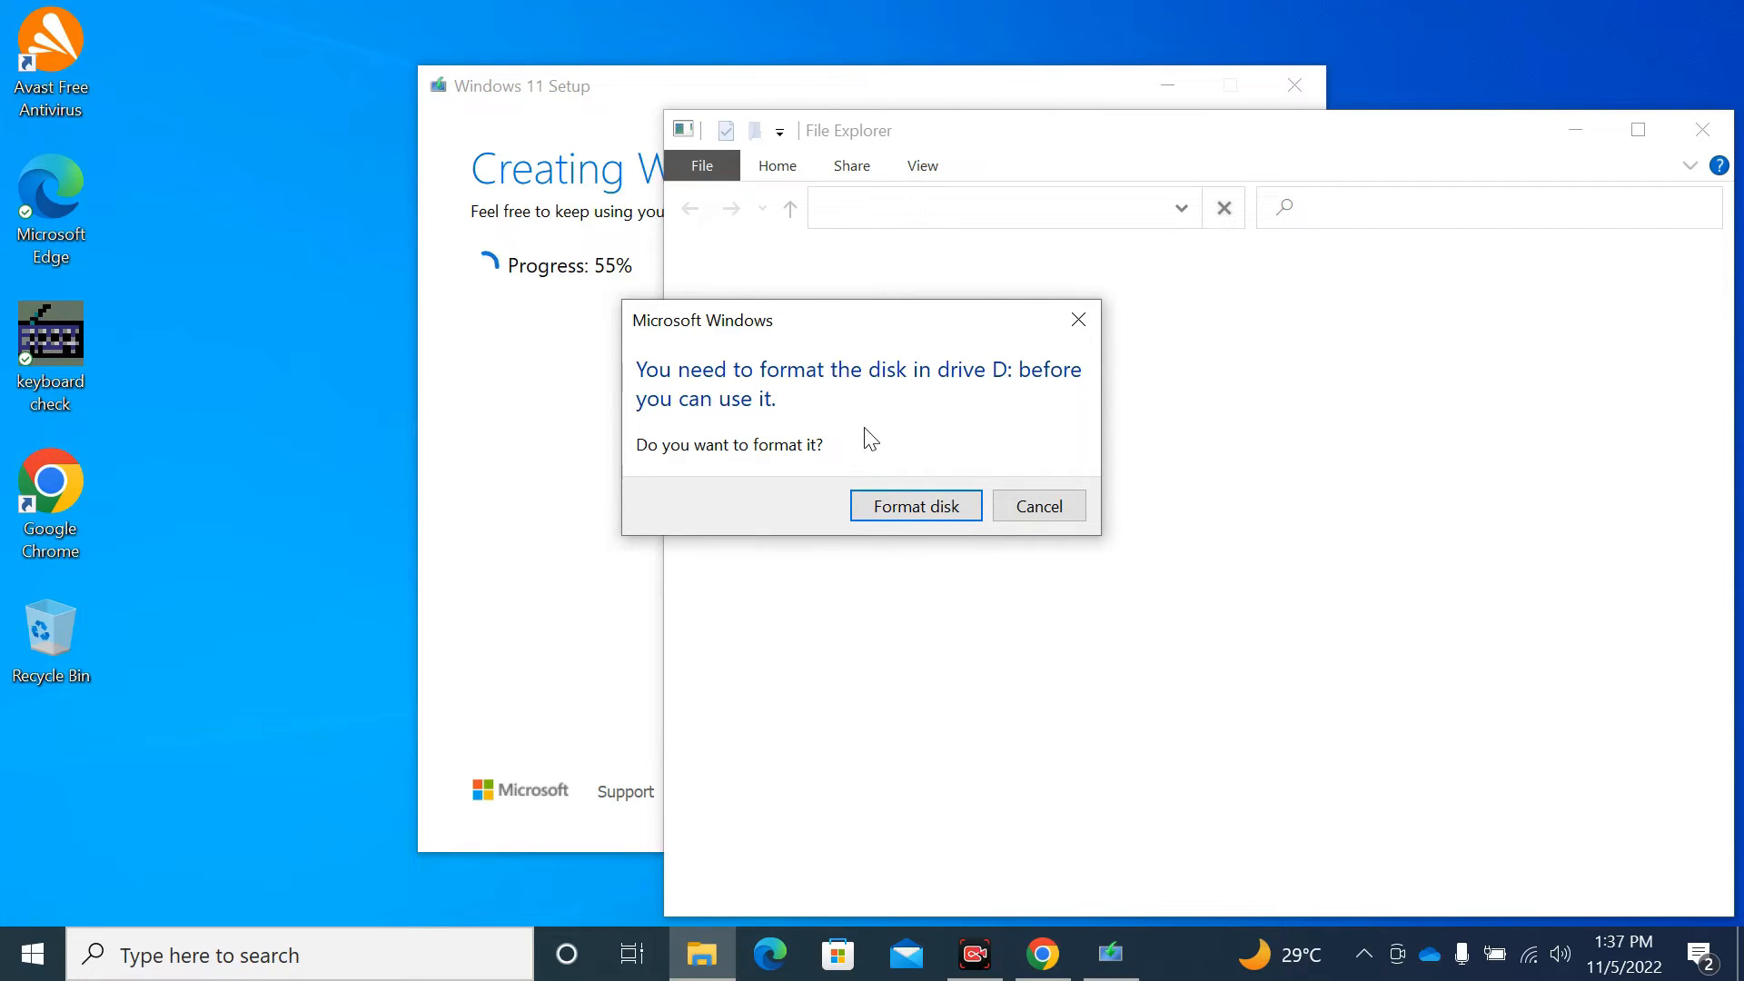
- Format the ESD-USB drive D: as NTFS despite it being in use
{"action": "left_click", "coordinate": [873, 505]}
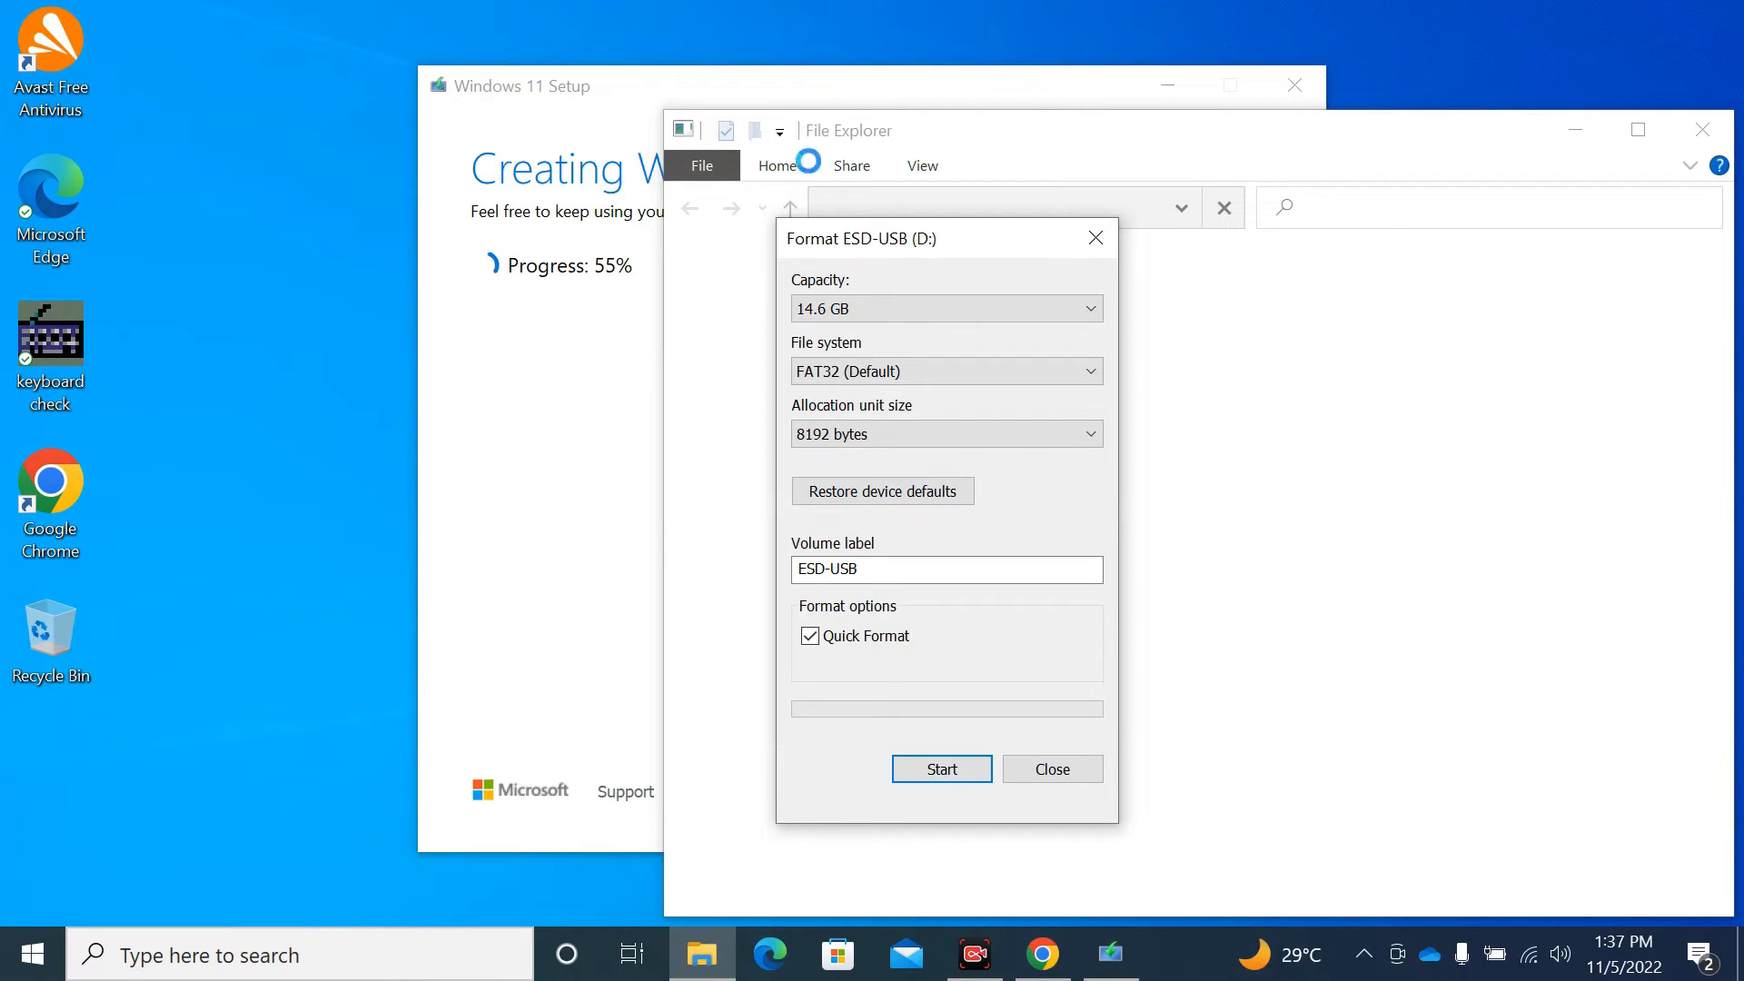
{"action": "left_click", "coordinate": [903, 373]}
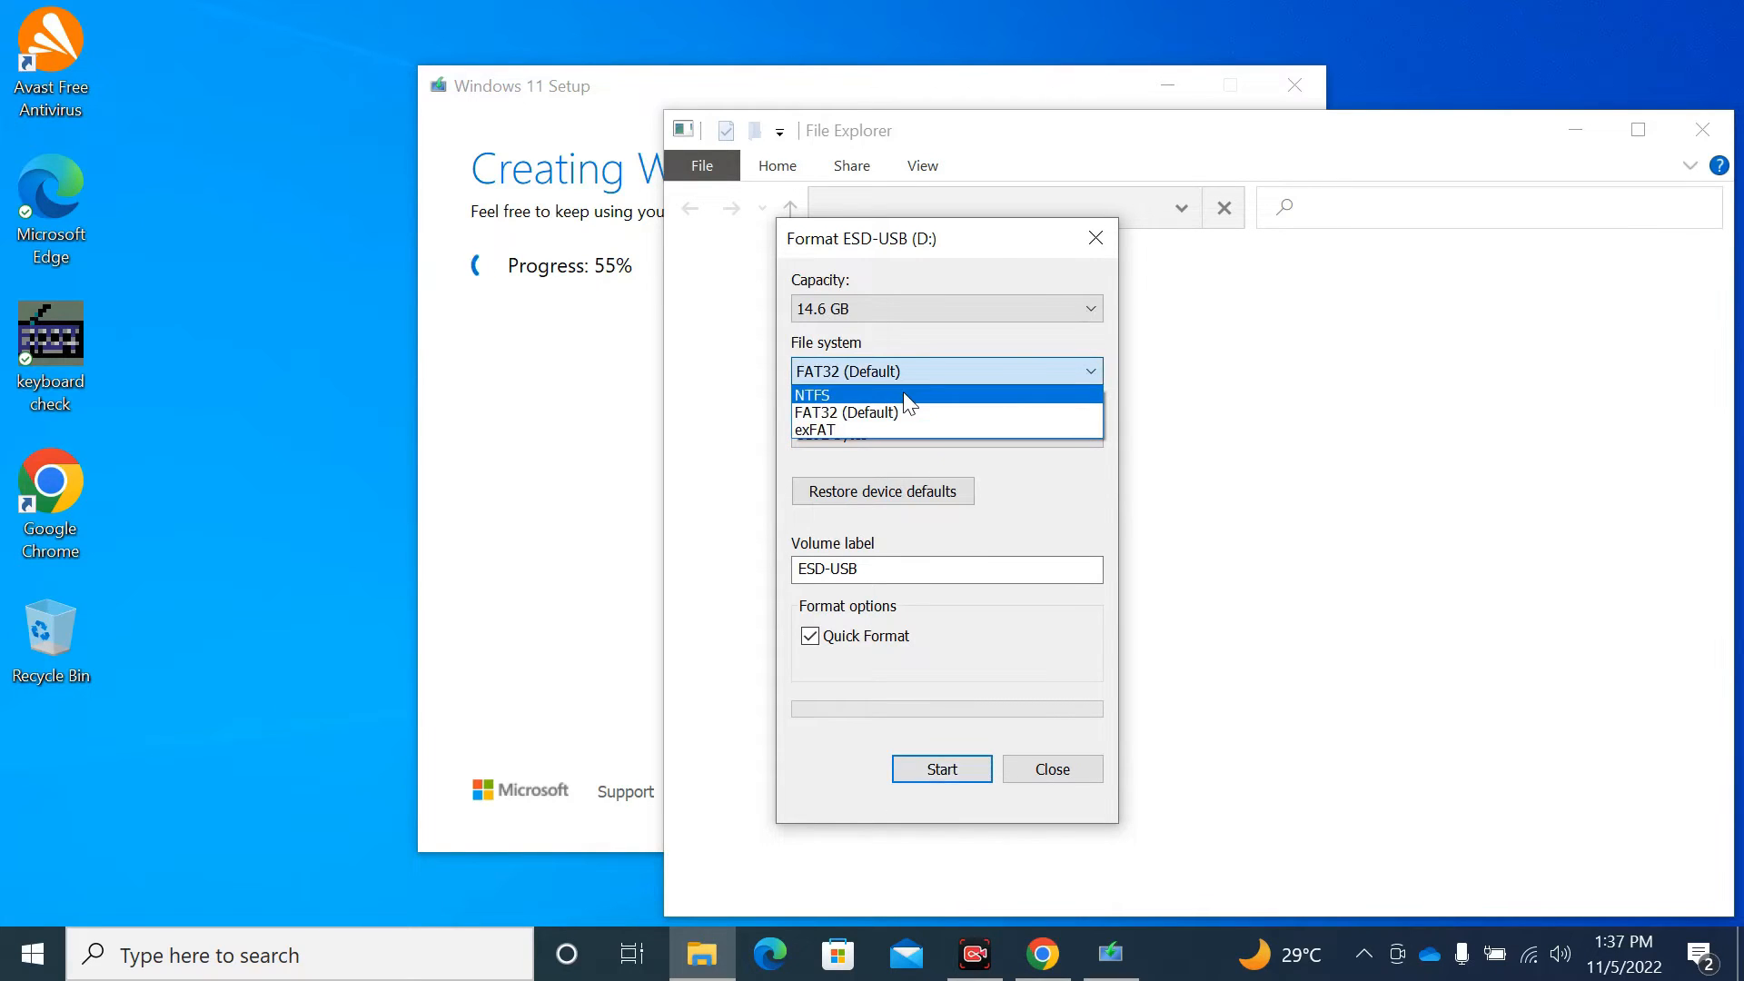
{"action": "left_click", "coordinate": [904, 396]}
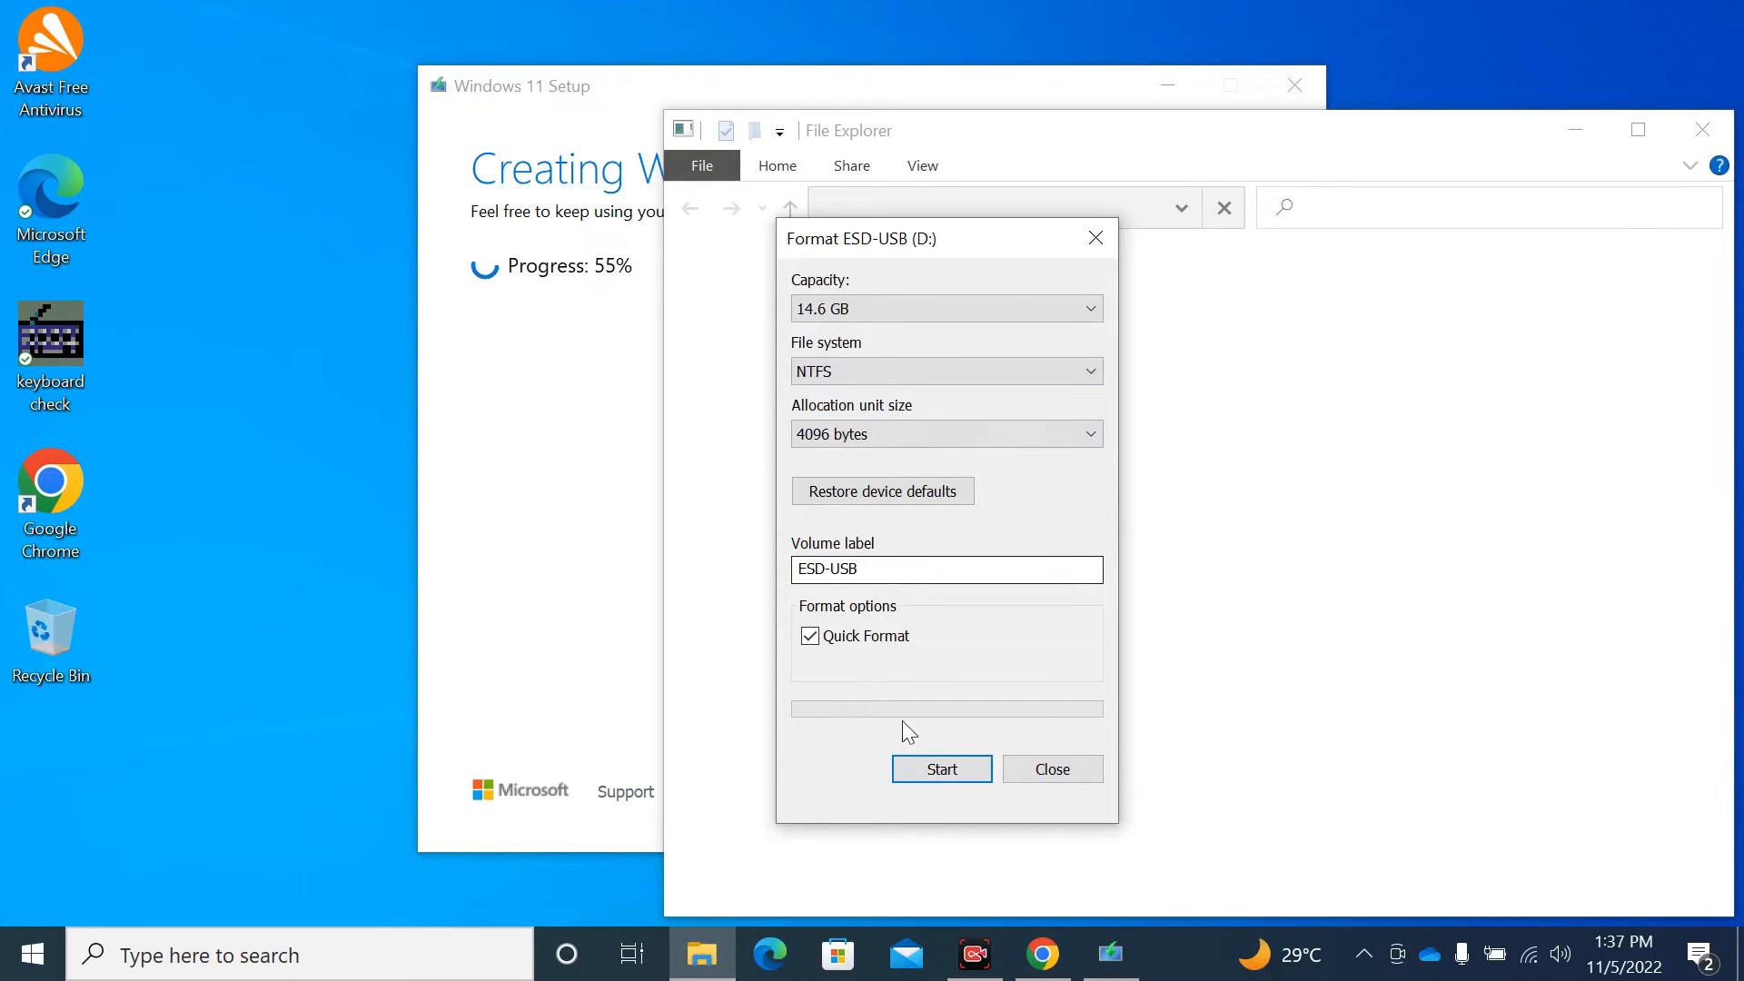
{"action": "left_click", "coordinate": [926, 772]}
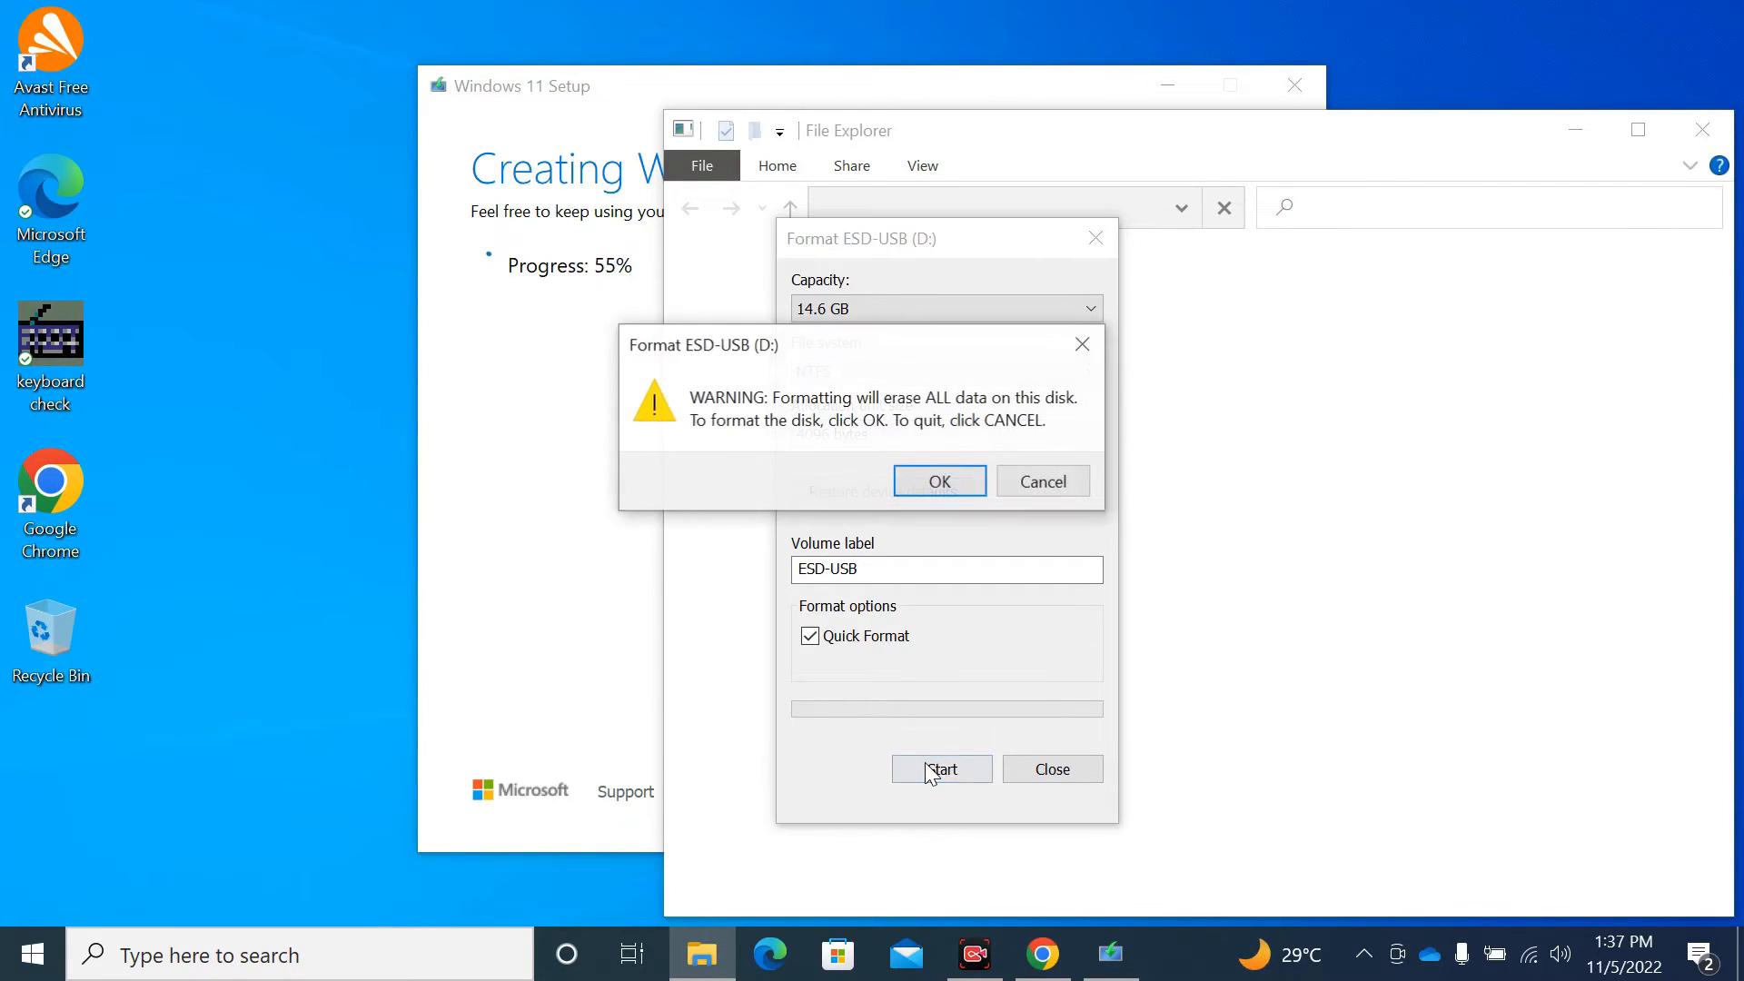
{"action": "left_click", "coordinate": [927, 473]}
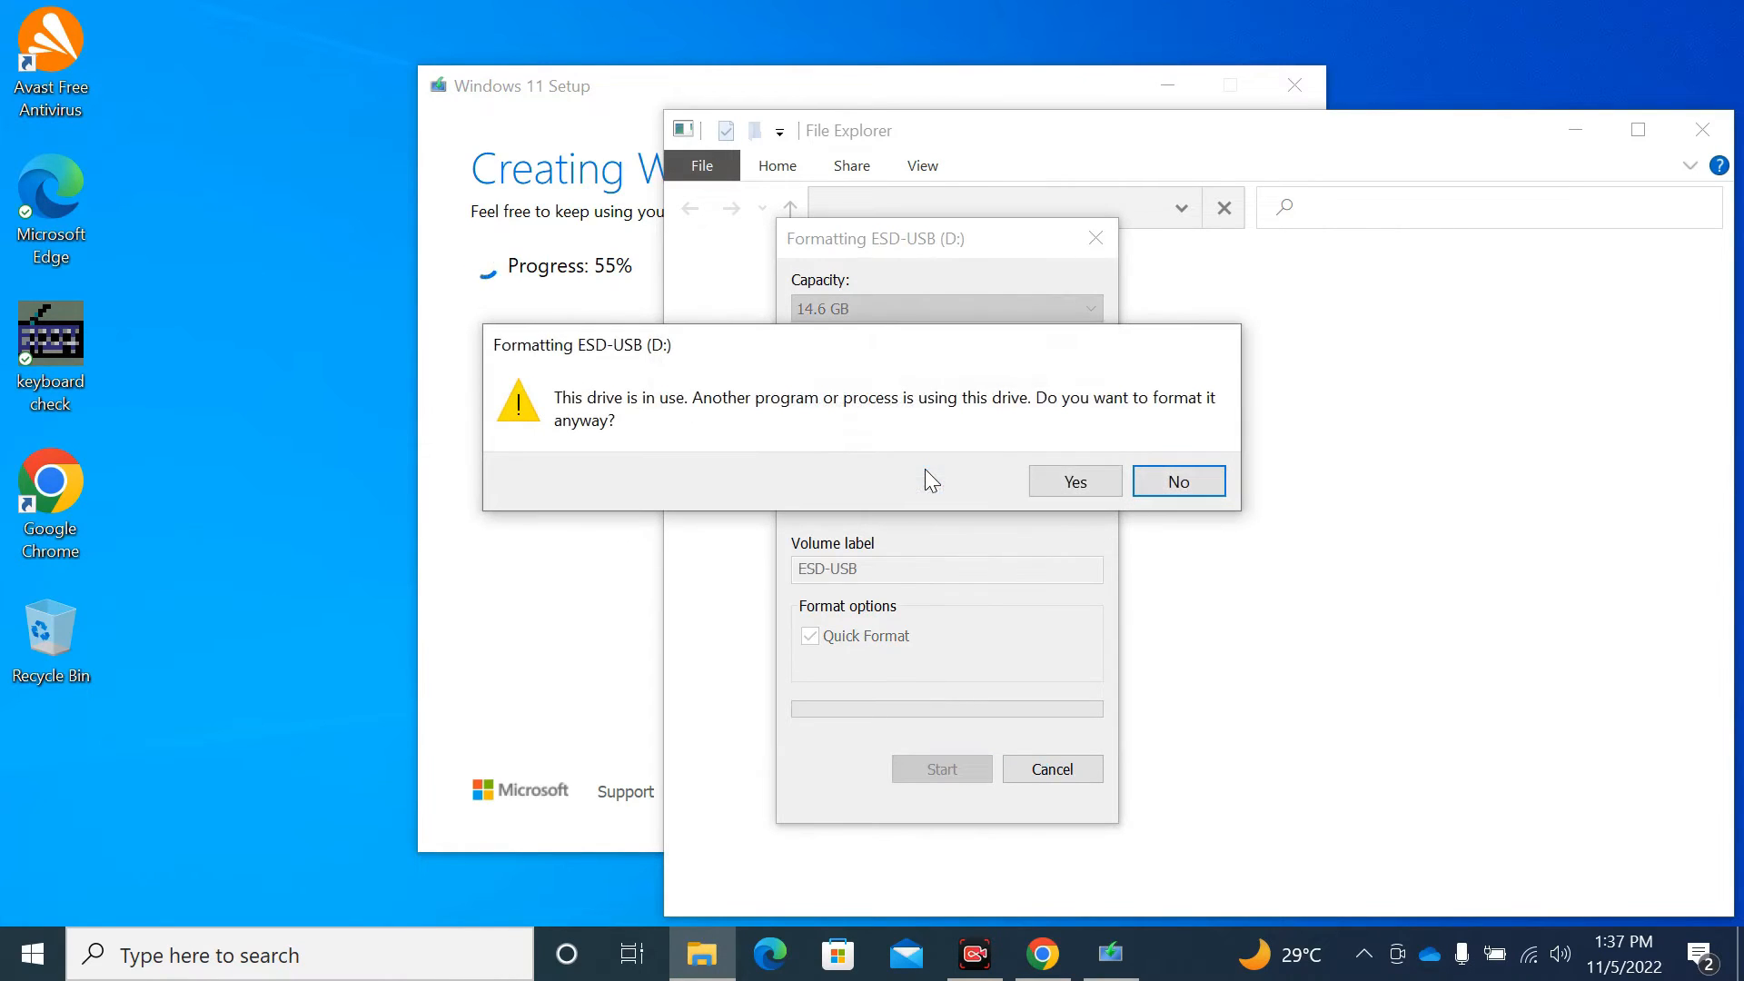
{"action": "left_click", "coordinate": [1054, 476]}
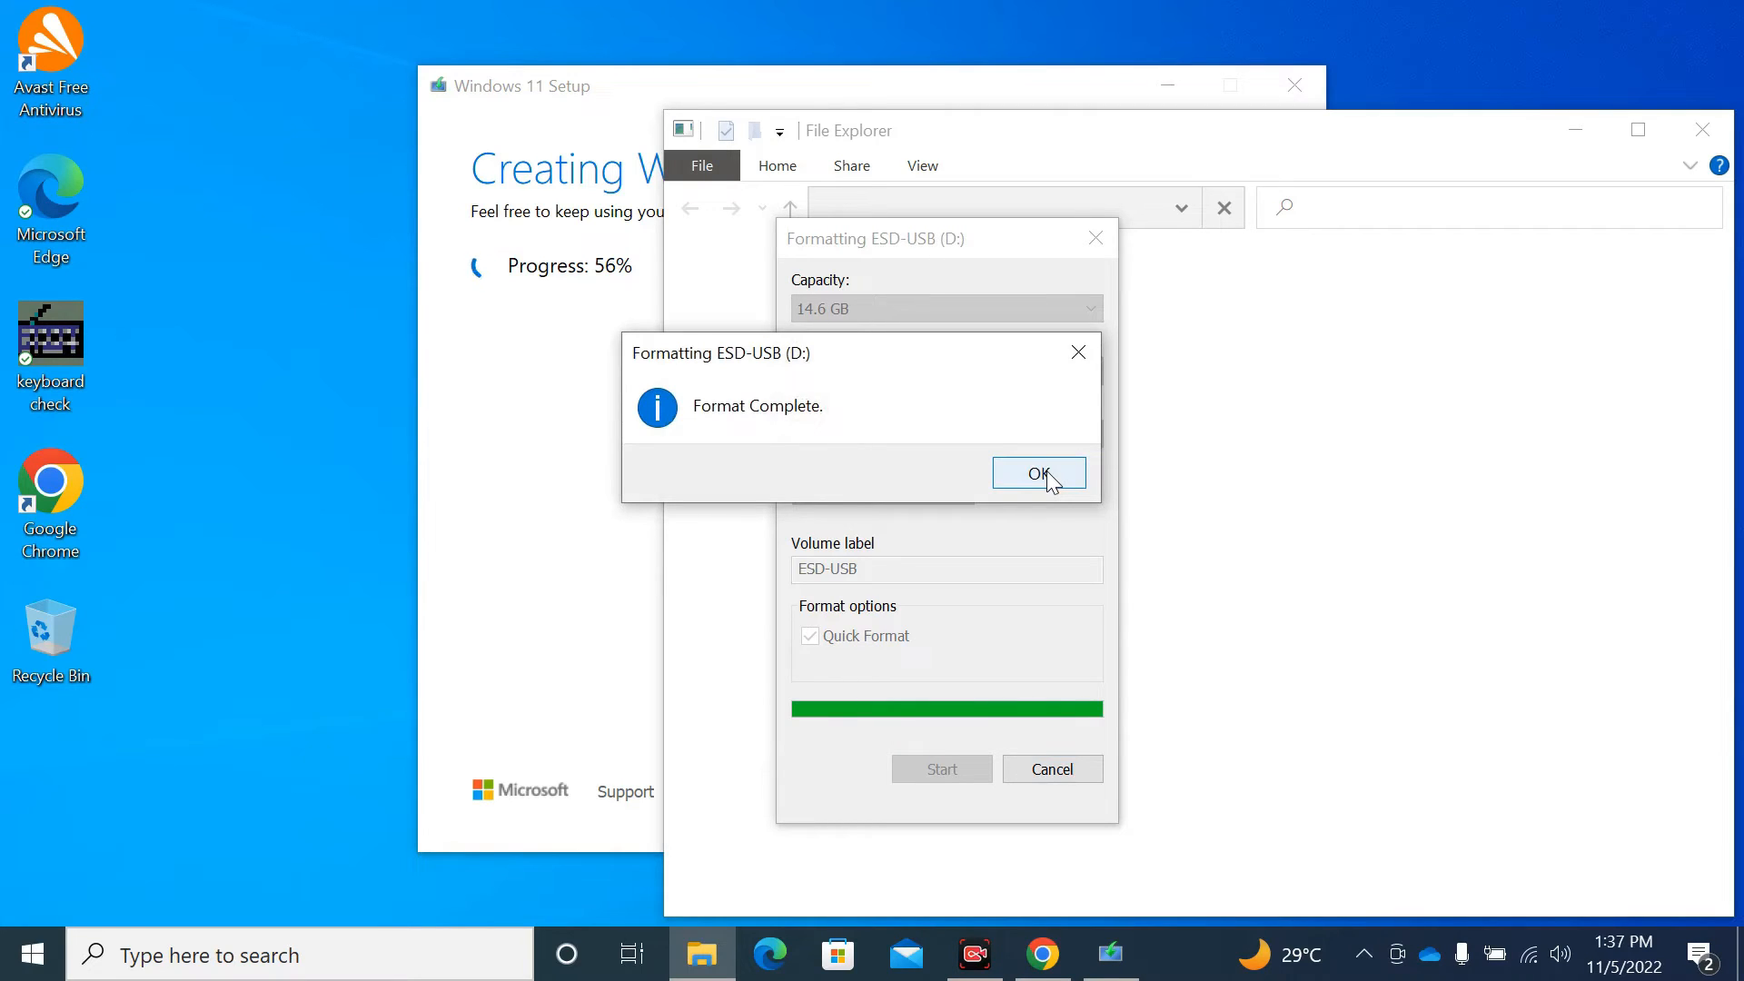
{"action": "left_click", "coordinate": [1040, 473]}
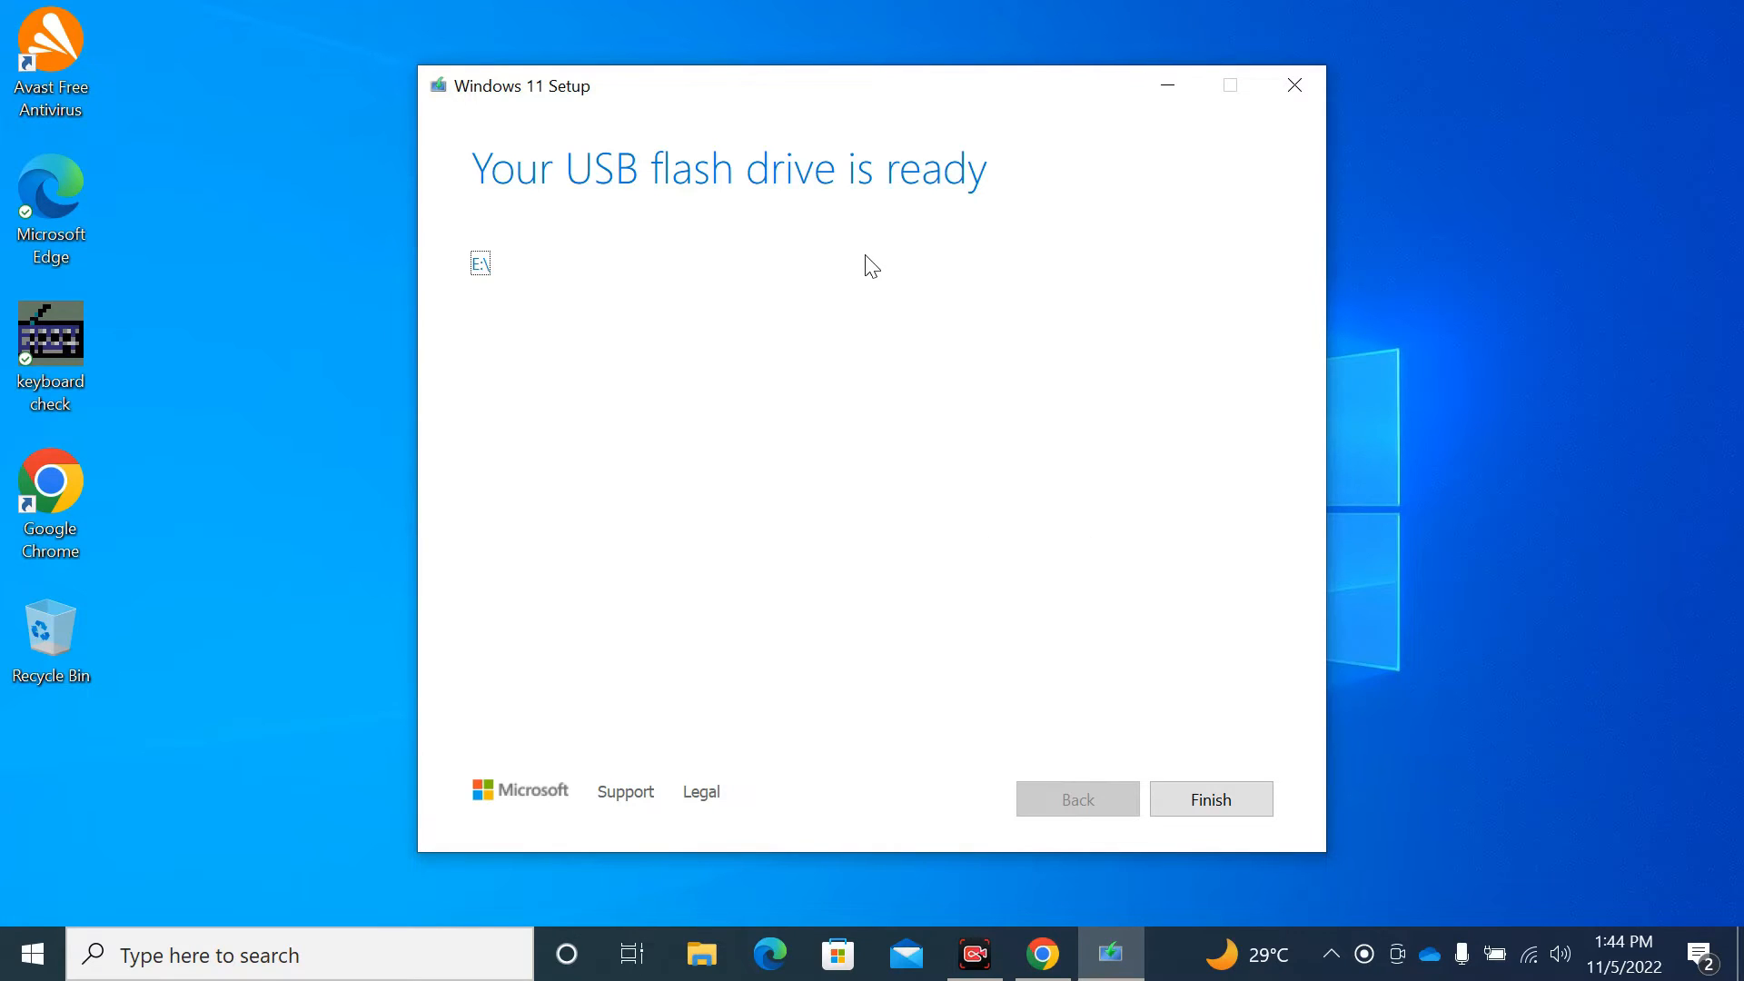
- Finish the Media Creation Tool on the 'Your USB flash drive is ready' page
{"action": "left_click", "coordinate": [1206, 797]}
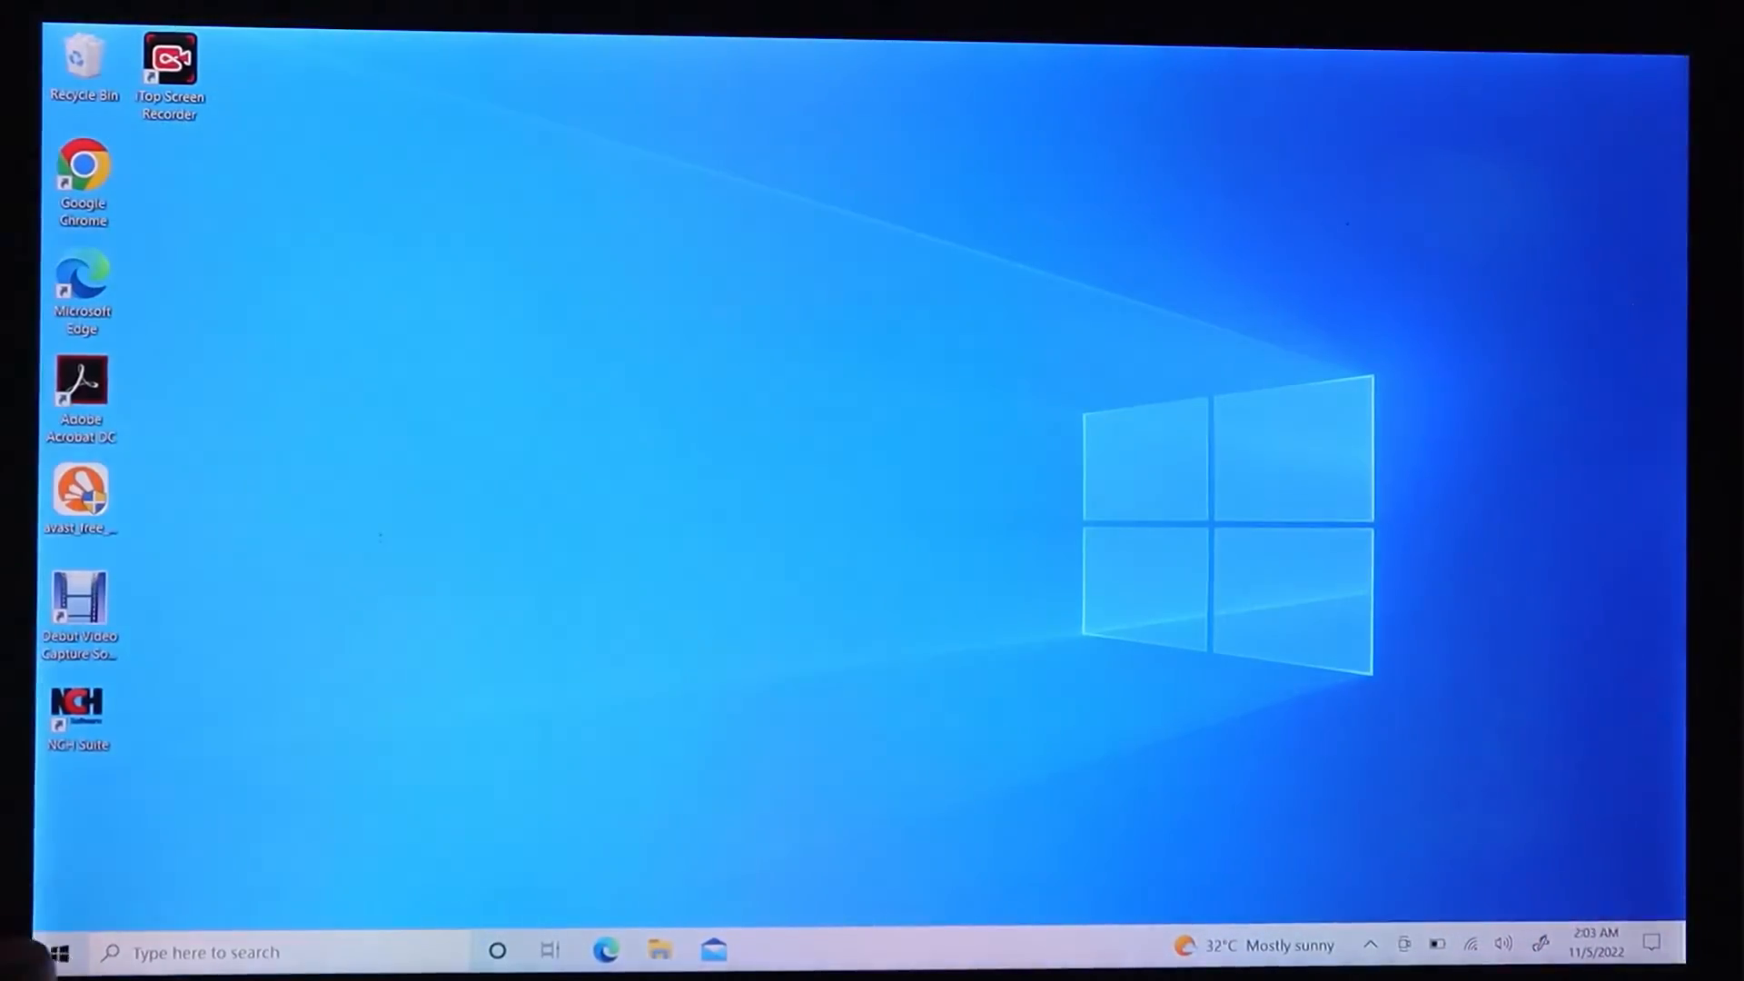
- Restart the Windows 10 laptop from the Start menu power options
{"action": "key", "text": "super"}
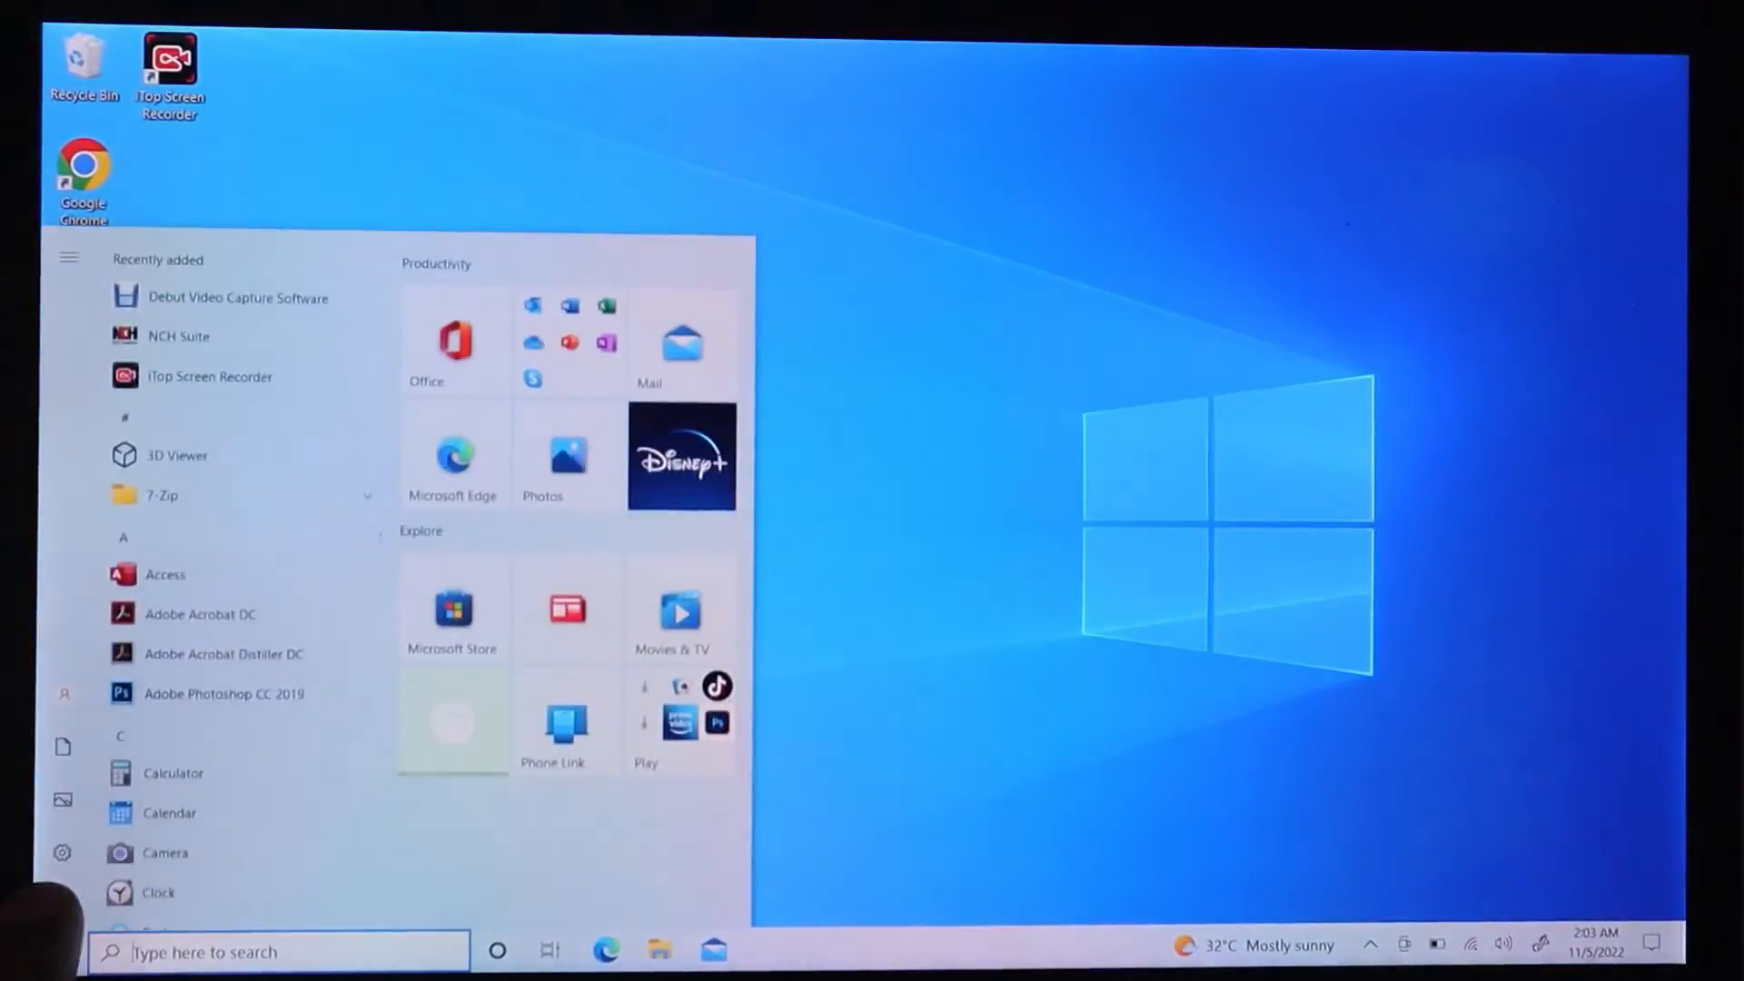
{"action": "left_click", "coordinate": [61, 905]}
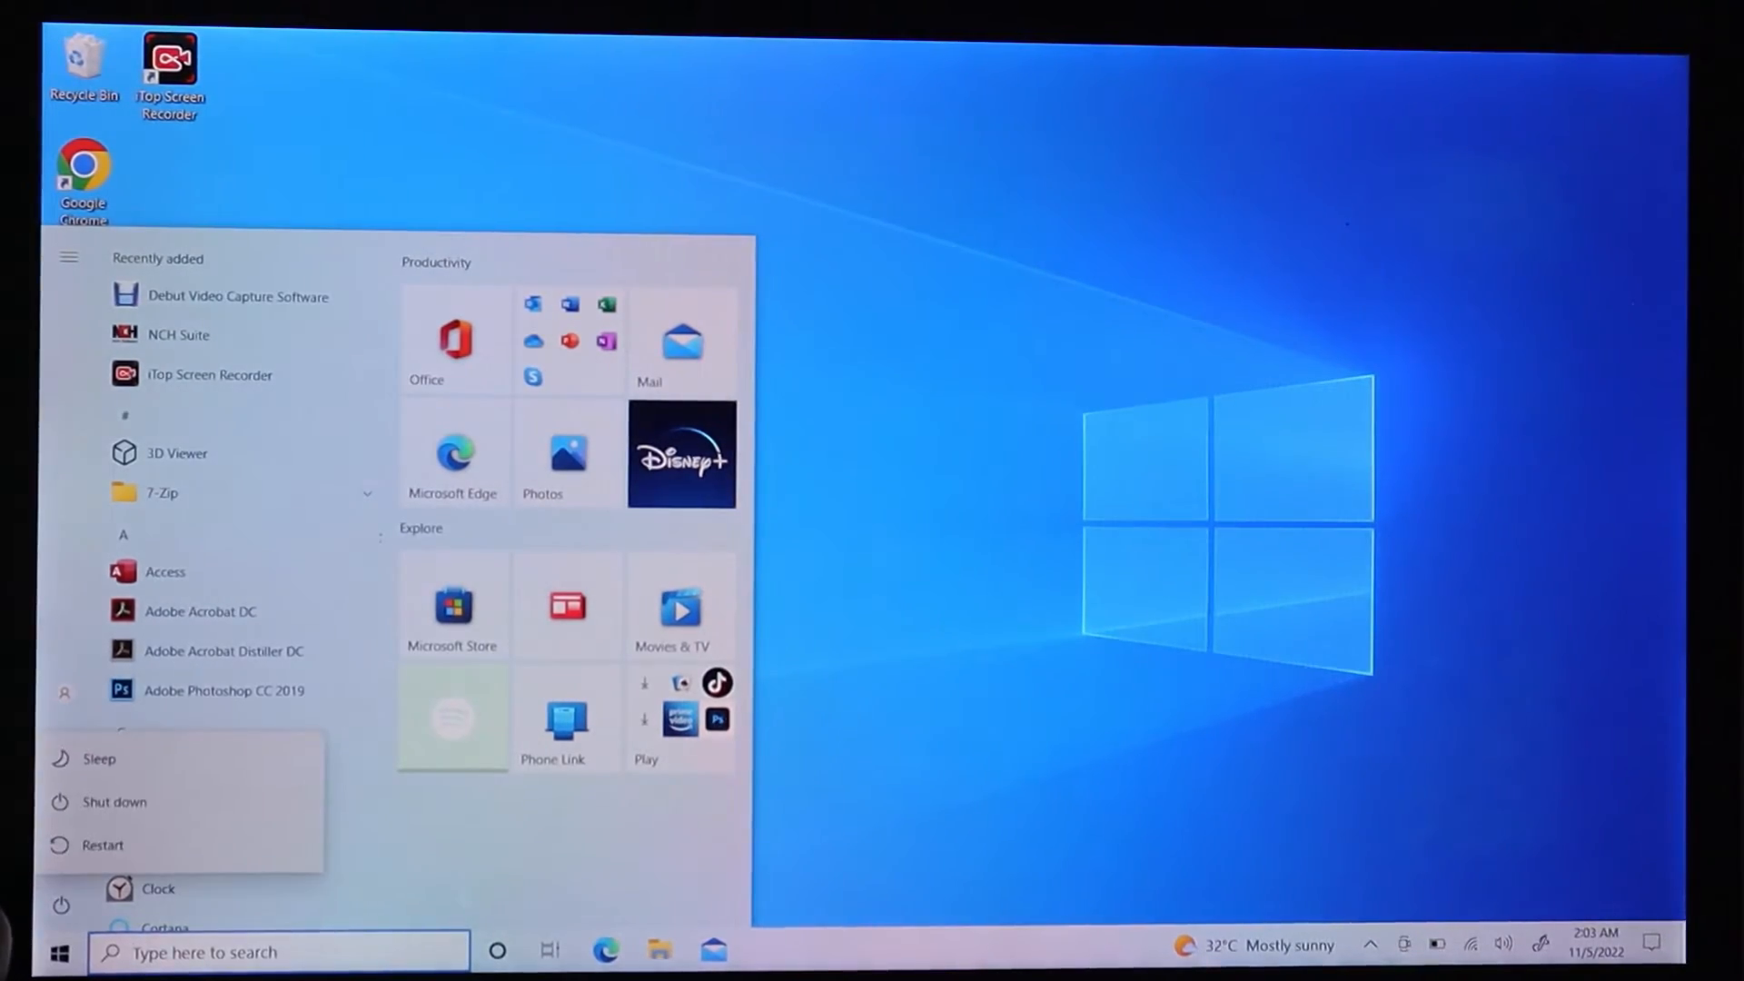
{"action": "left_click", "coordinate": [100, 840]}
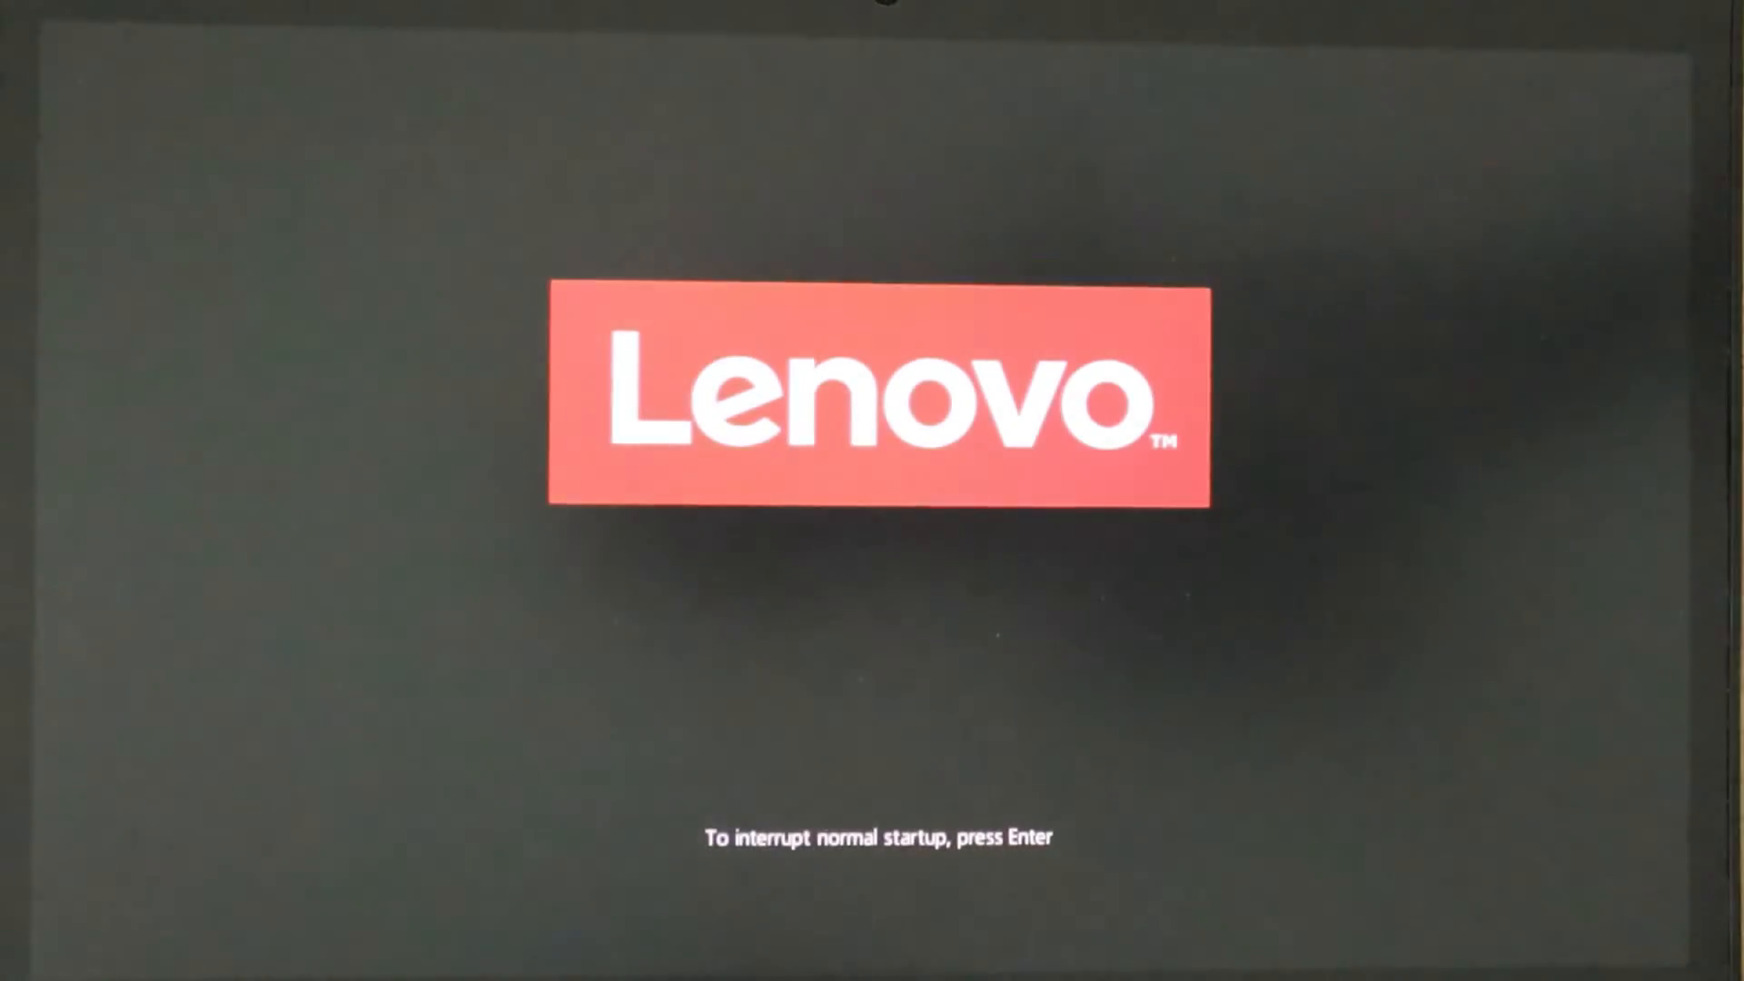
- Boot the laptop from the USB HDD entry in the F12 Lenovo Boot Menu
{"action": "key", "text": "F12"}
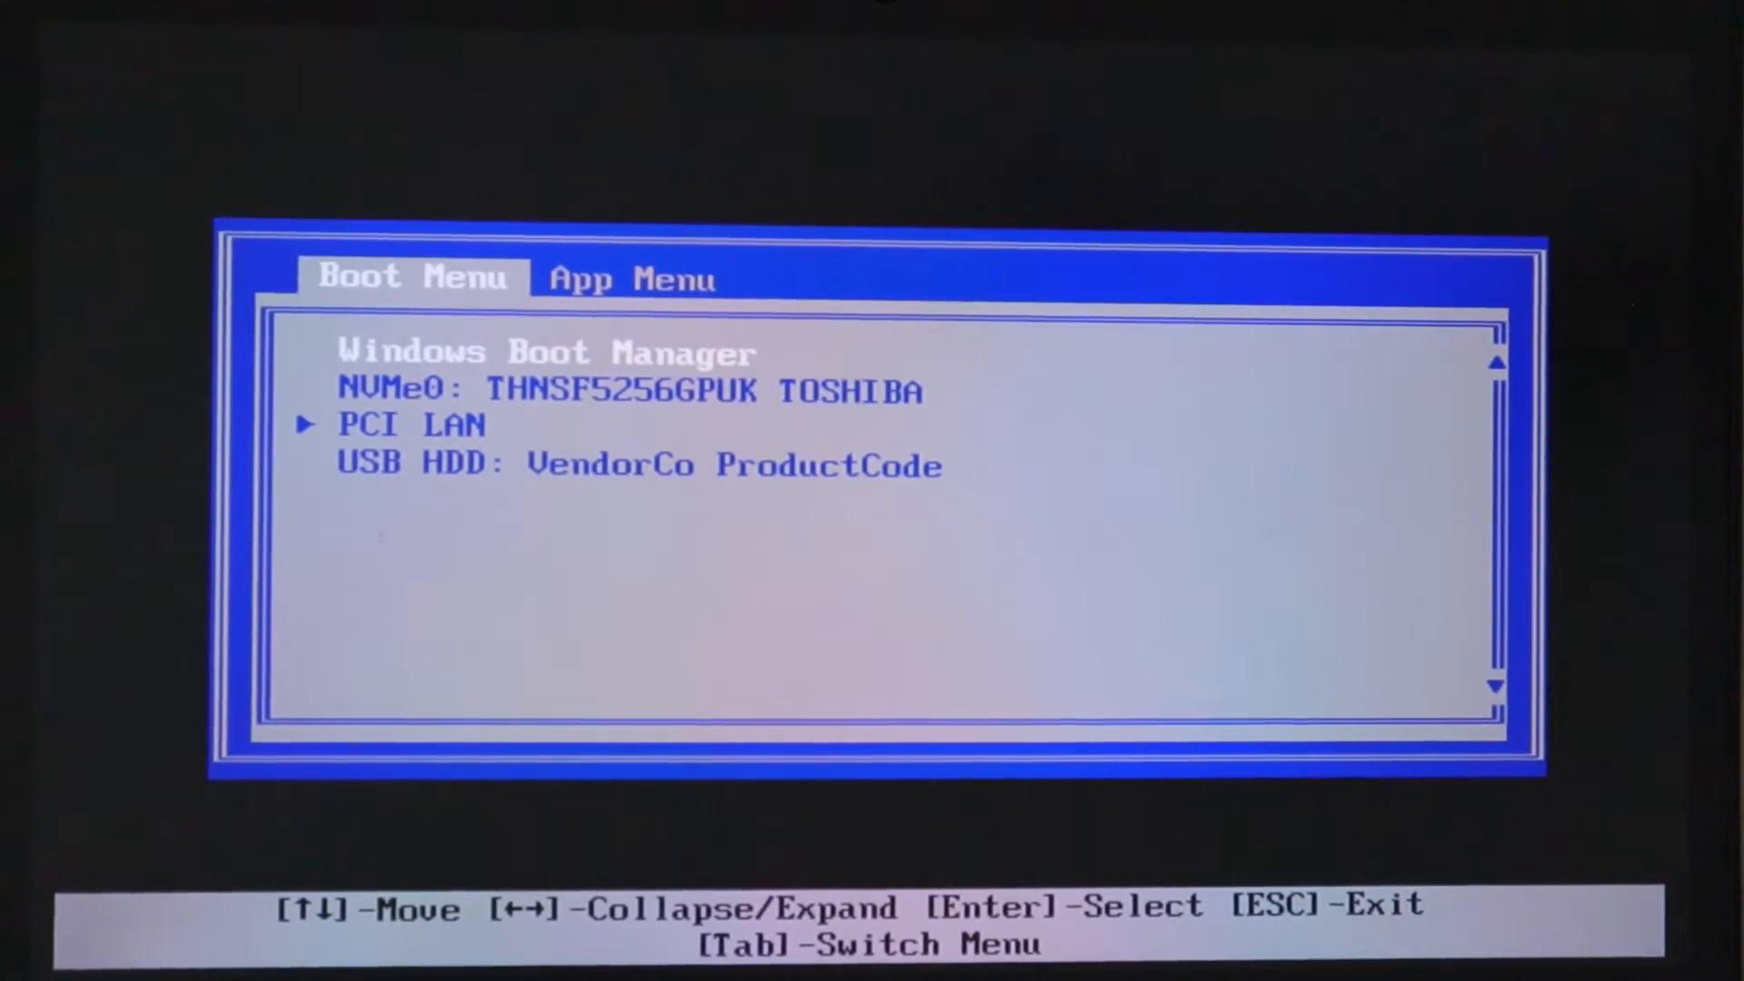
{"action": "key", "text": "Down"}
{"action": "key", "text": "Down"}
{"action": "key", "text": "Return"}
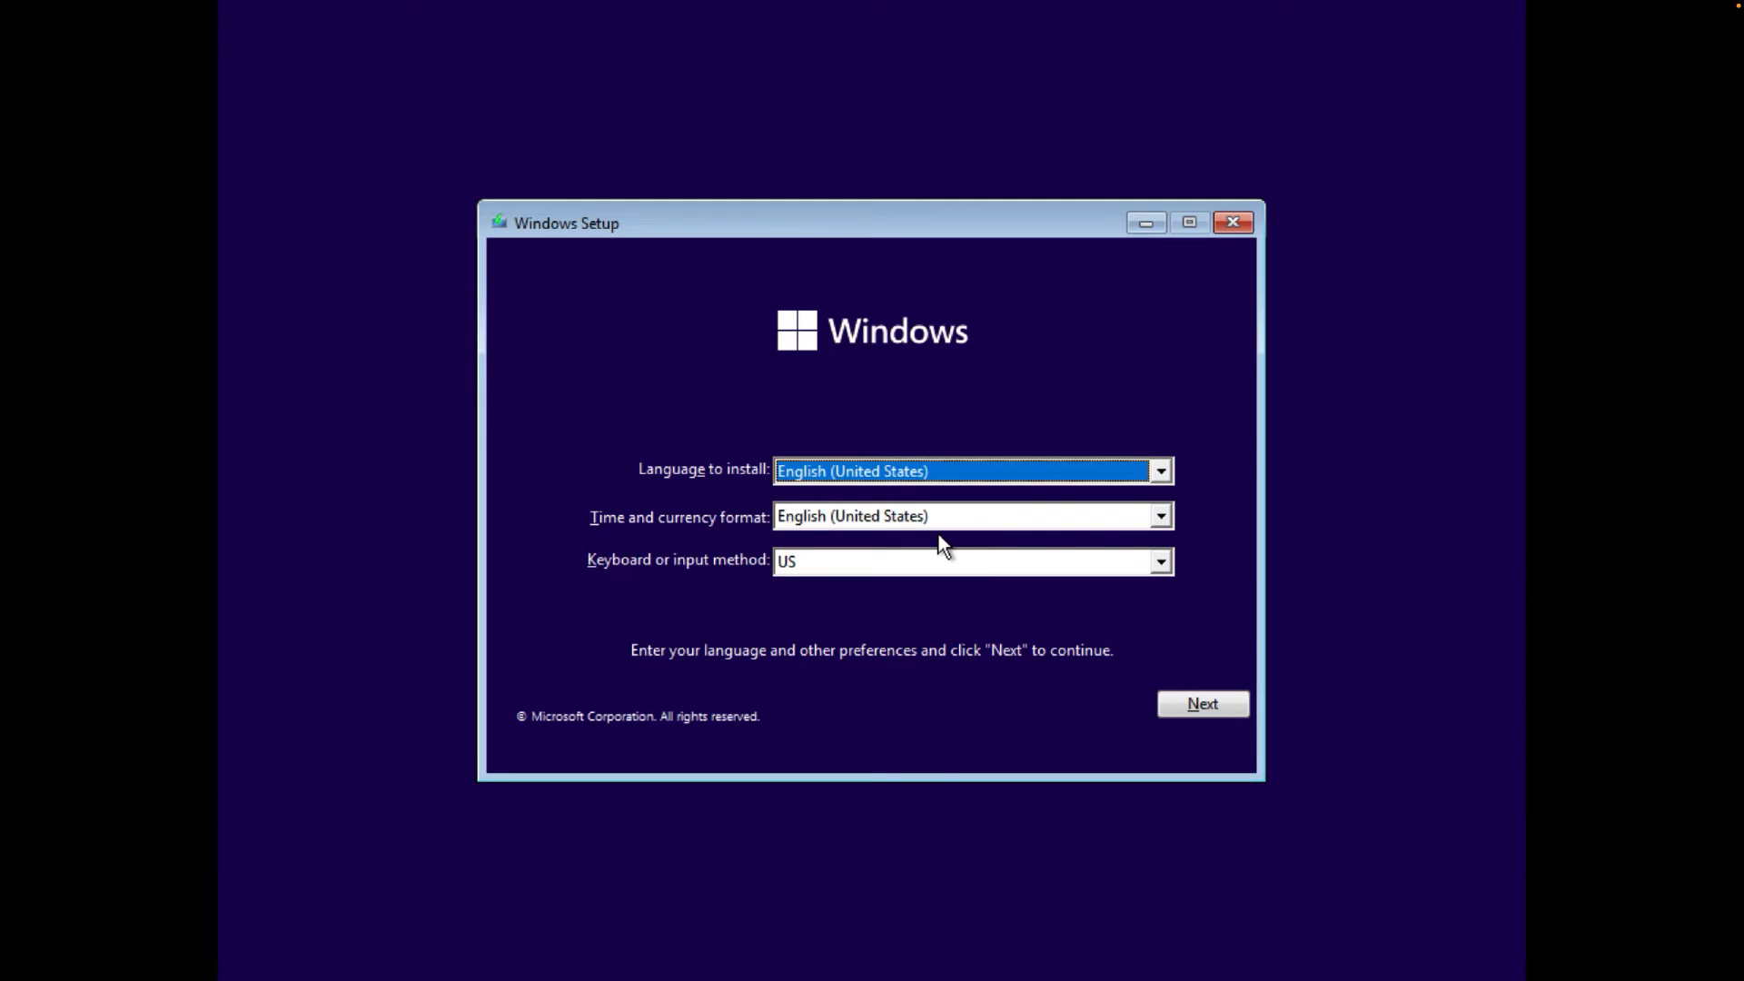
- Keep English (United States) with the US keyboard and start Install now
{"action": "left_click", "coordinate": [1213, 707]}
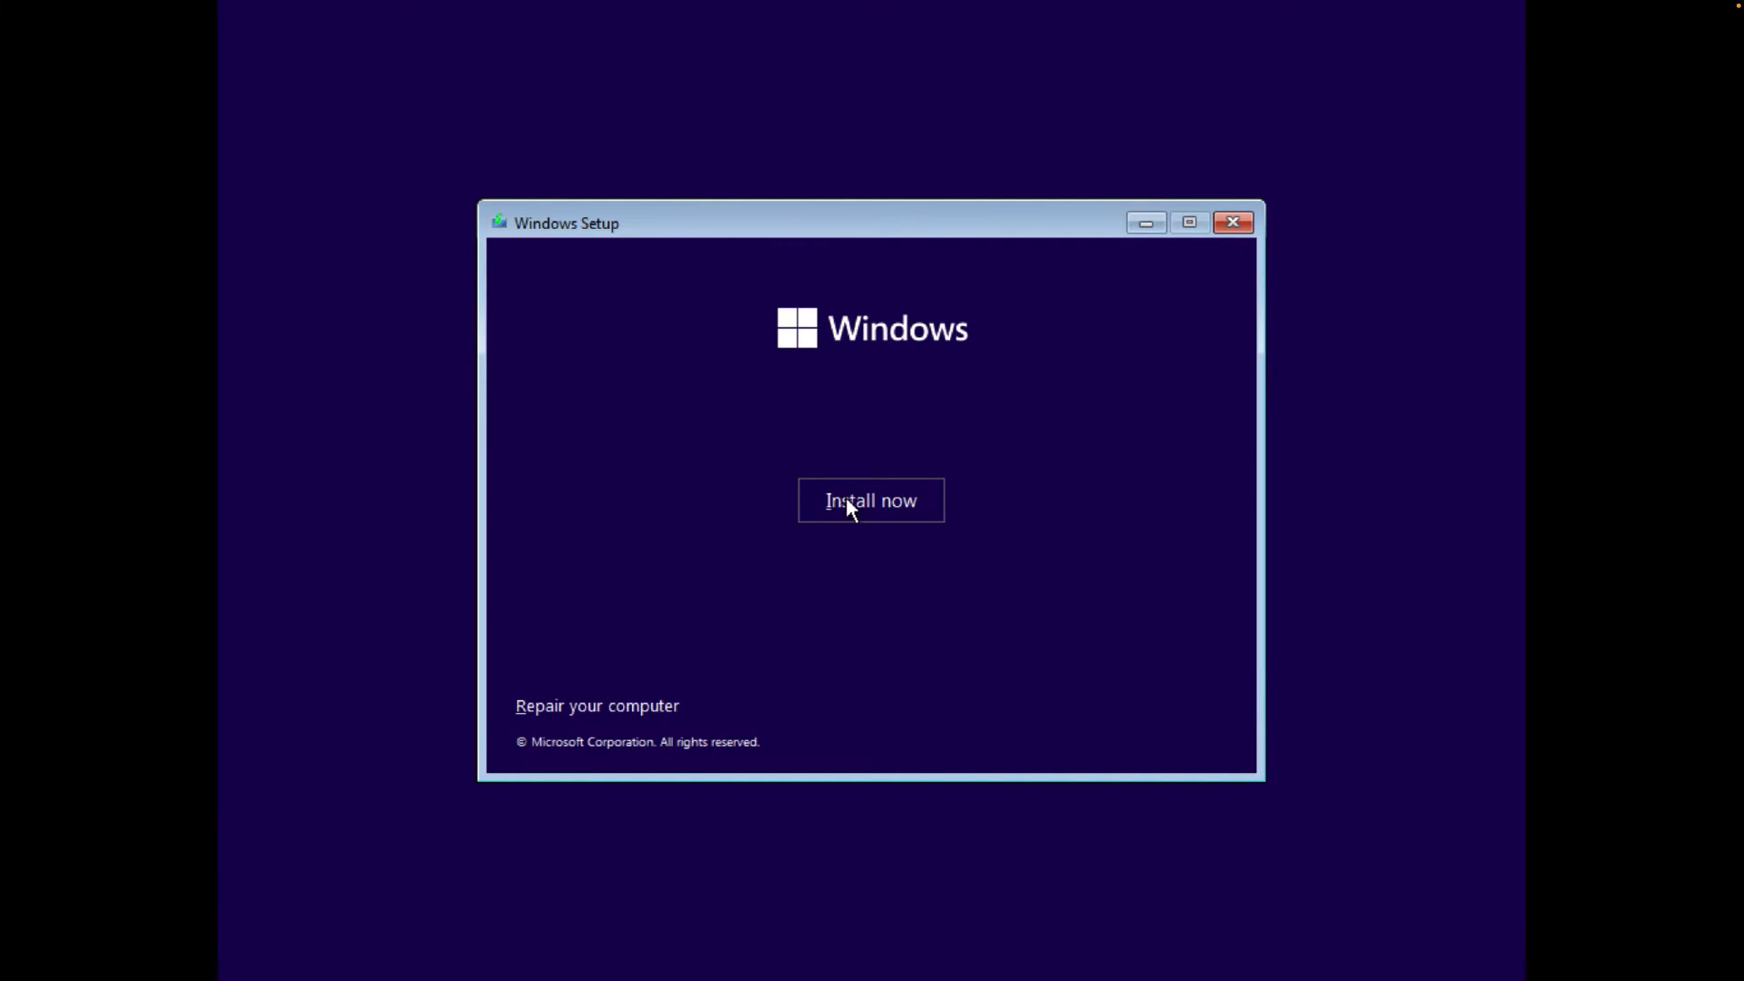
{"action": "left_click", "coordinate": [847, 500]}
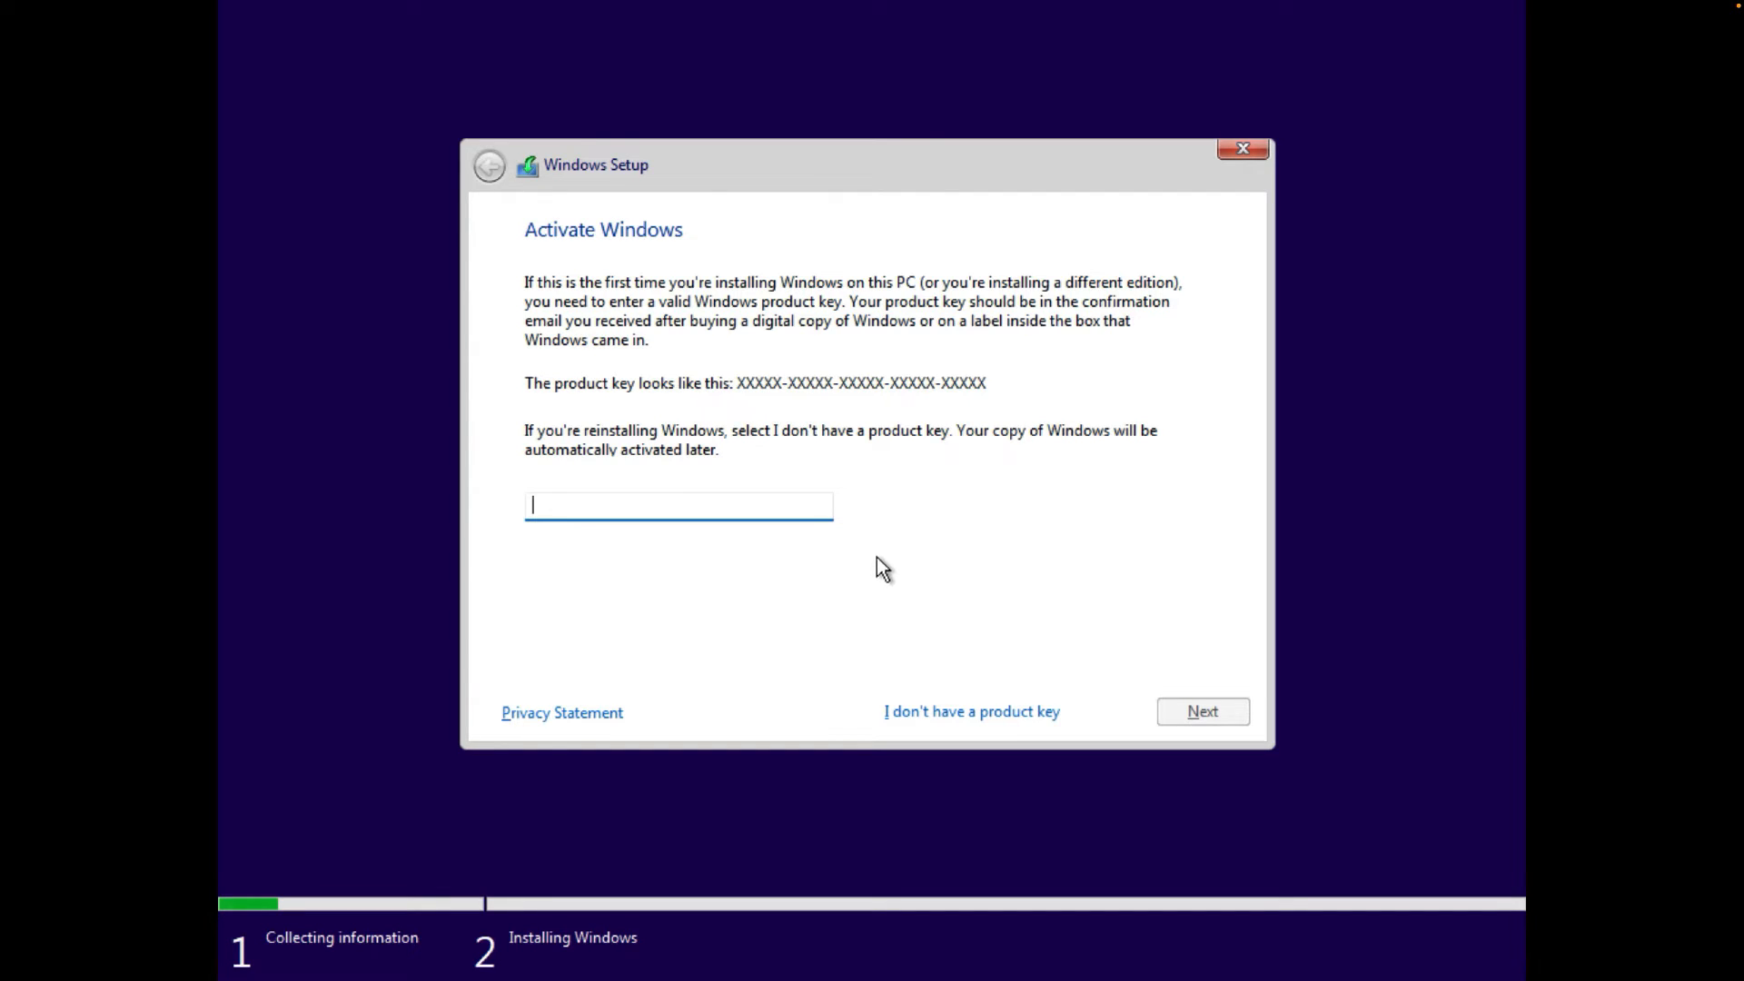
- Continue with 'I don't have a product key' on the Activate Windows page
{"action": "left_click", "coordinate": [926, 705]}
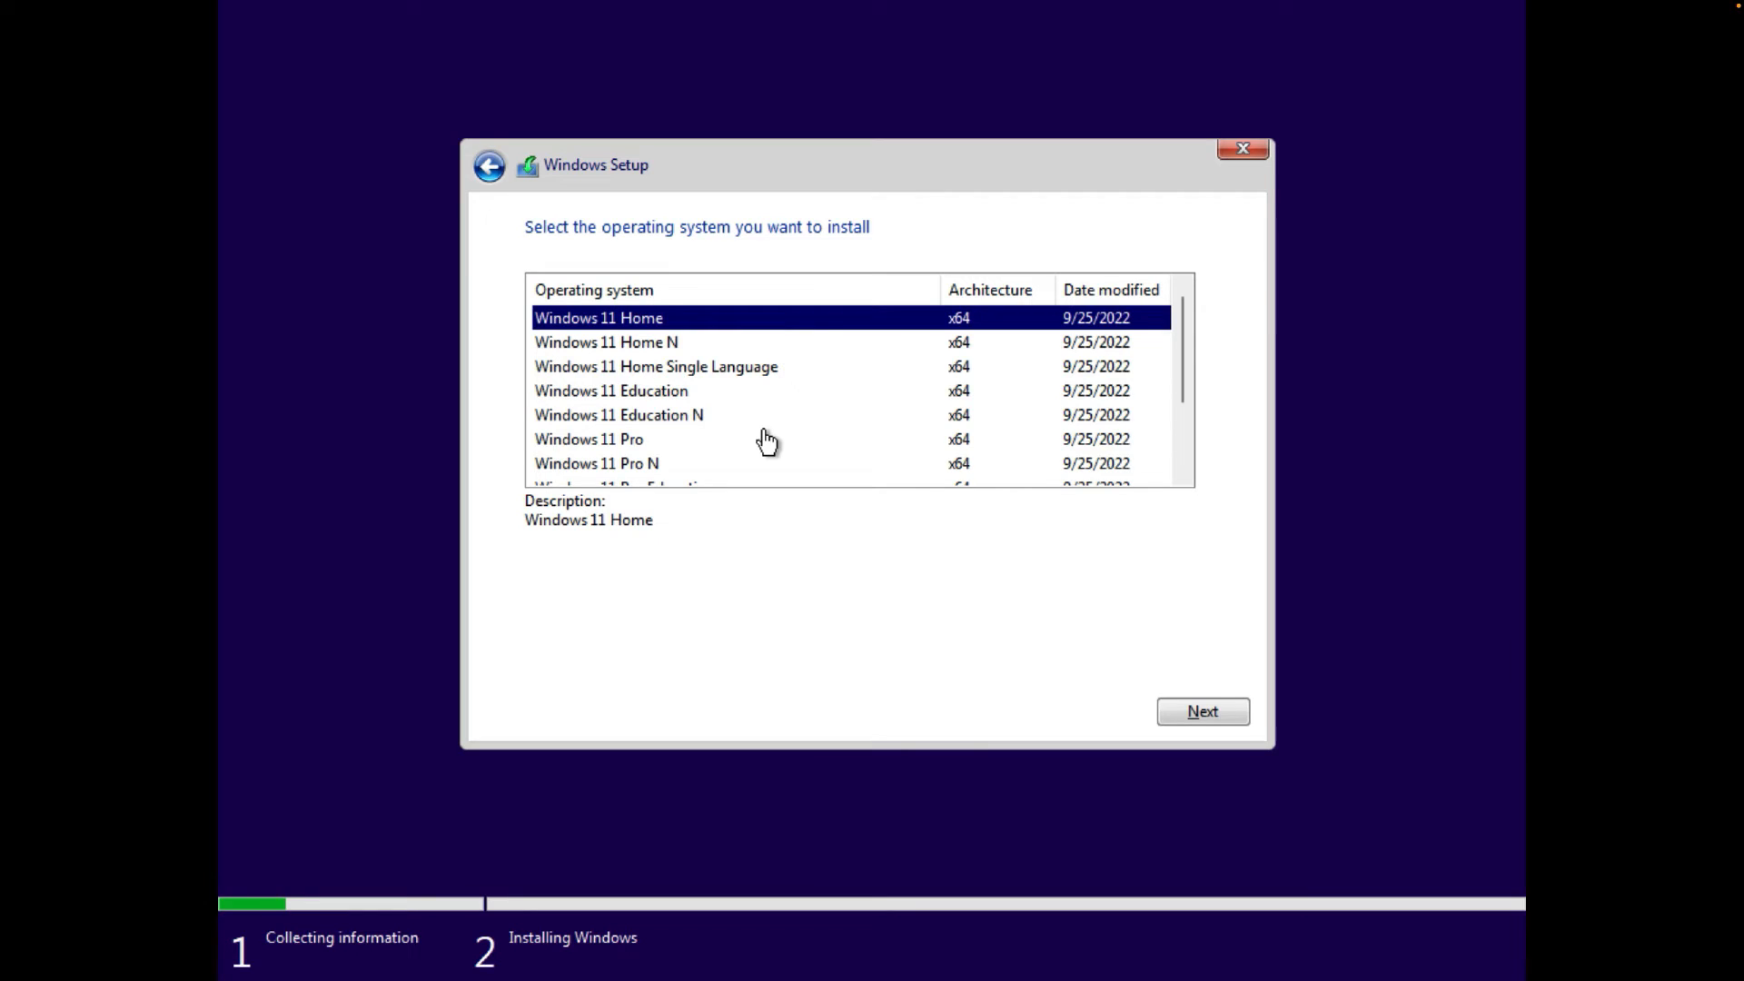
- Select Windows 11 Pro from the x64 edition list and continue
{"action": "left_click", "coordinate": [610, 444]}
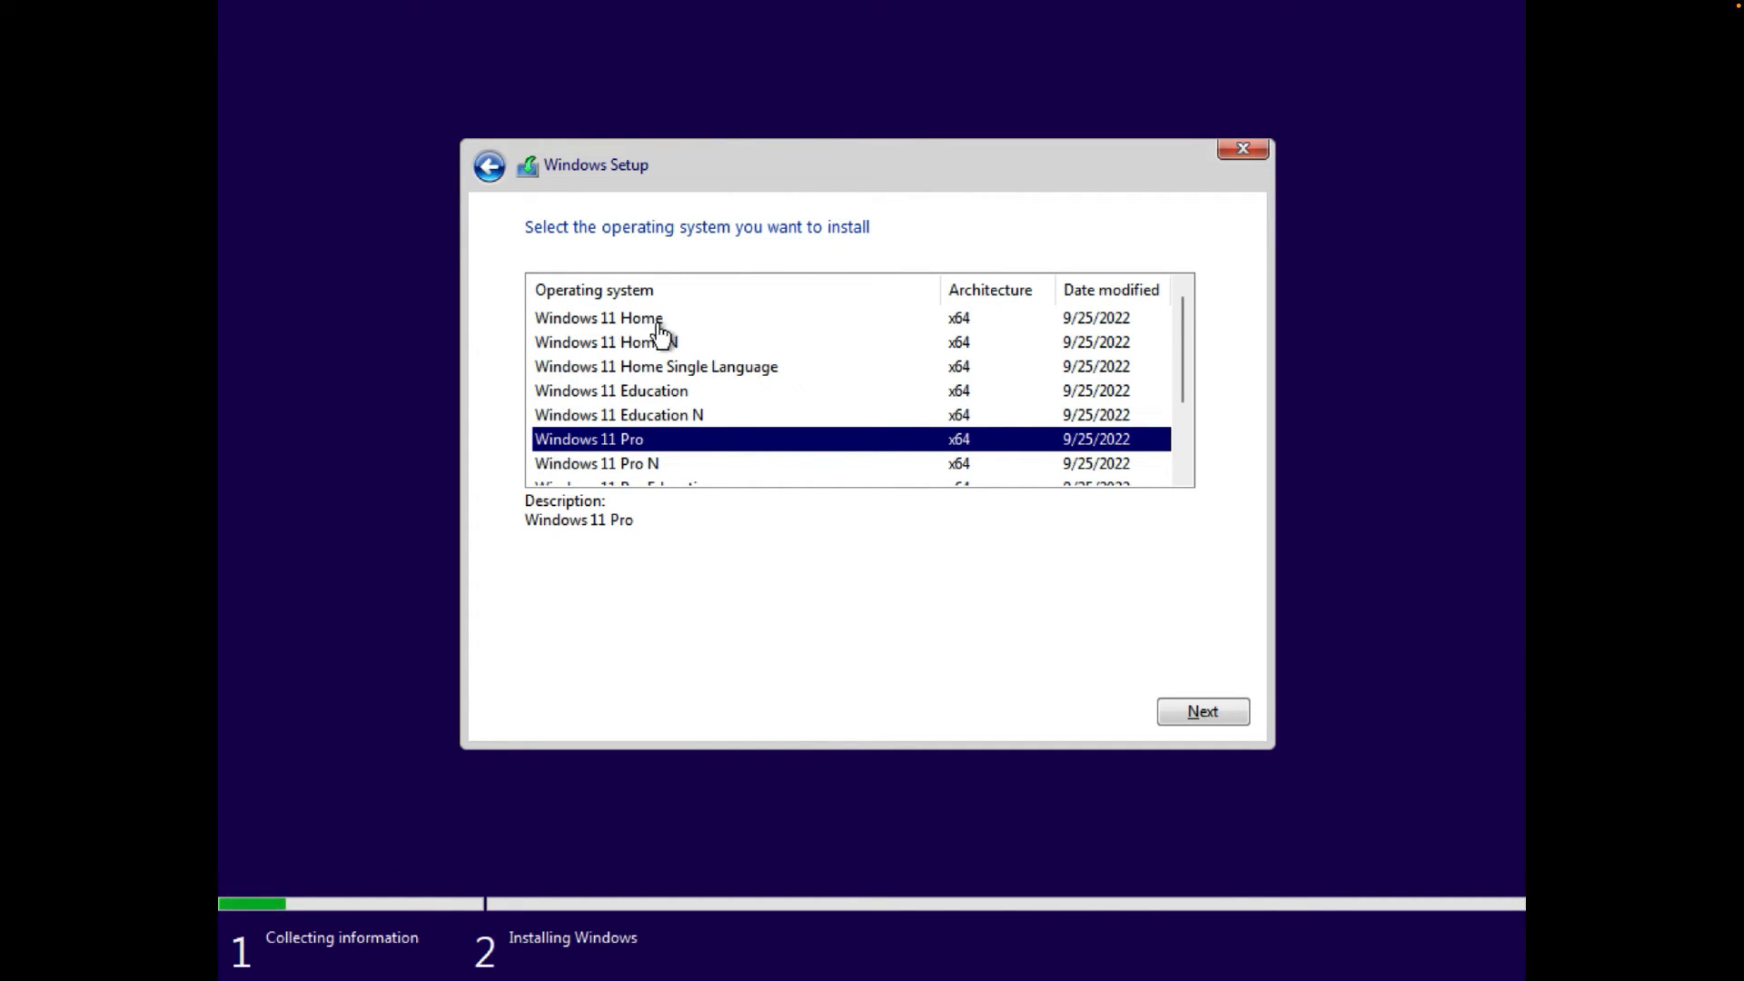
{"action": "scroll", "coordinate": [654, 415], "scroll_direction": "down", "scroll_amount": 1}
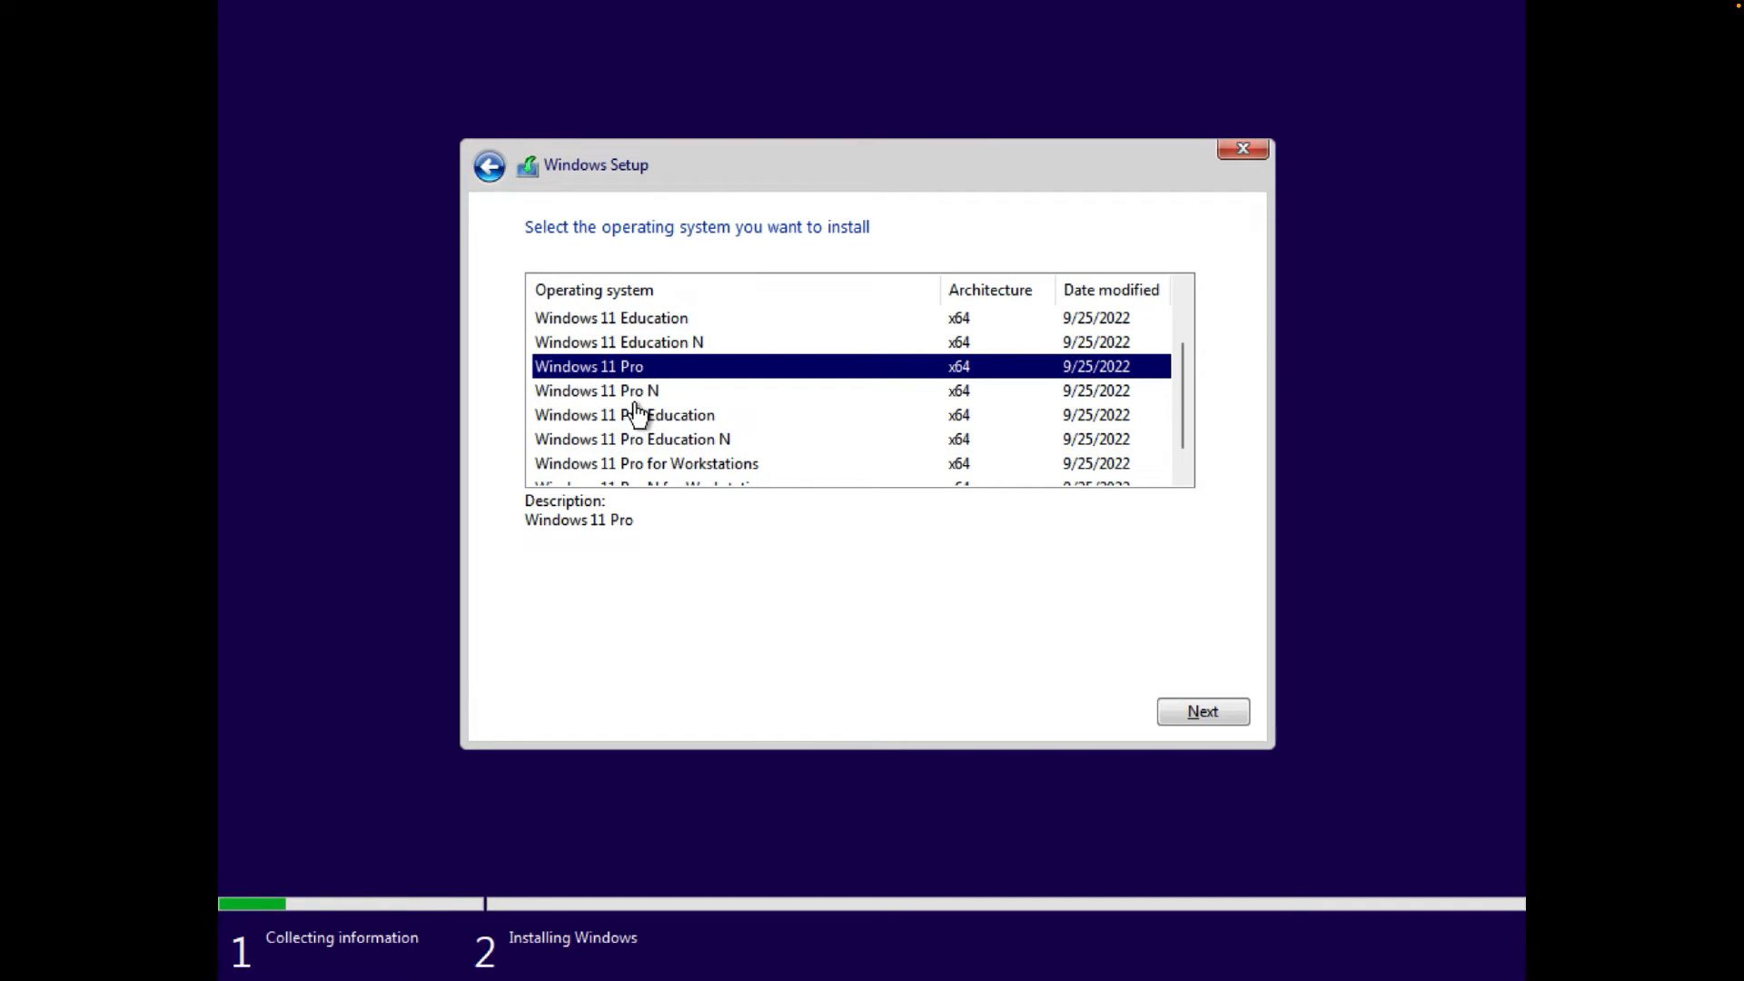
{"action": "scroll", "coordinate": [747, 472], "scroll_direction": "down", "scroll_amount": 1}
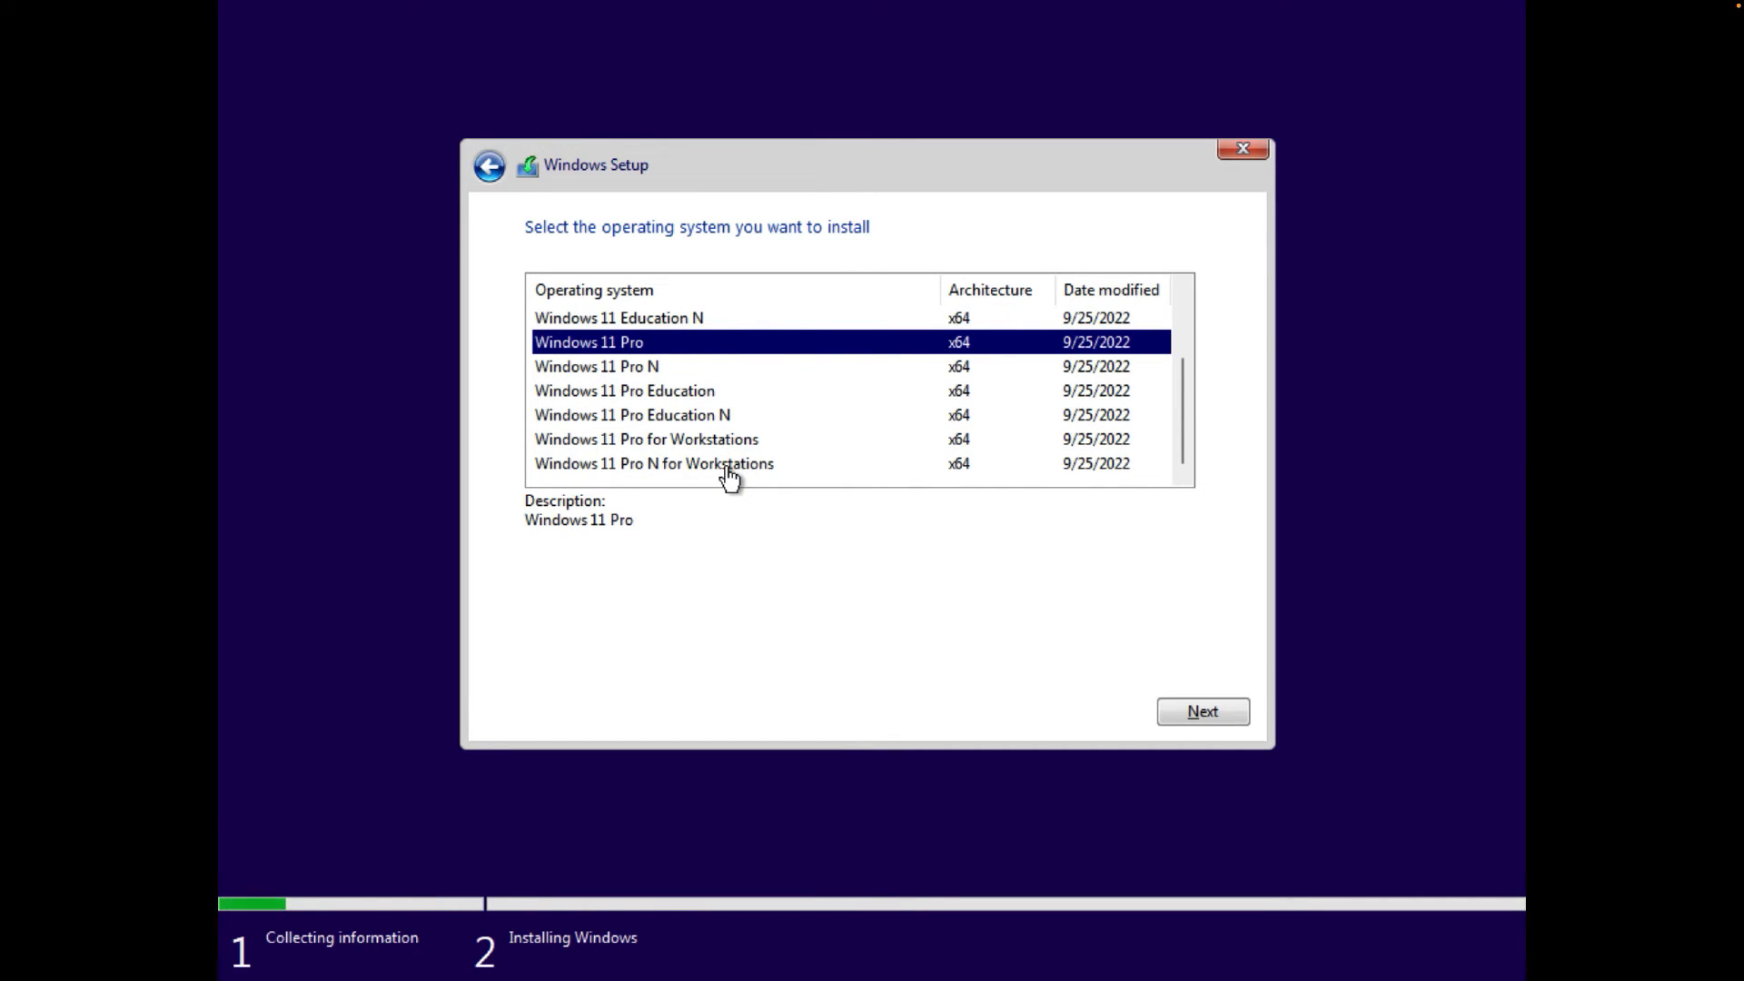
{"action": "scroll", "coordinate": [752, 427], "scroll_direction": "up", "scroll_amount": 1}
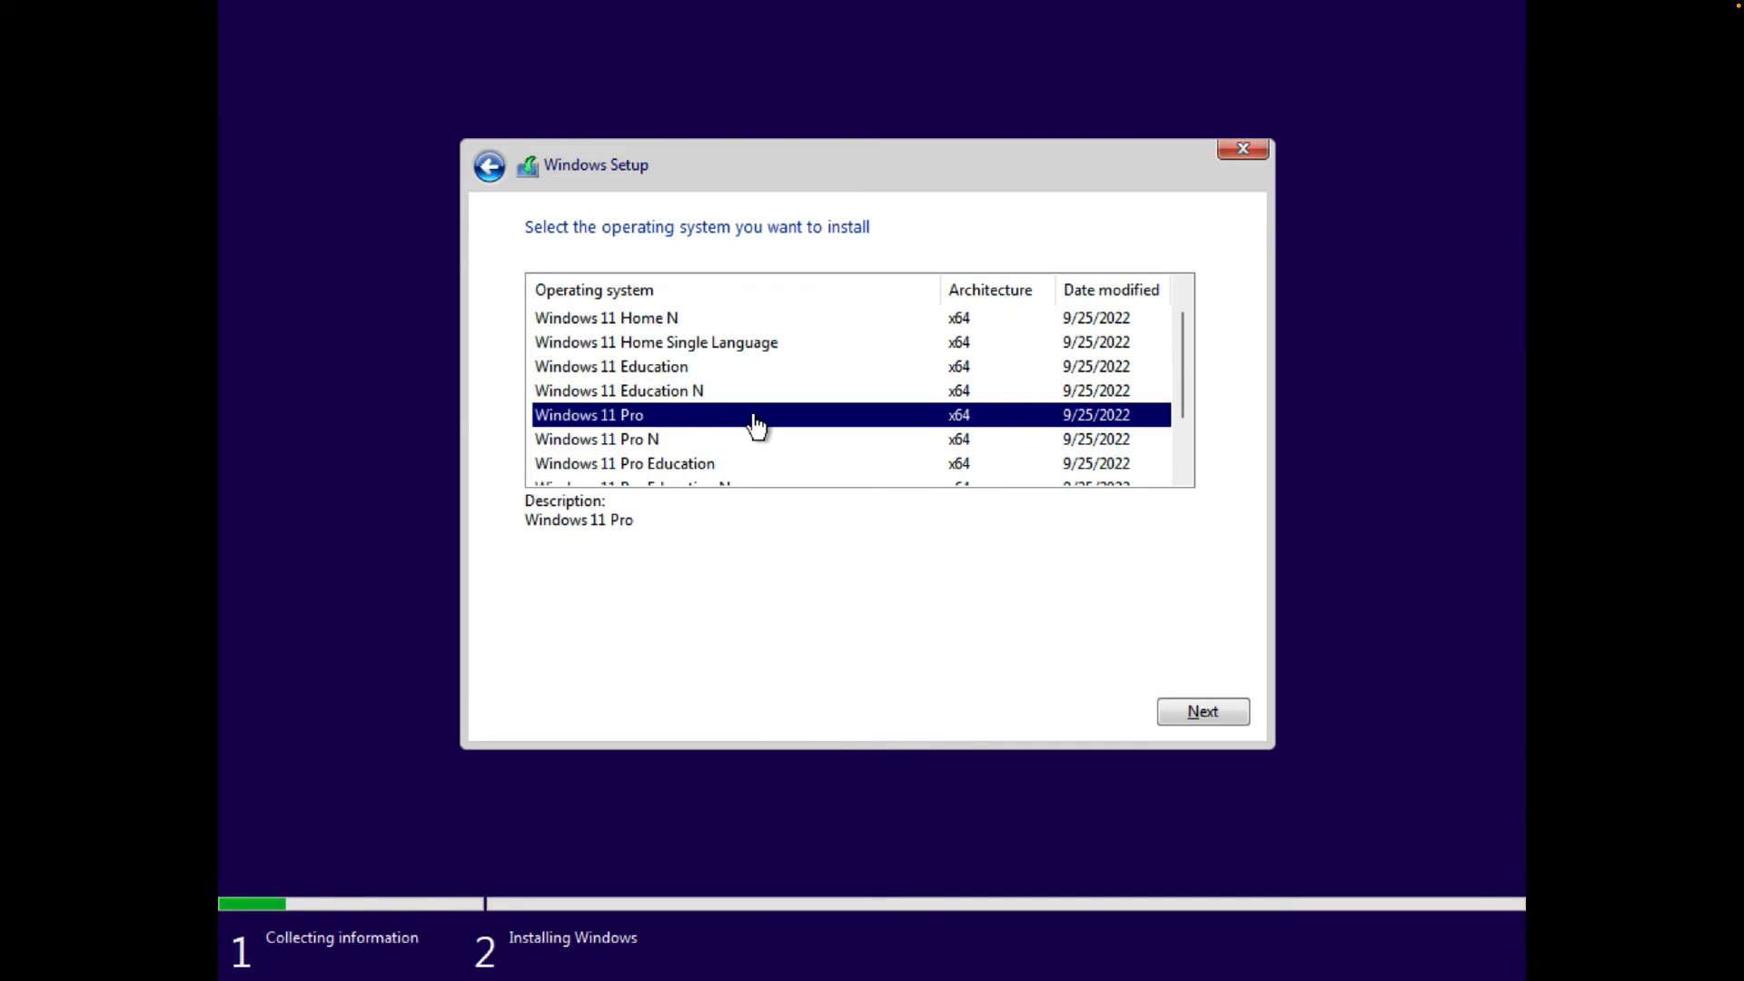
{"action": "scroll", "coordinate": [756, 425], "scroll_direction": "down", "scroll_amount": 1}
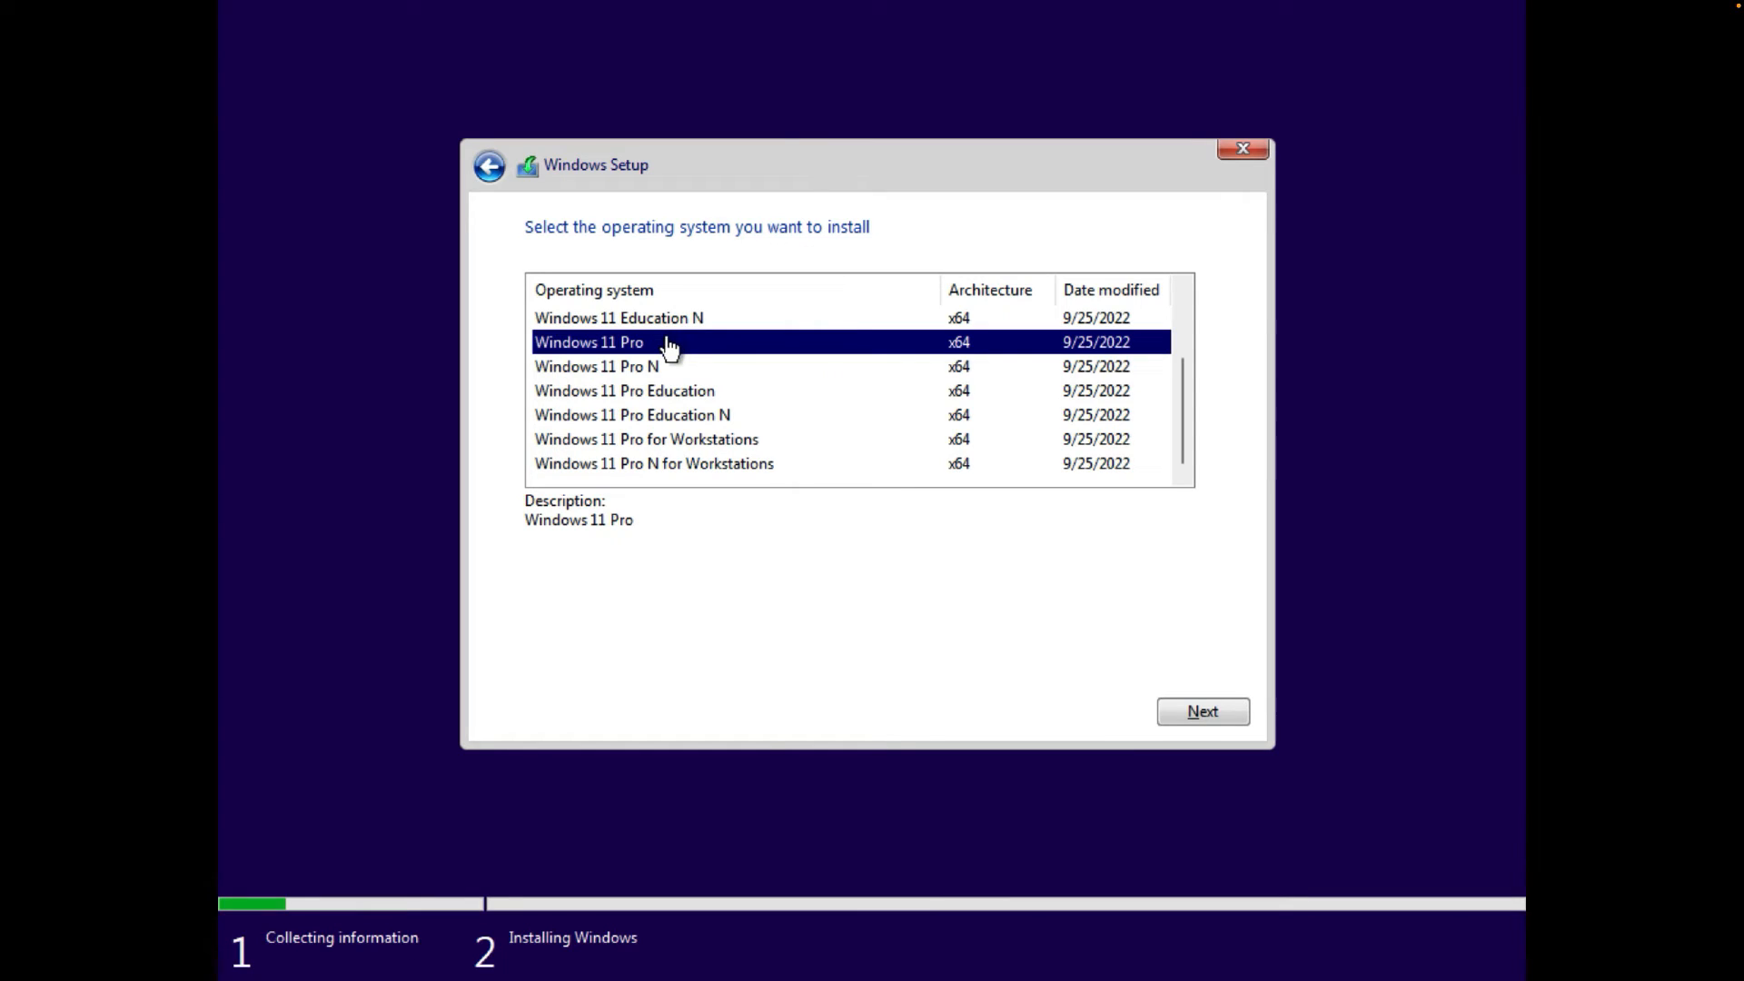
{"action": "left_click", "coordinate": [1201, 714]}
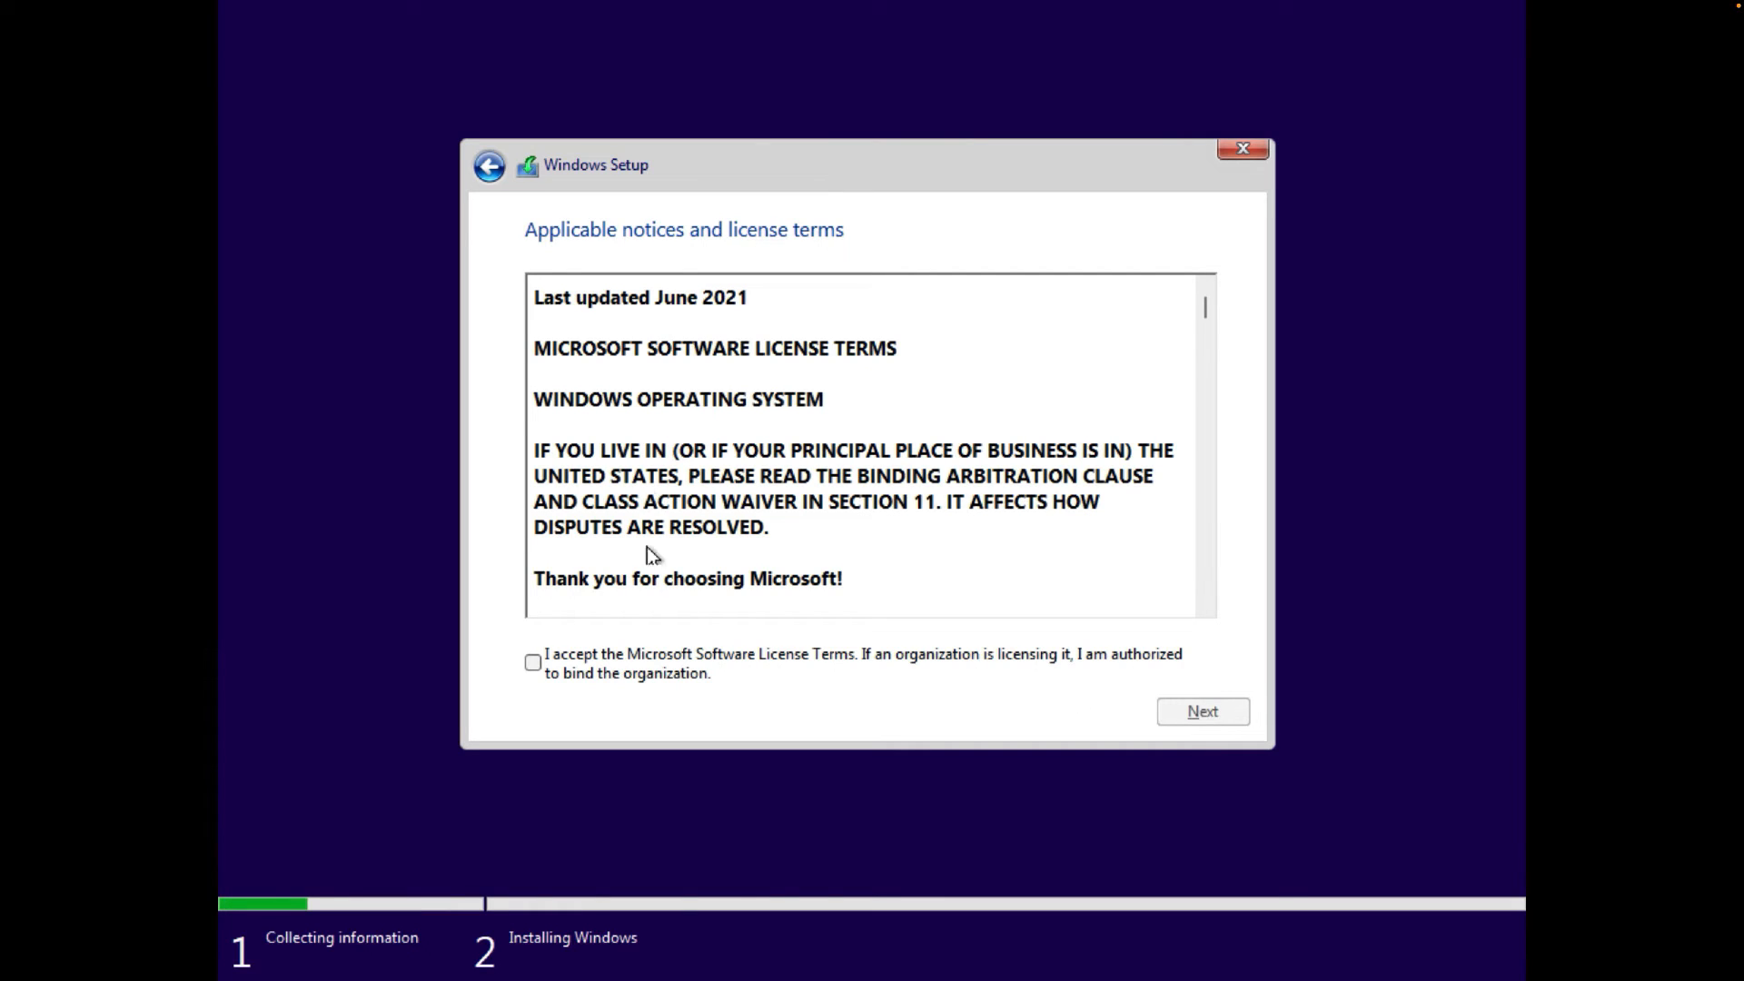
- Accept the license terms and pick 'Custom: Install Windows only (advanced)'
{"action": "left_click", "coordinate": [535, 662]}
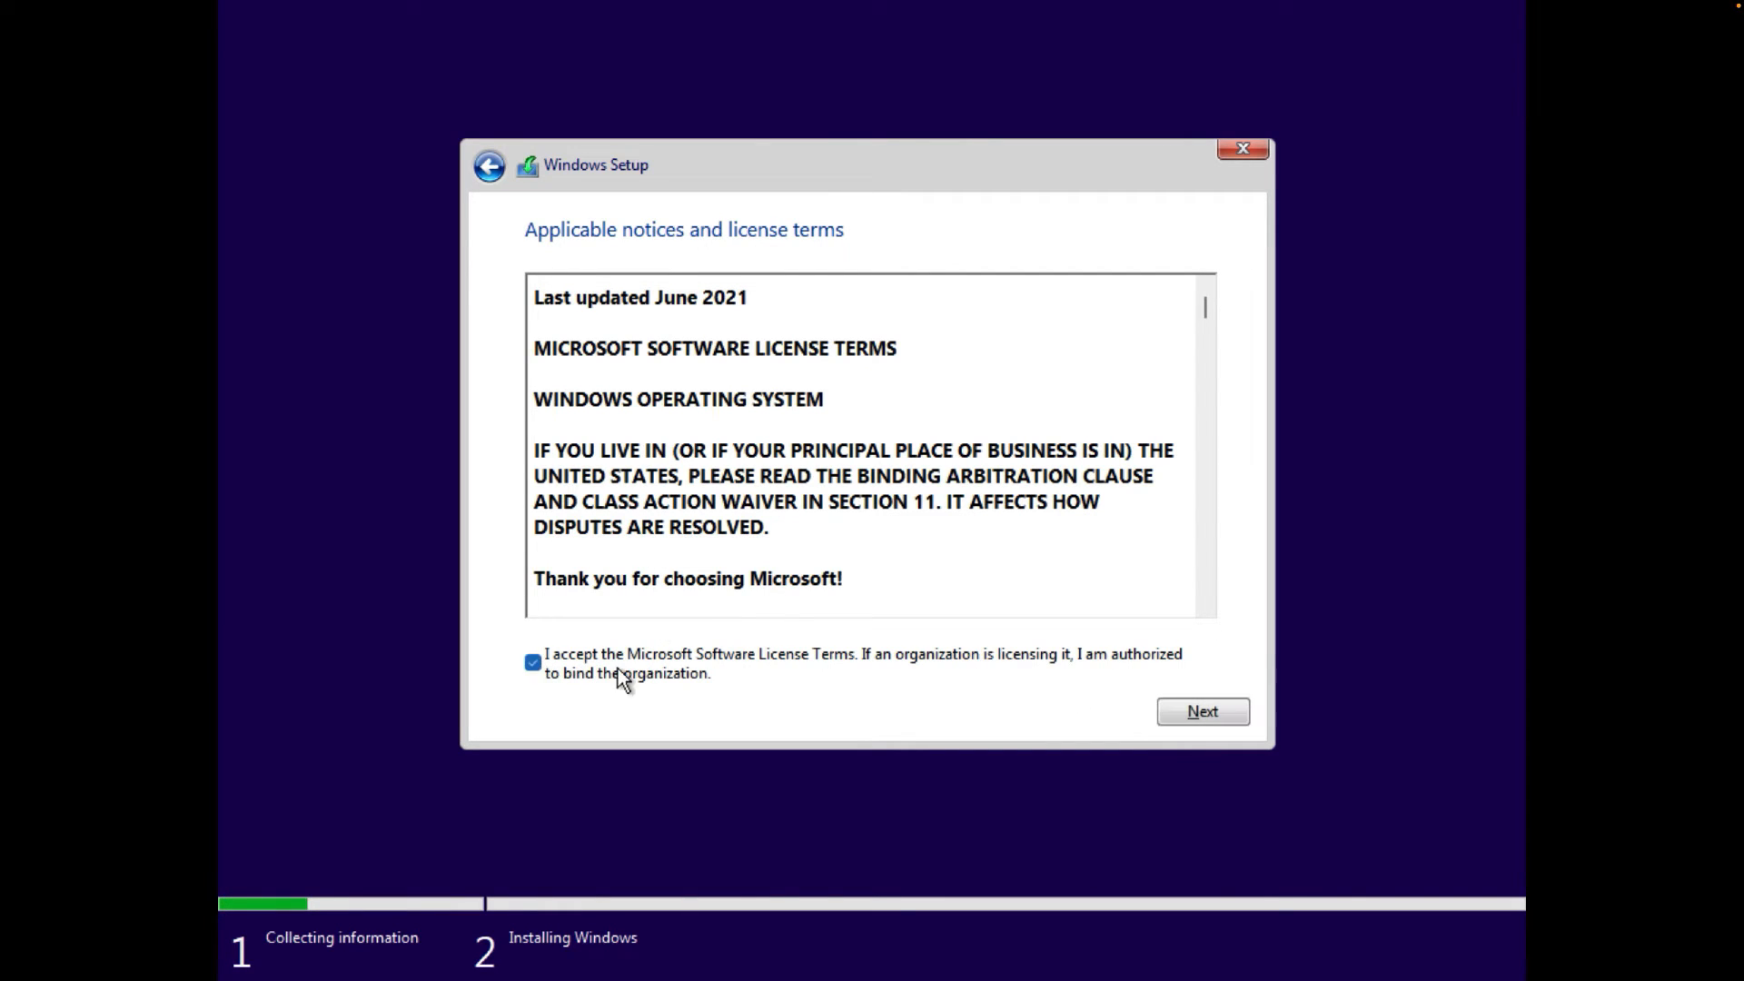
{"action": "left_click", "coordinate": [1170, 709]}
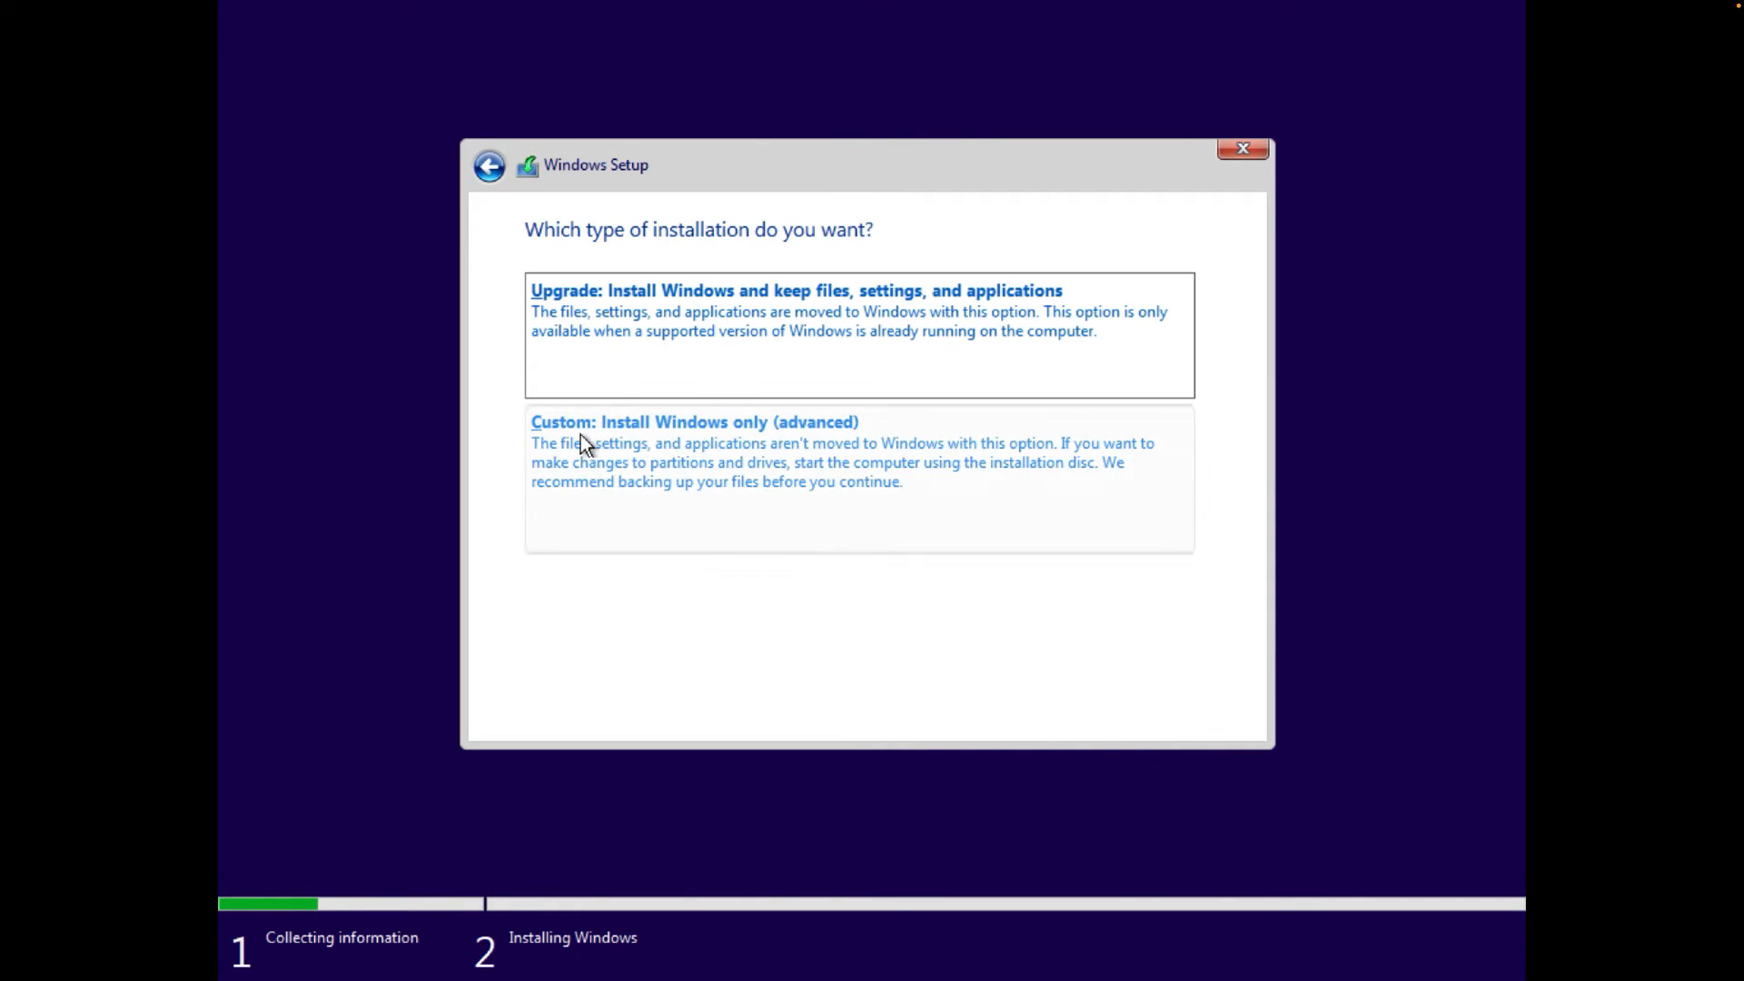
{"action": "left_click", "coordinate": [734, 493]}
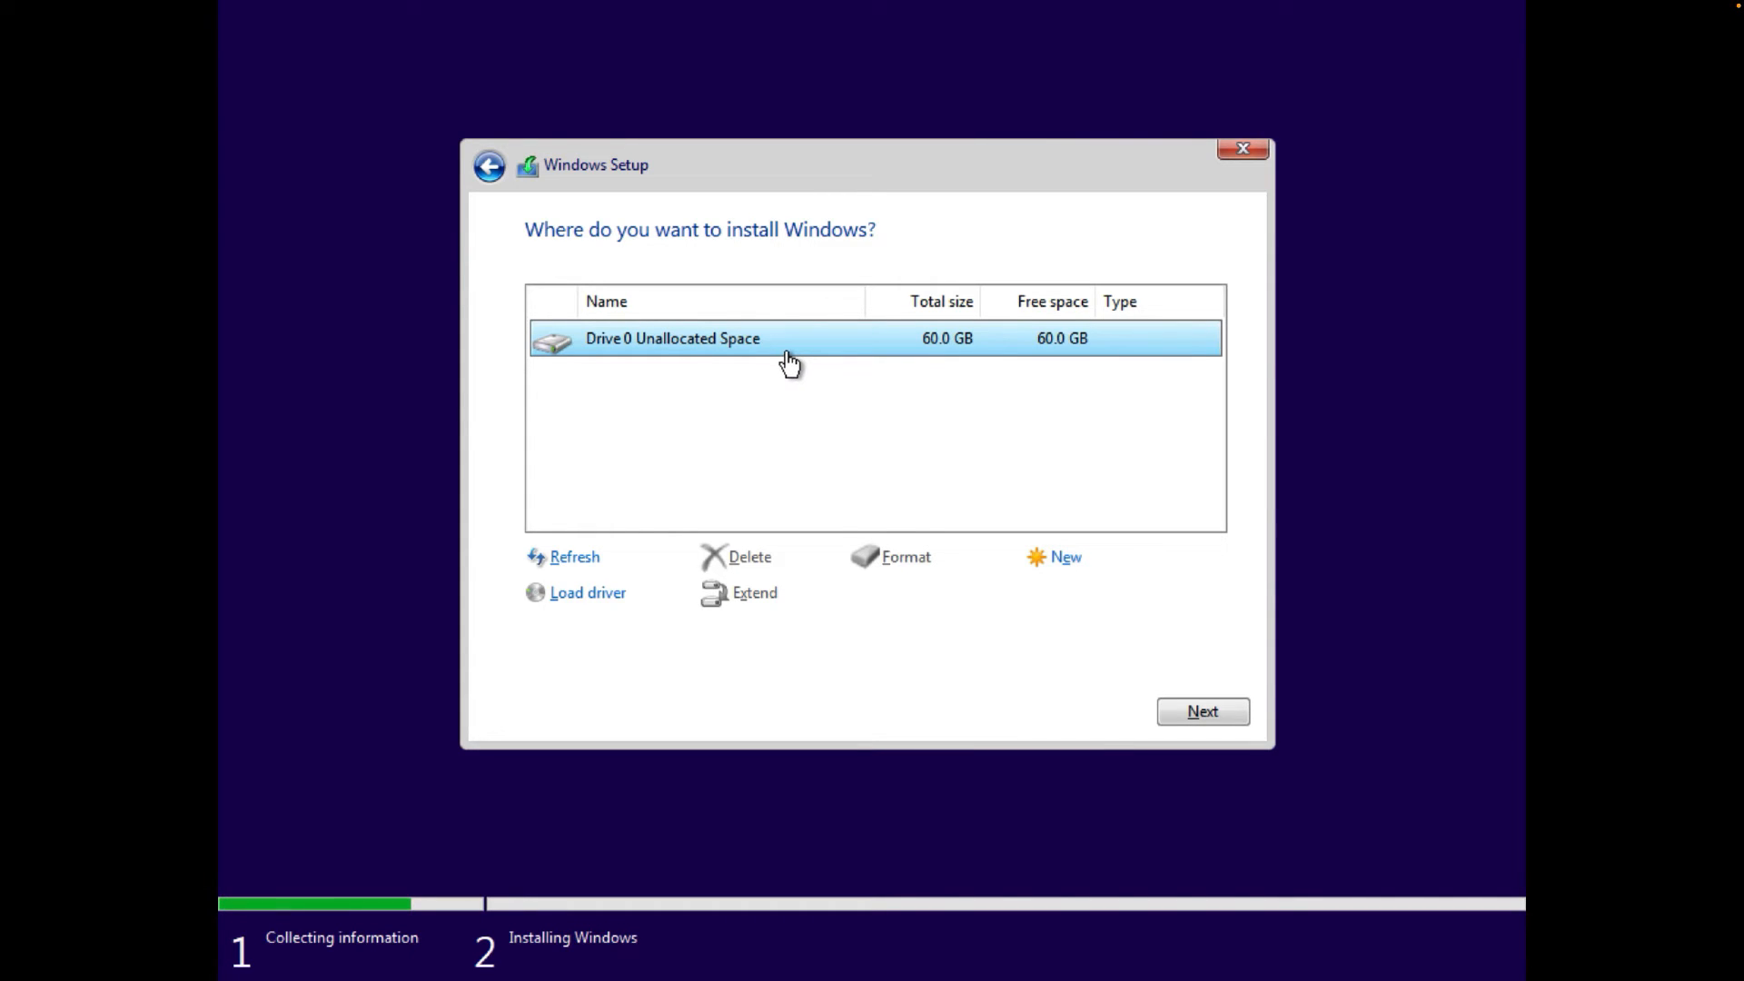
- Create a new 61440 MB partition on Drive 0, allowing additional system partitions
{"action": "left_click", "coordinate": [1044, 557]}
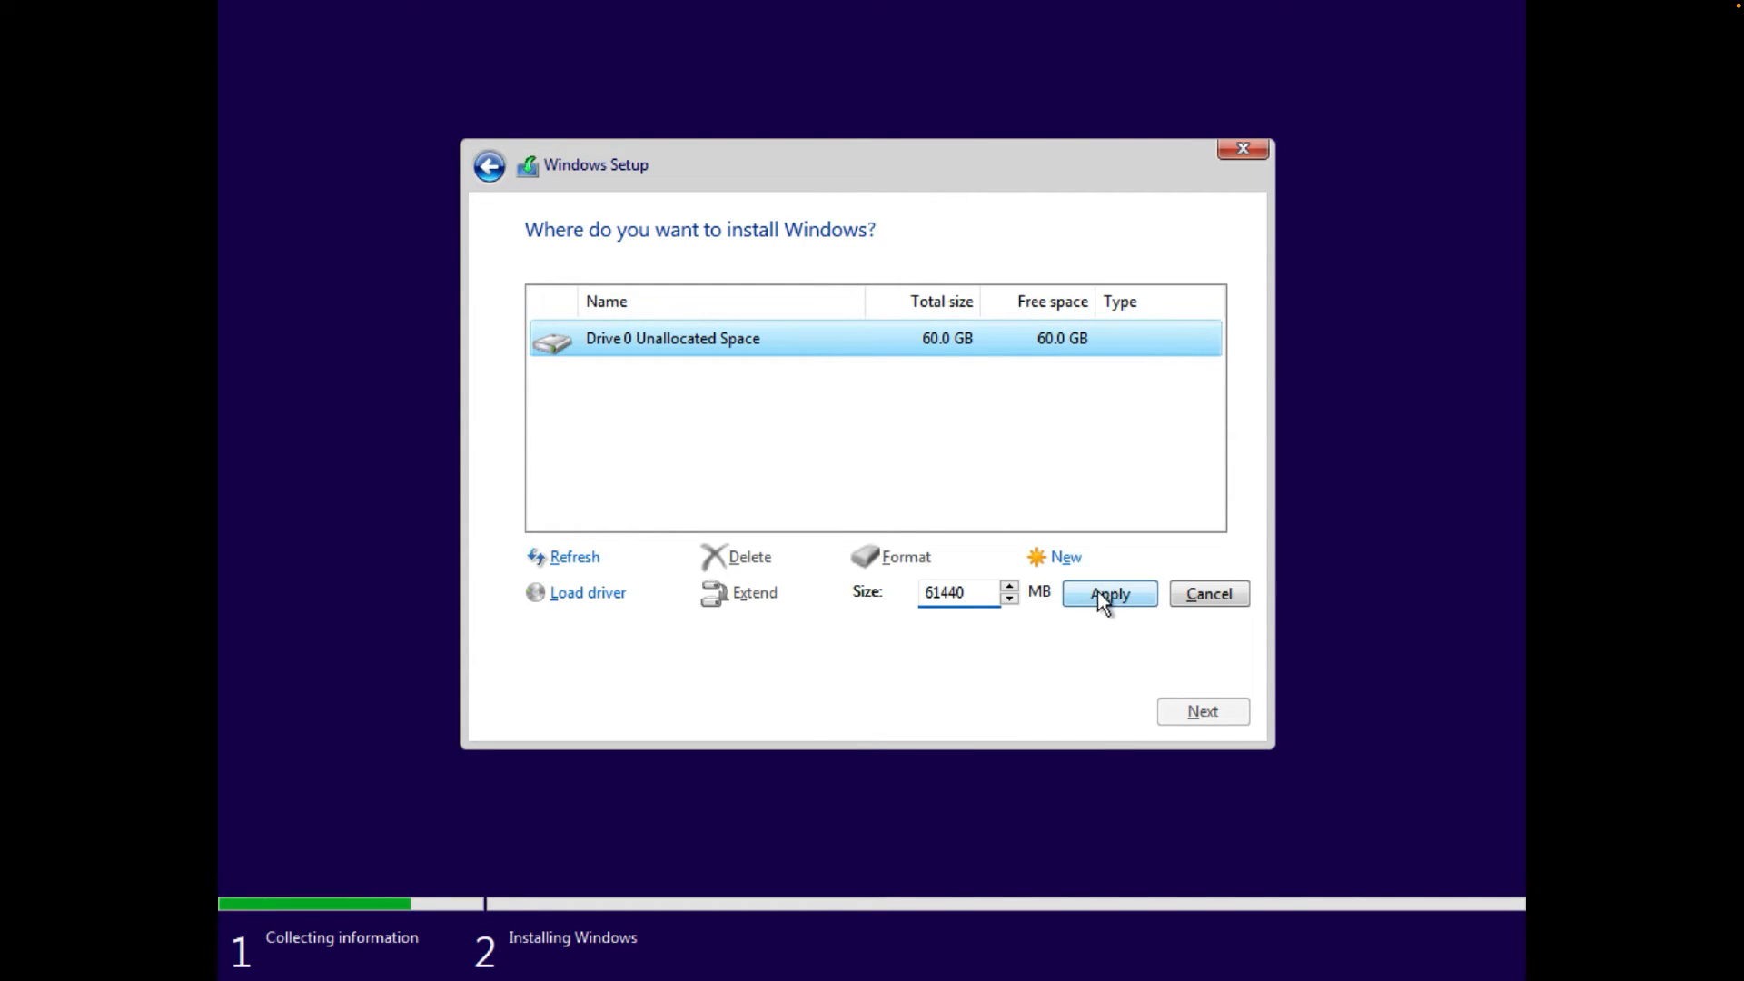
{"action": "left_click", "coordinate": [1107, 593]}
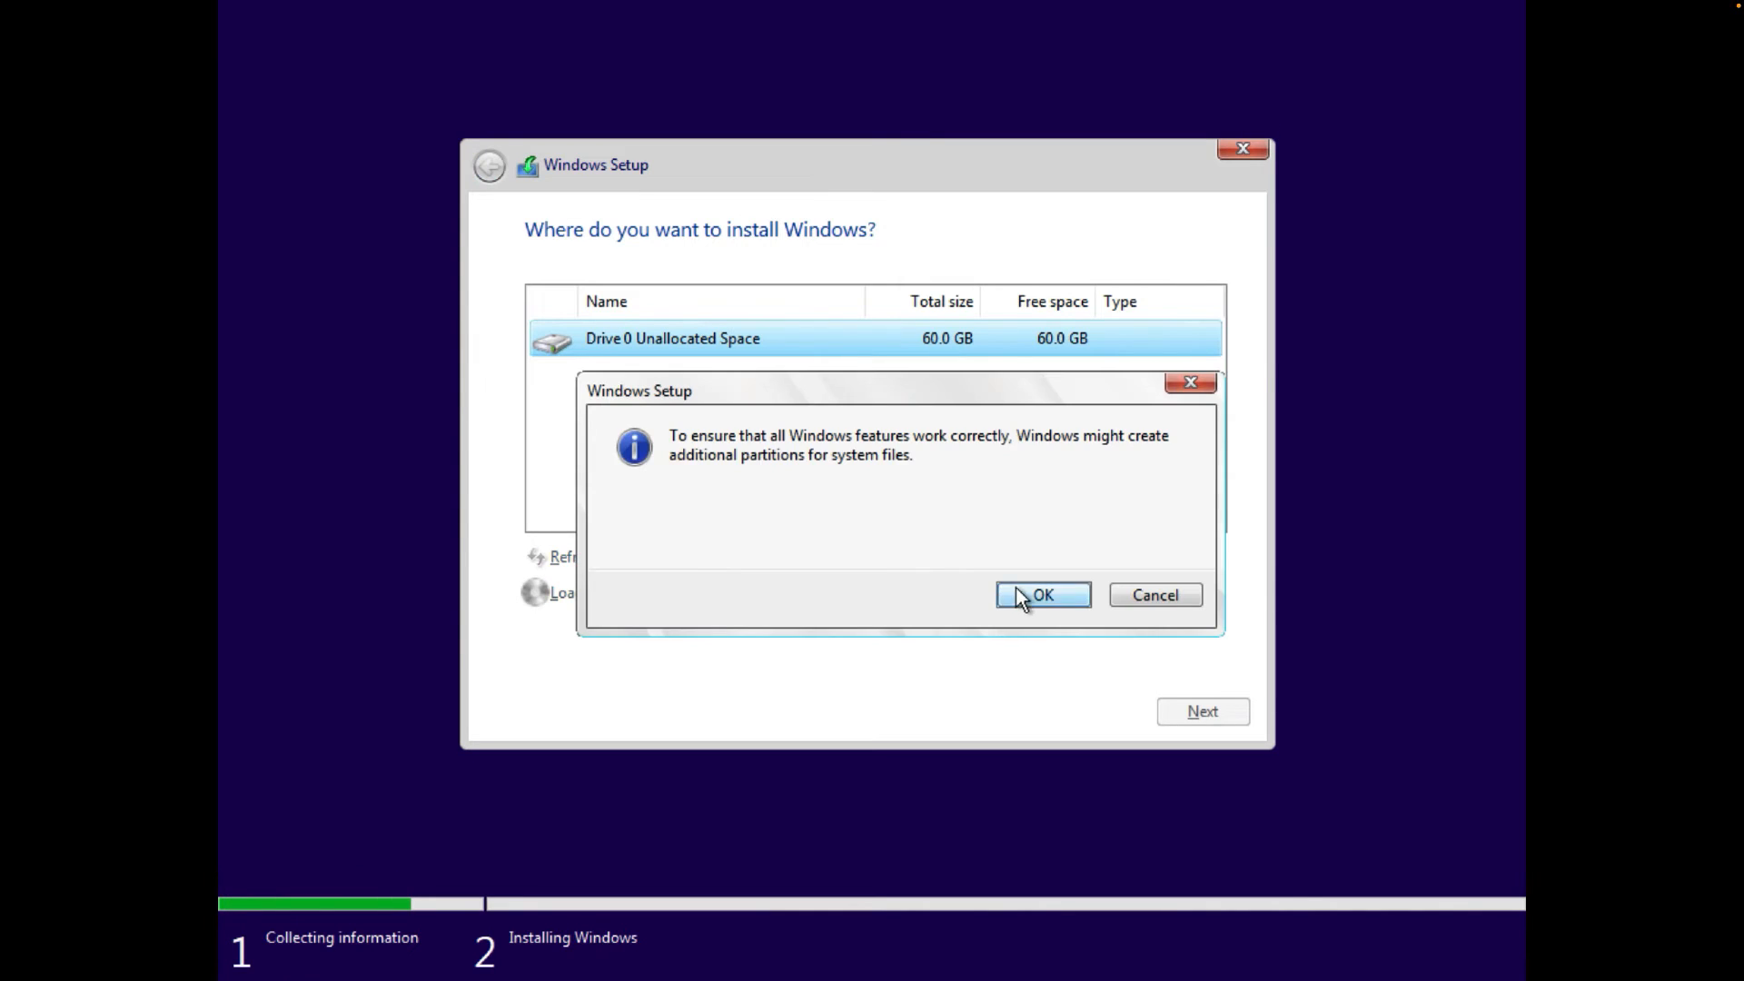
{"action": "left_click", "coordinate": [1021, 597]}
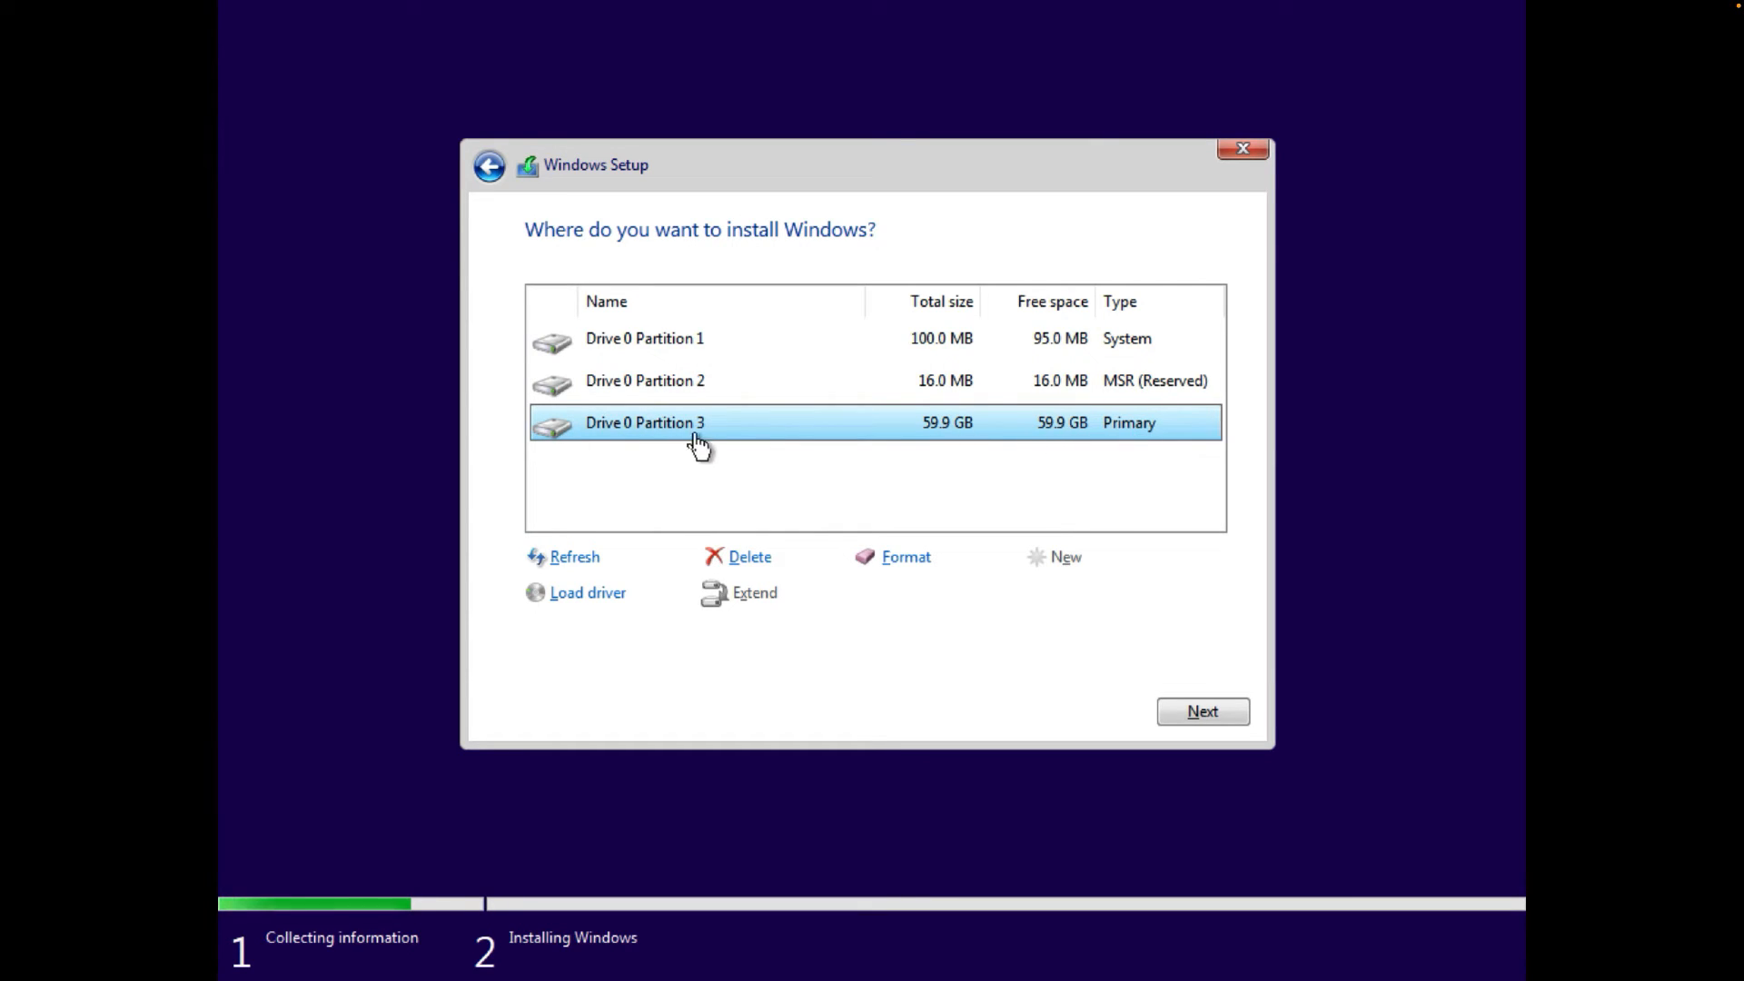
- Install Windows onto Drive 0 Partition 3, the 59.9 GB primary partition
{"action": "left_click", "coordinate": [1185, 700]}
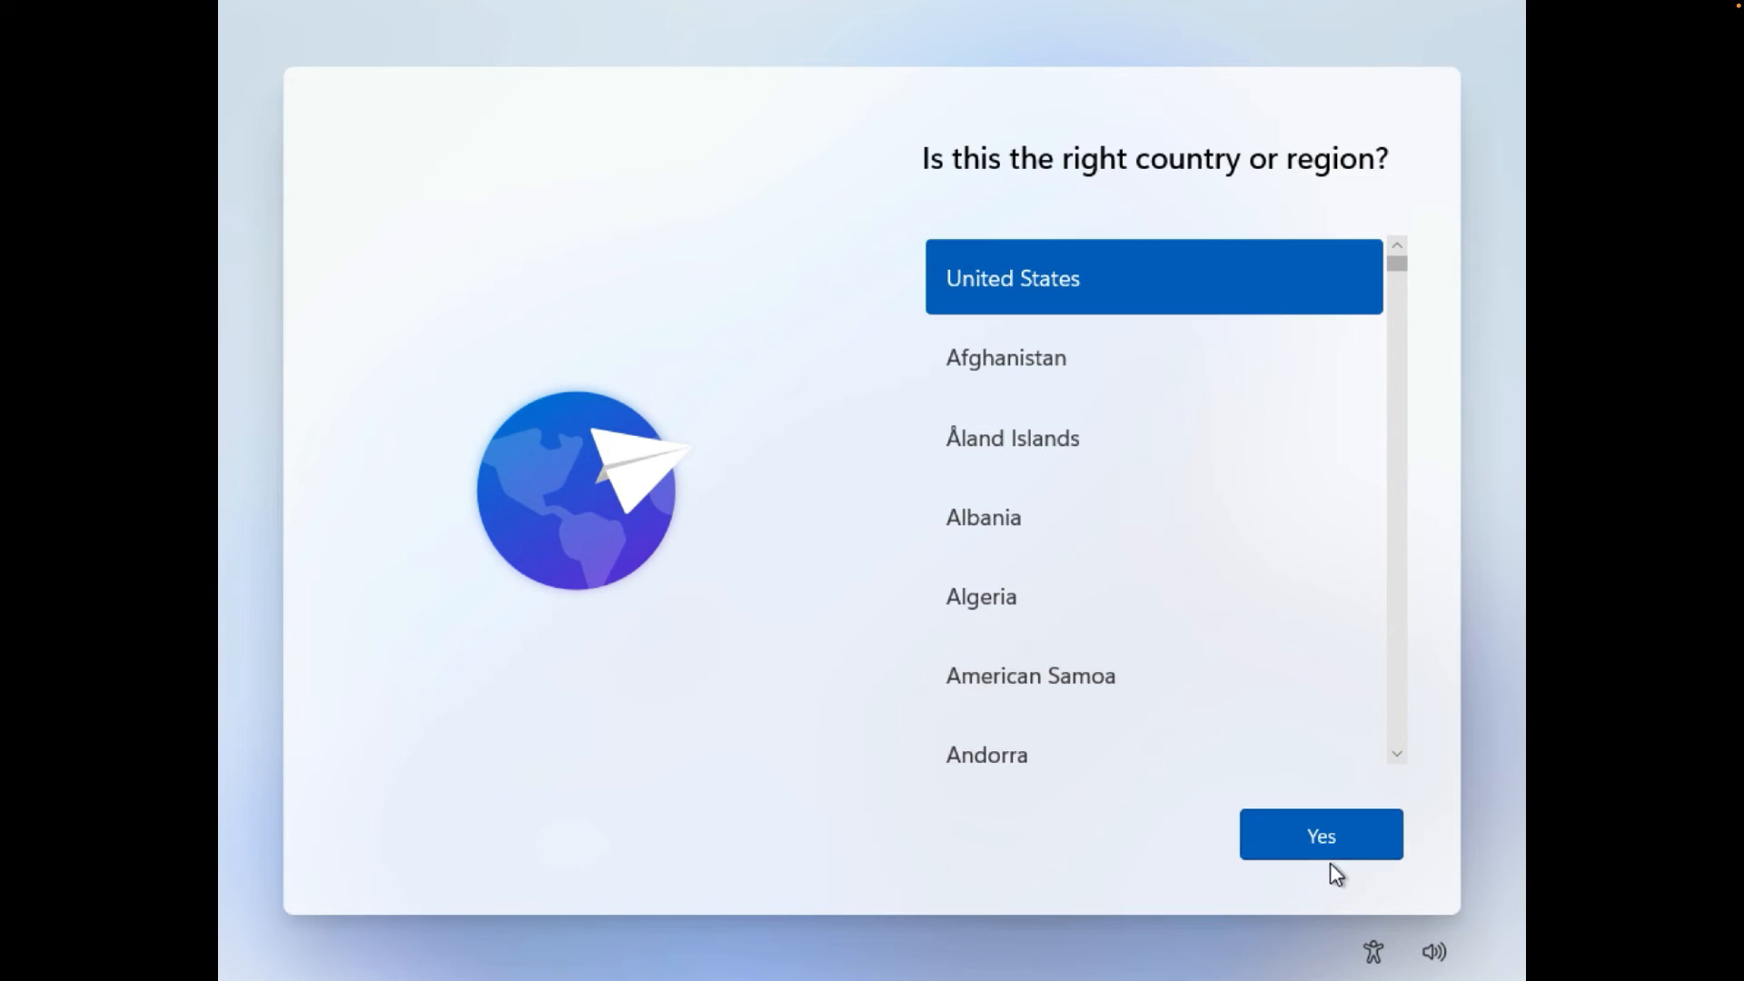
- Confirm United States and the US keyboard, skipping a second layout
{"action": "left_click", "coordinate": [1339, 831]}
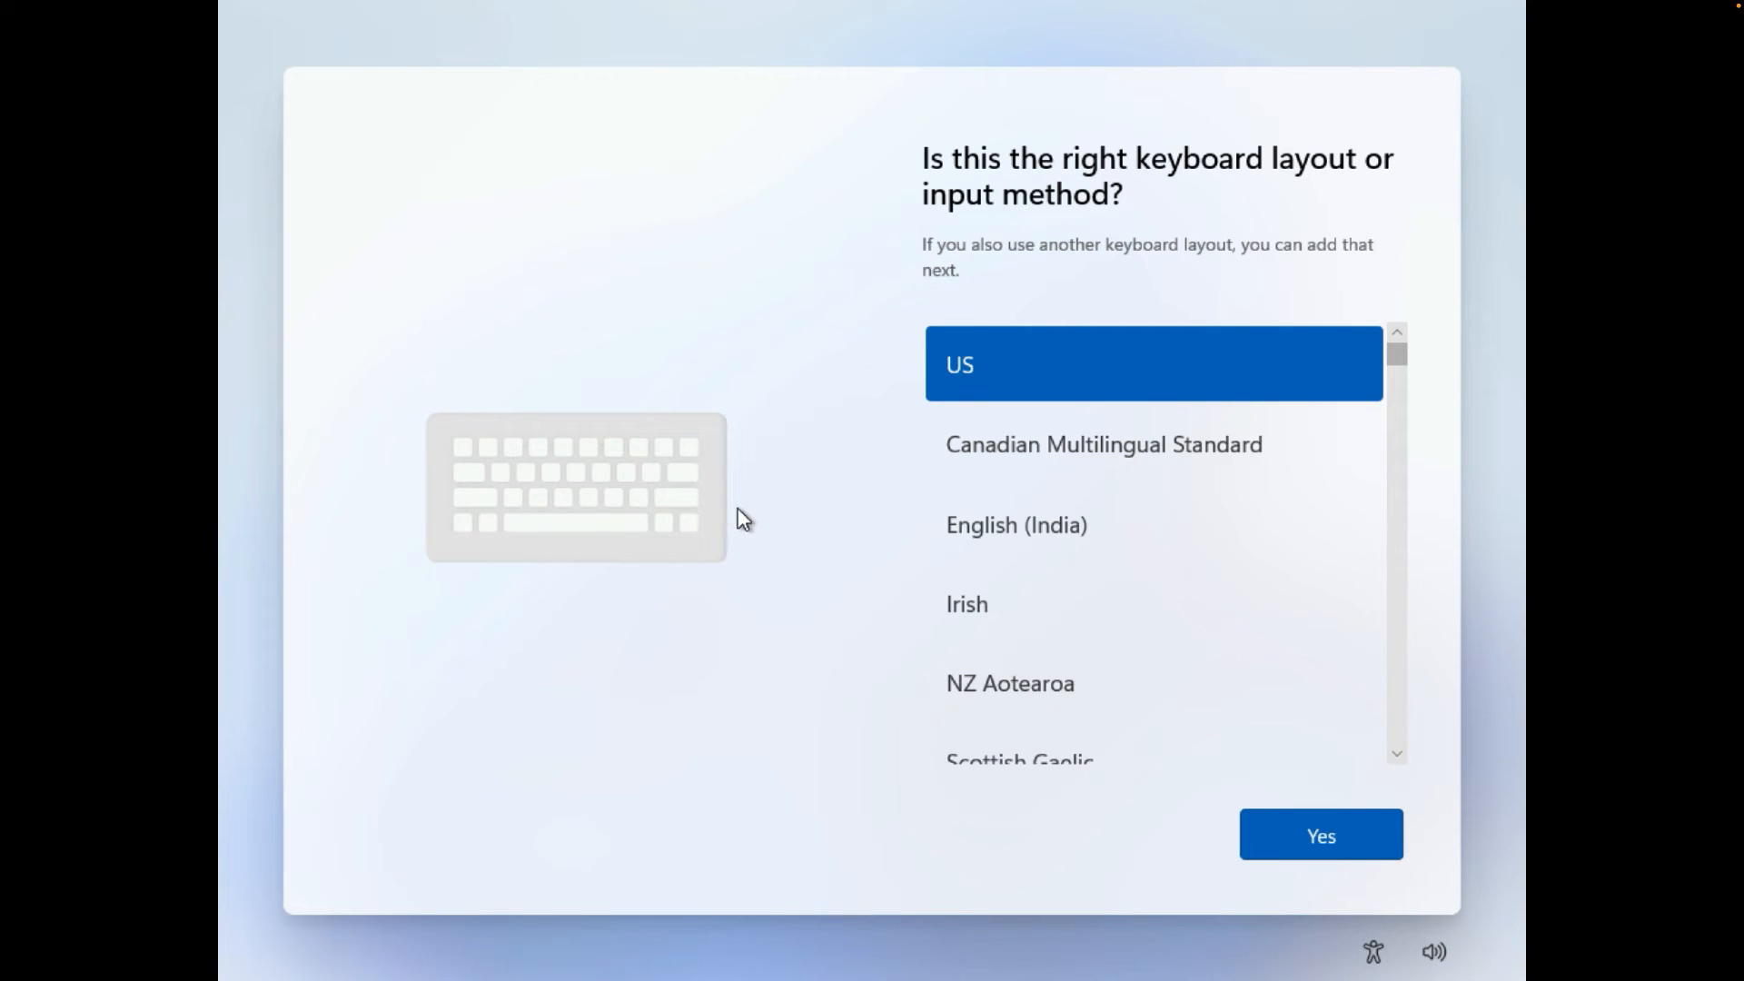
{"action": "left_click", "coordinate": [1326, 843]}
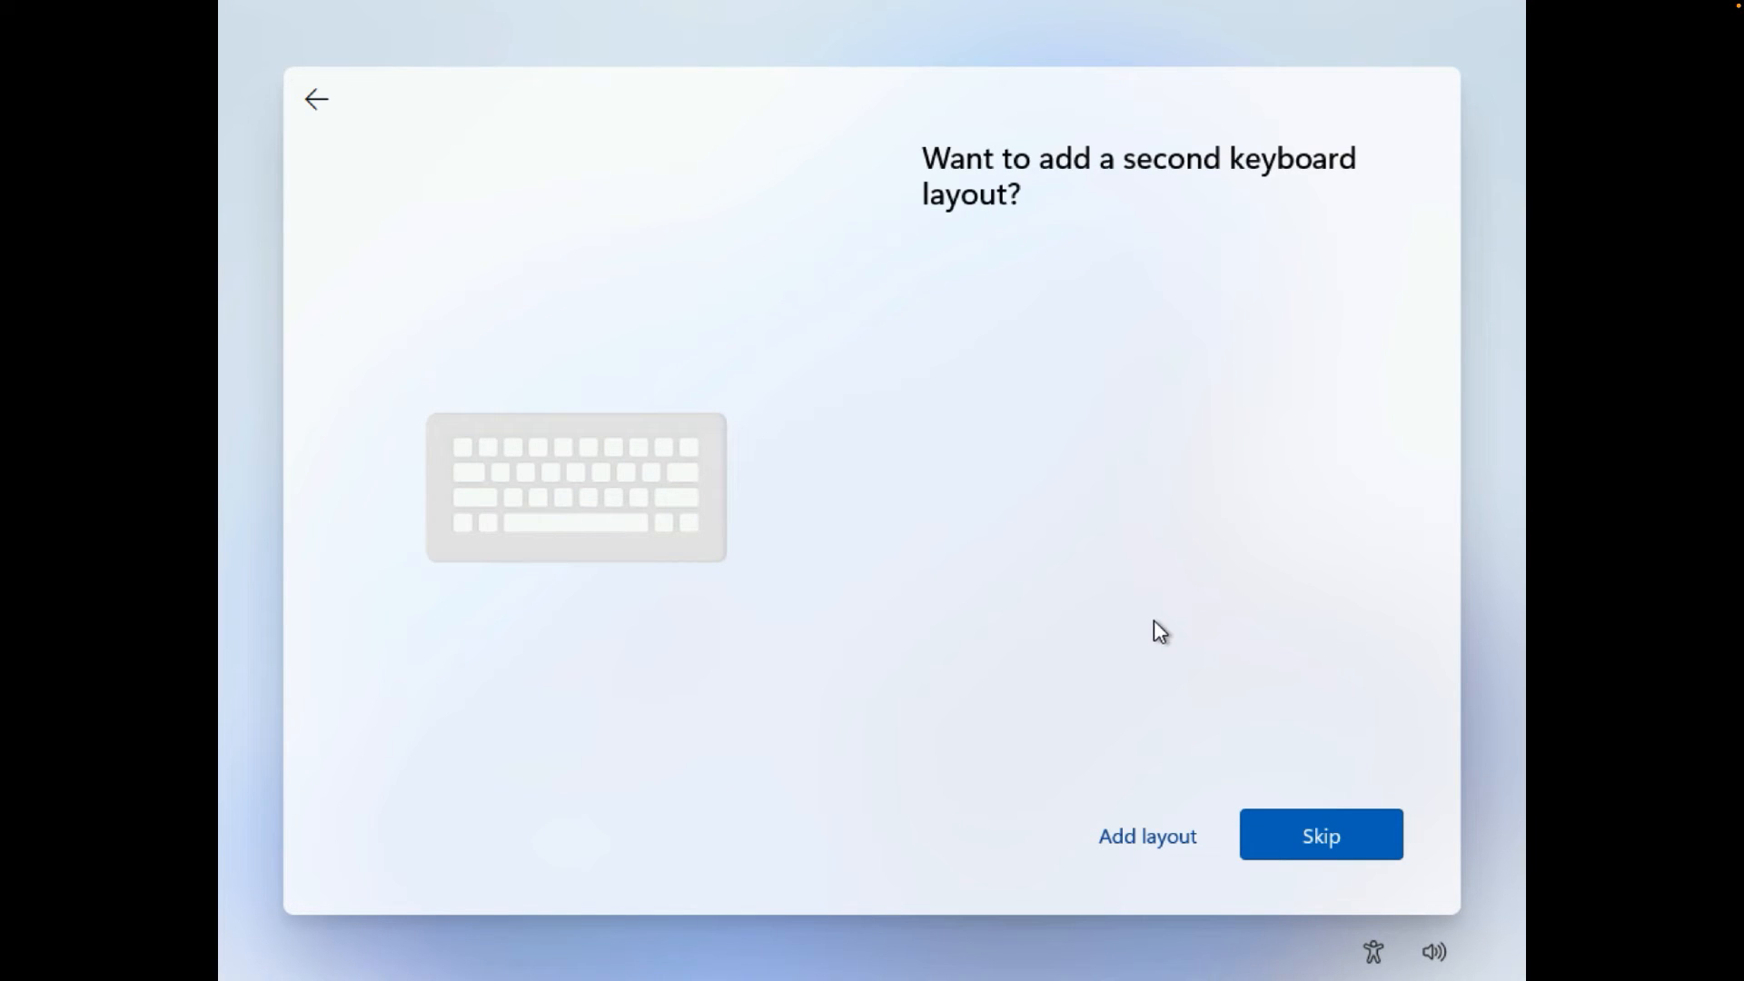
{"action": "left_click", "coordinate": [1321, 843]}
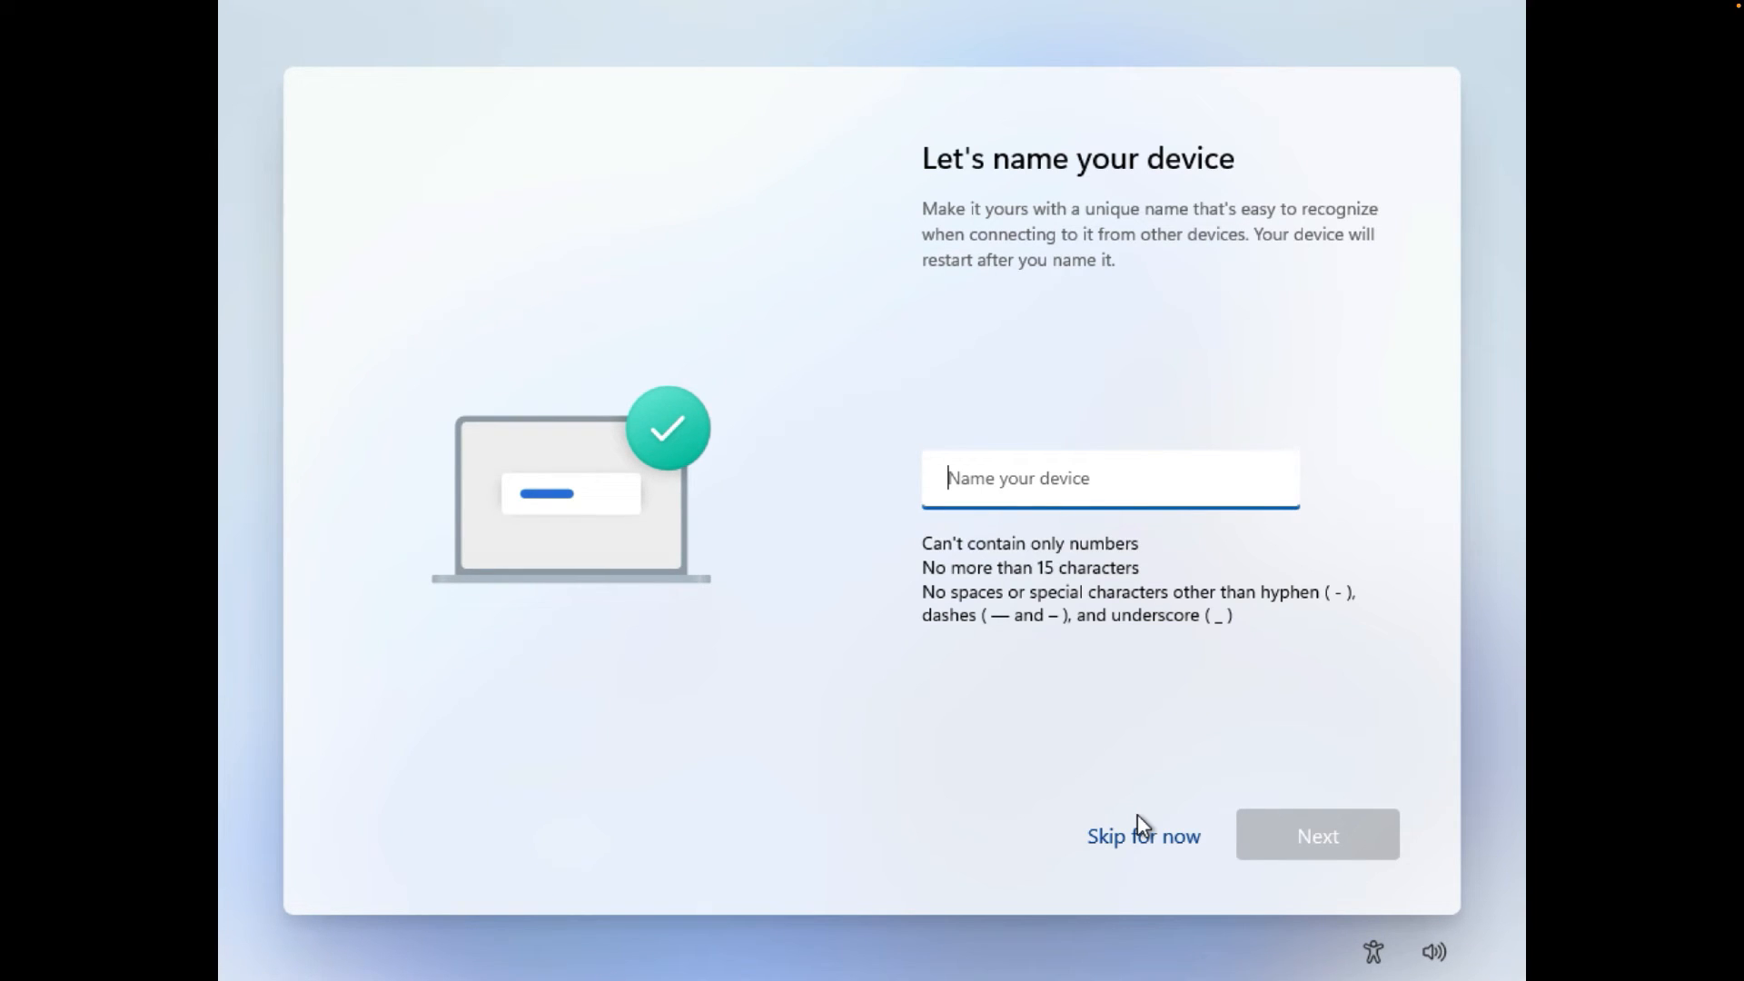
- Name the device 'Livezen' and continue
{"action": "type", "text": "Livezenm"}
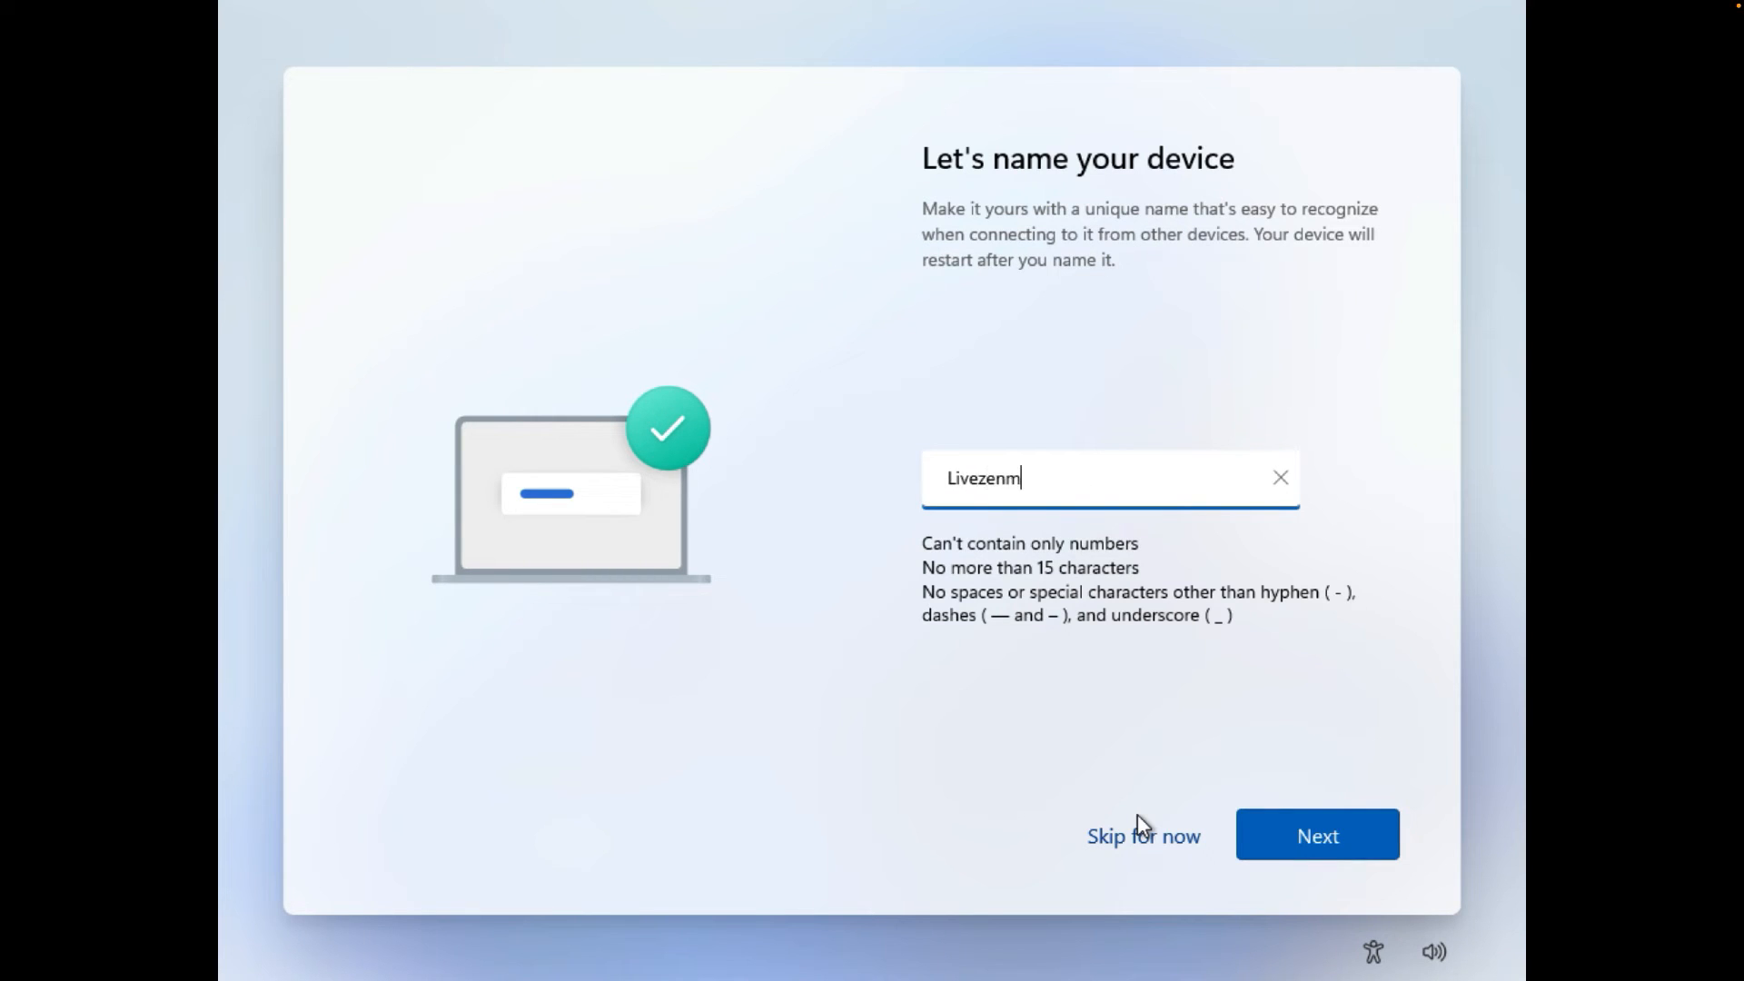
{"action": "key", "text": "BackSpace"}
{"action": "left_click", "coordinate": [1328, 839]}
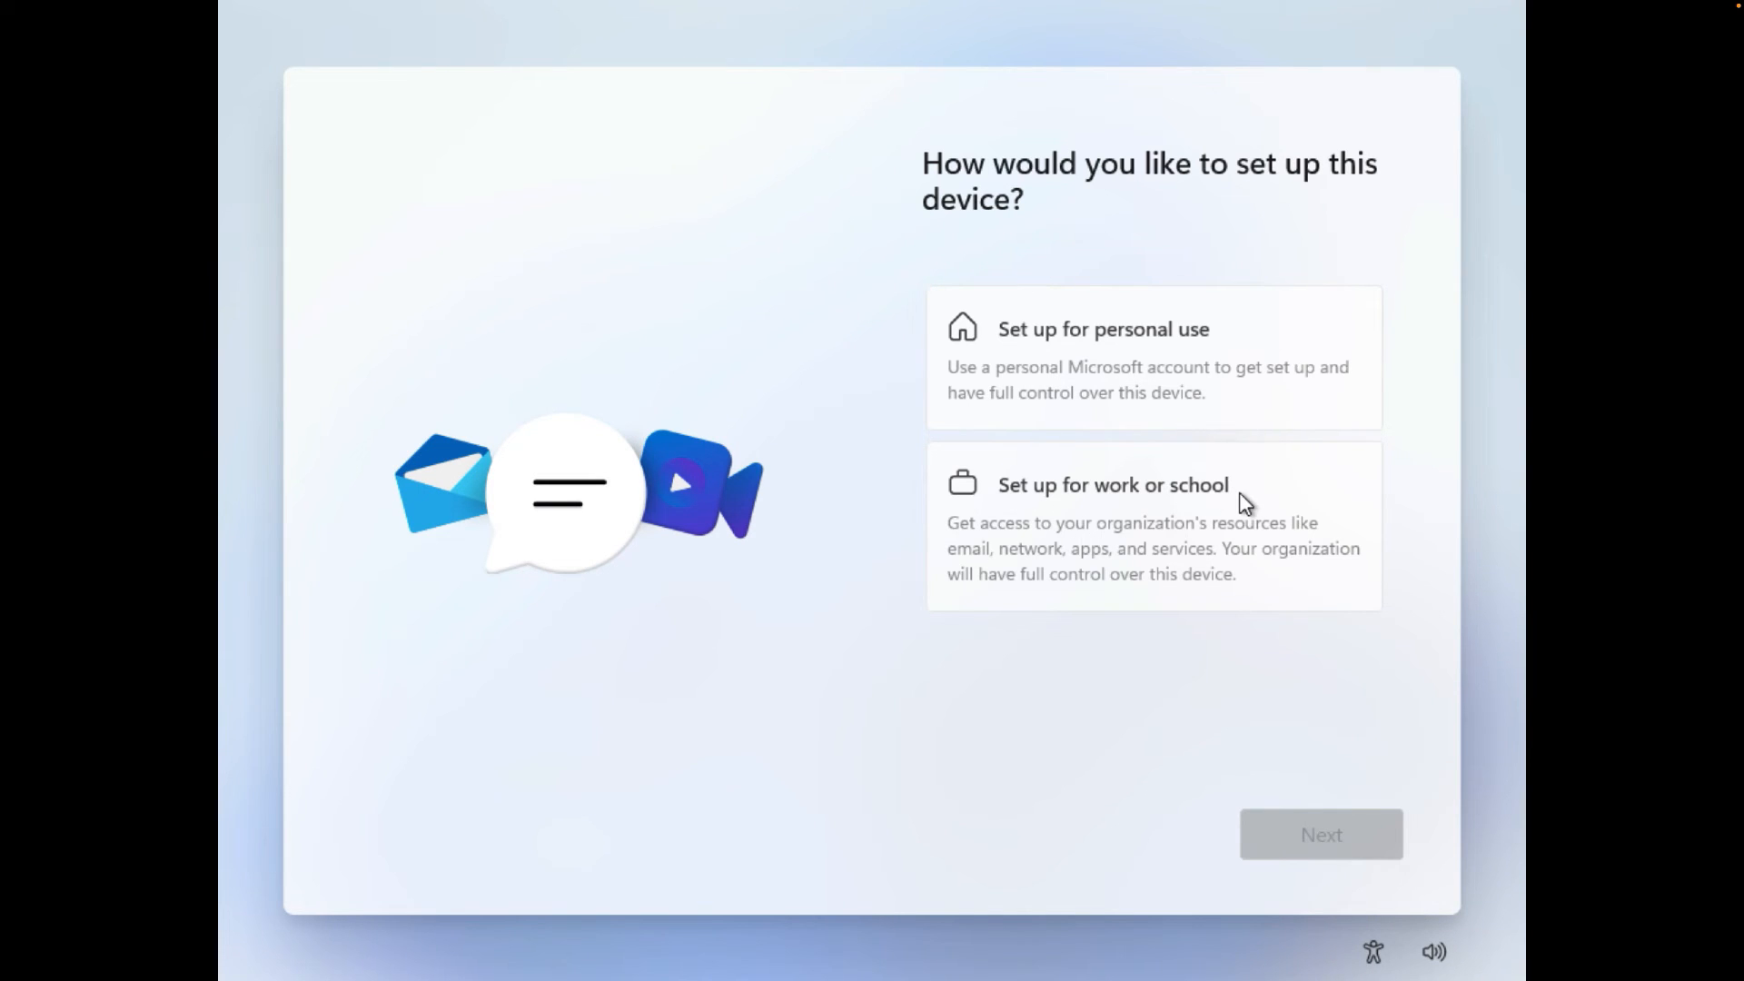
- Set up the device for personal use and start Microsoft account sign-in
{"action": "left_click", "coordinate": [1060, 332]}
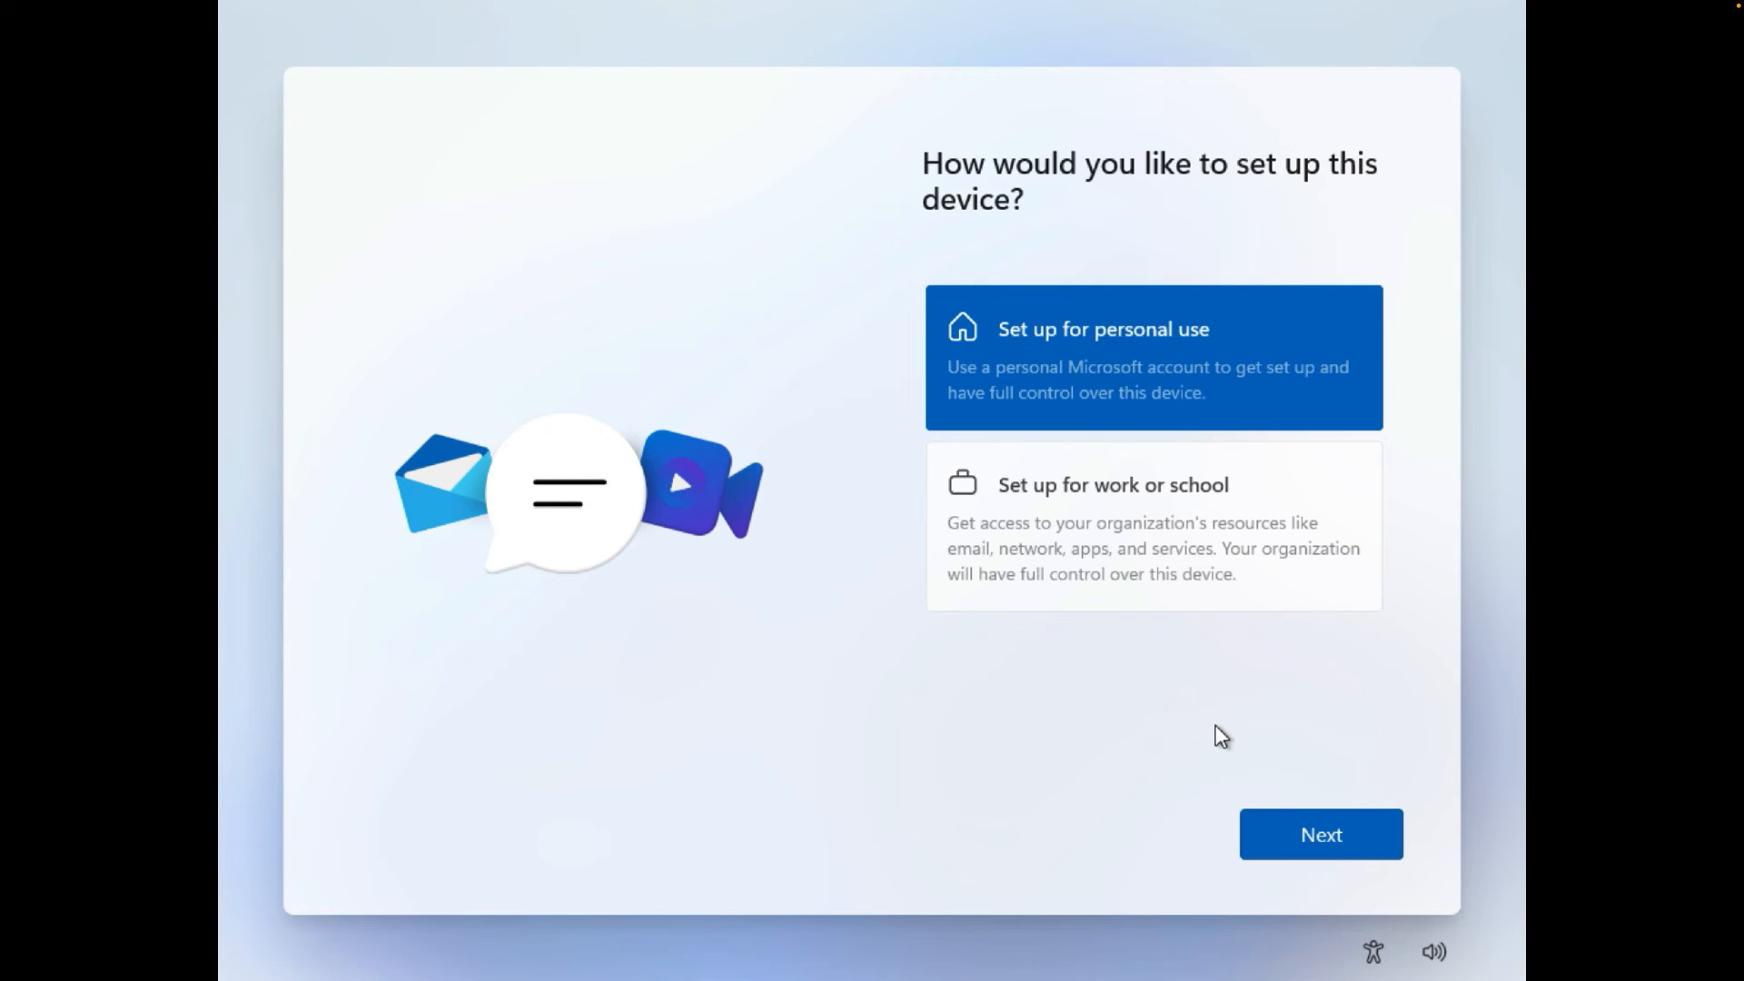
{"action": "left_click", "coordinate": [1321, 836]}
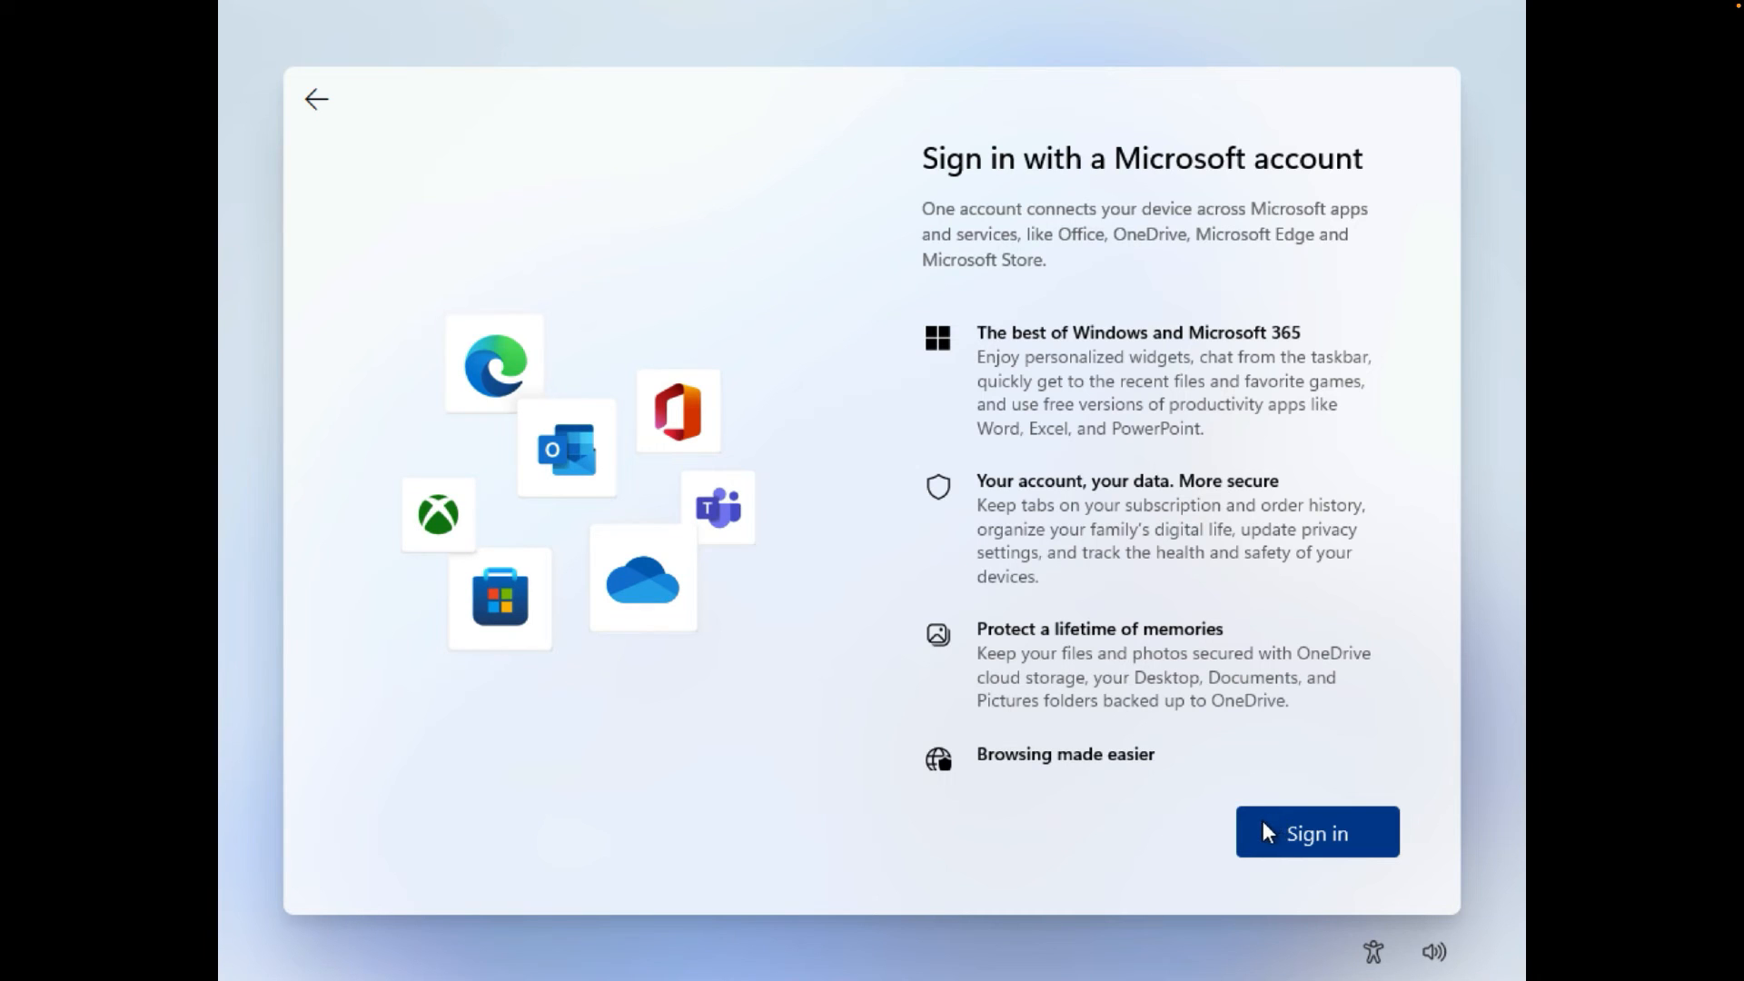
{"action": "left_click", "coordinate": [1275, 828]}
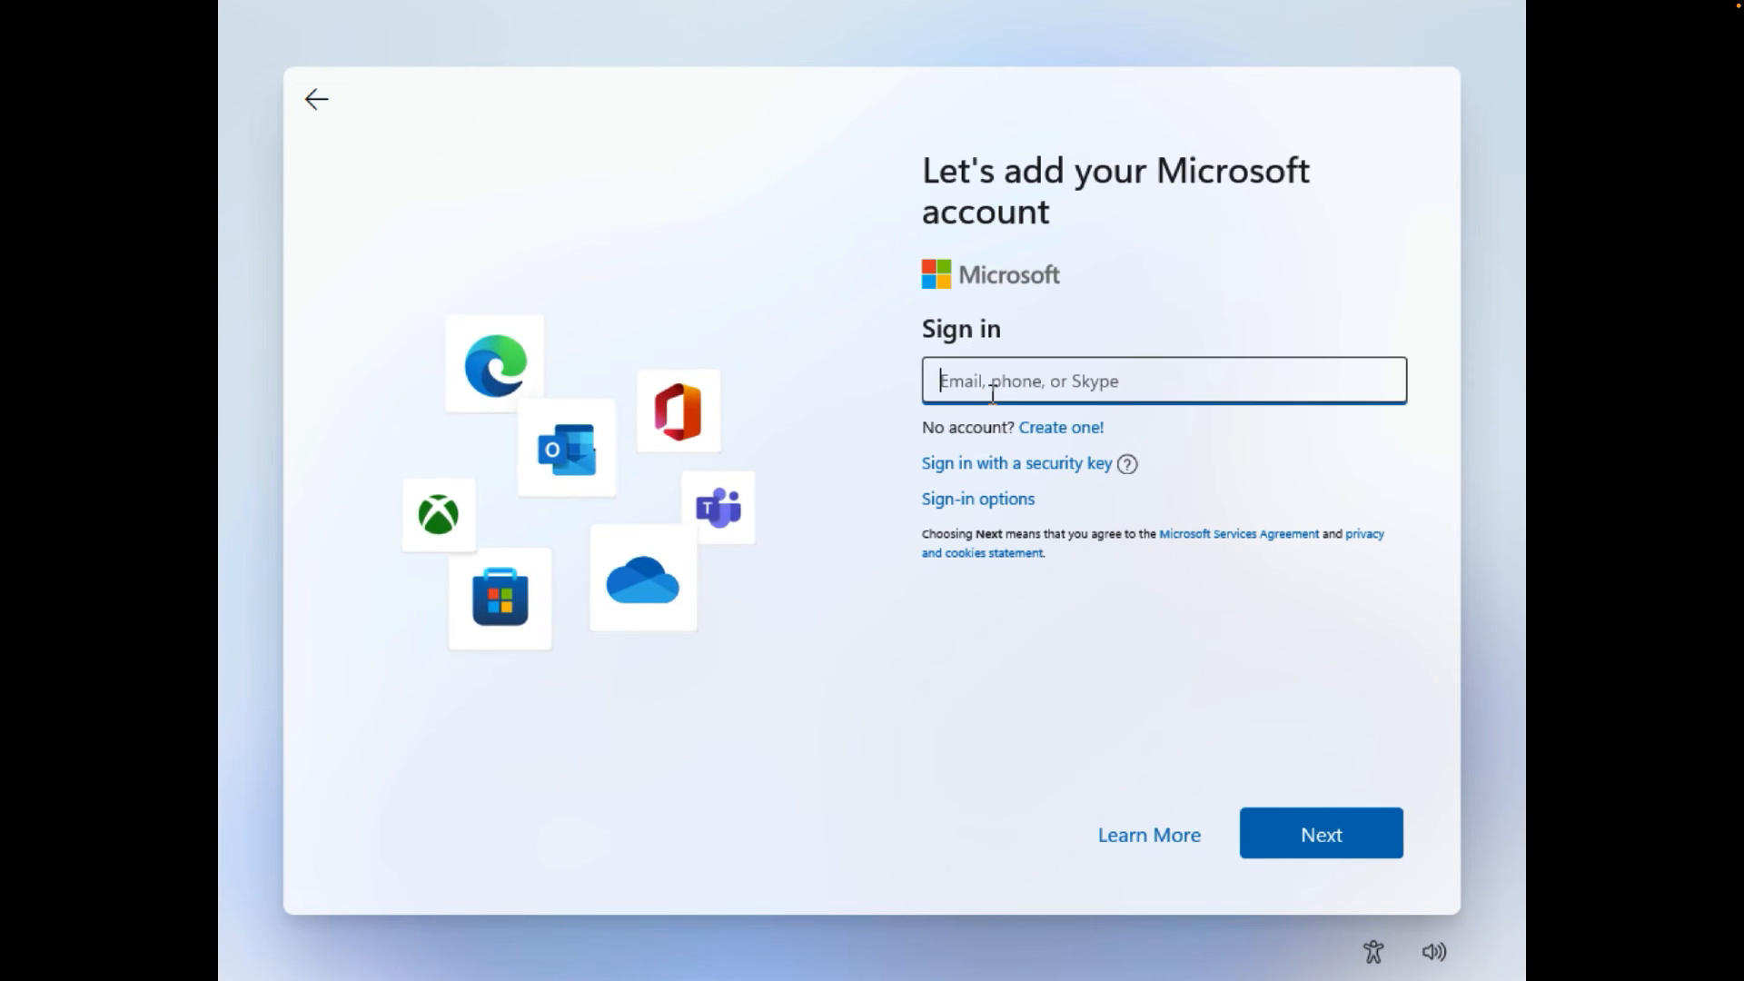
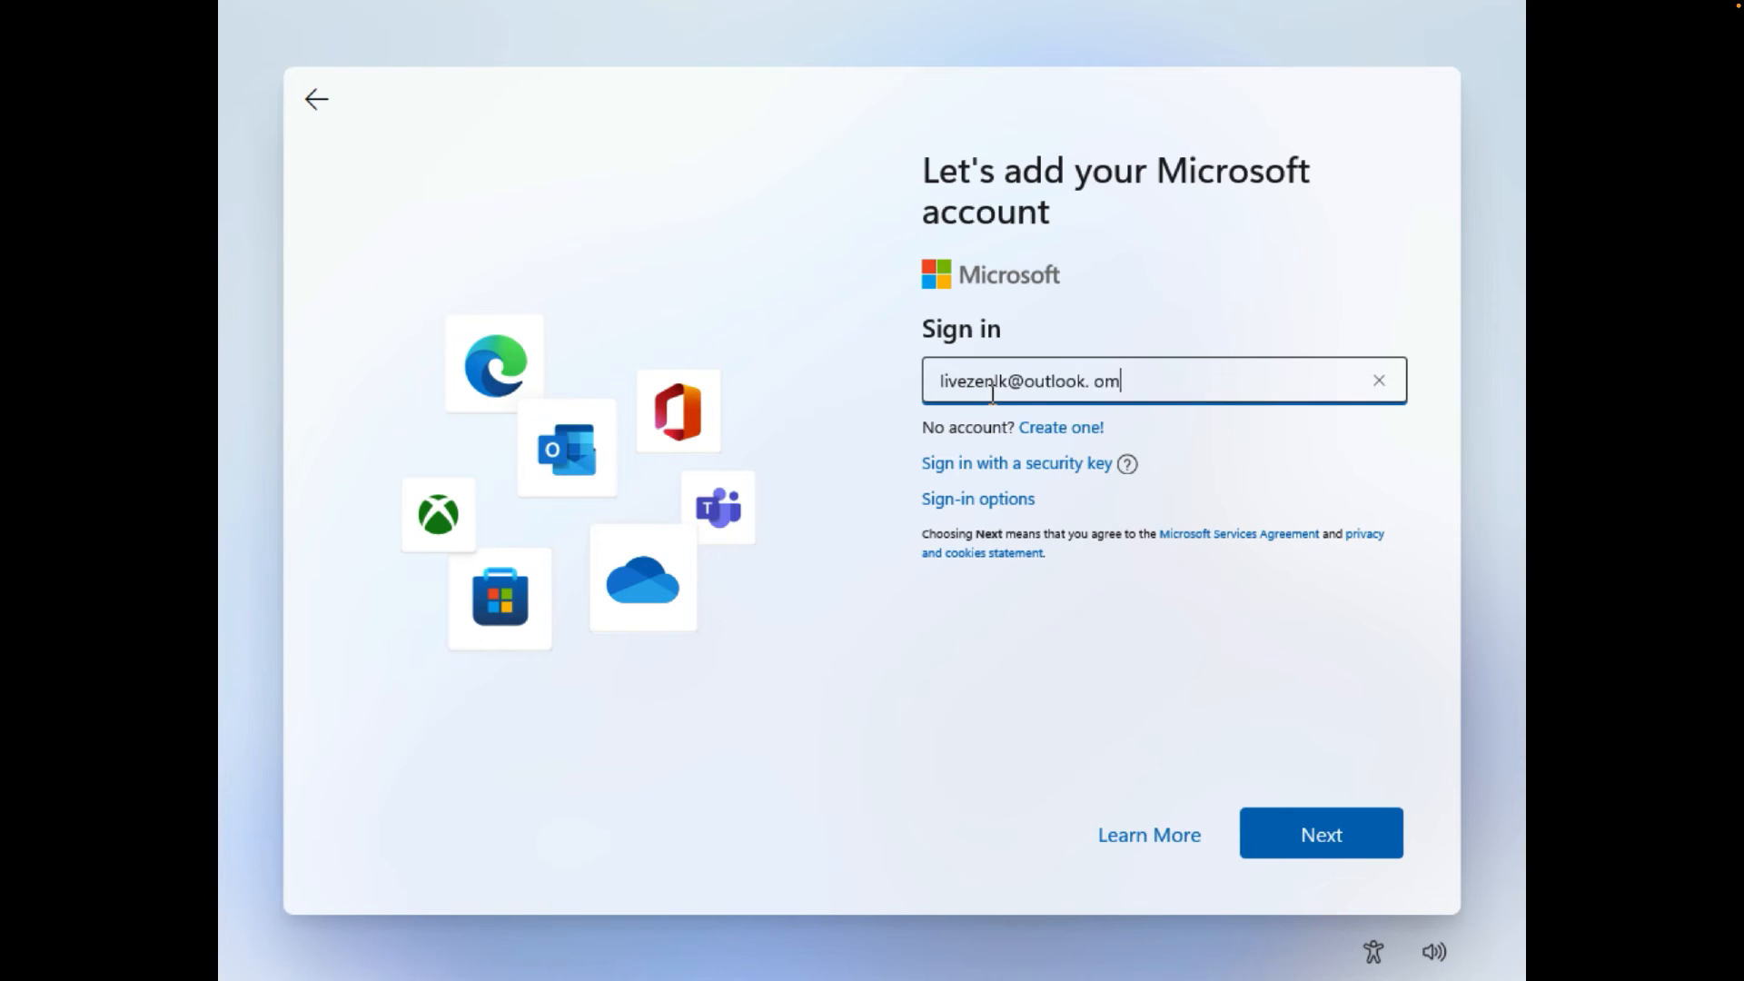
- Sign in by entering the Microsoft account e-mail and then the account password
{"action": "key", "text": "Return"}
{"action": "type", "text": "************"}
{"action": "key", "text": "Return"}
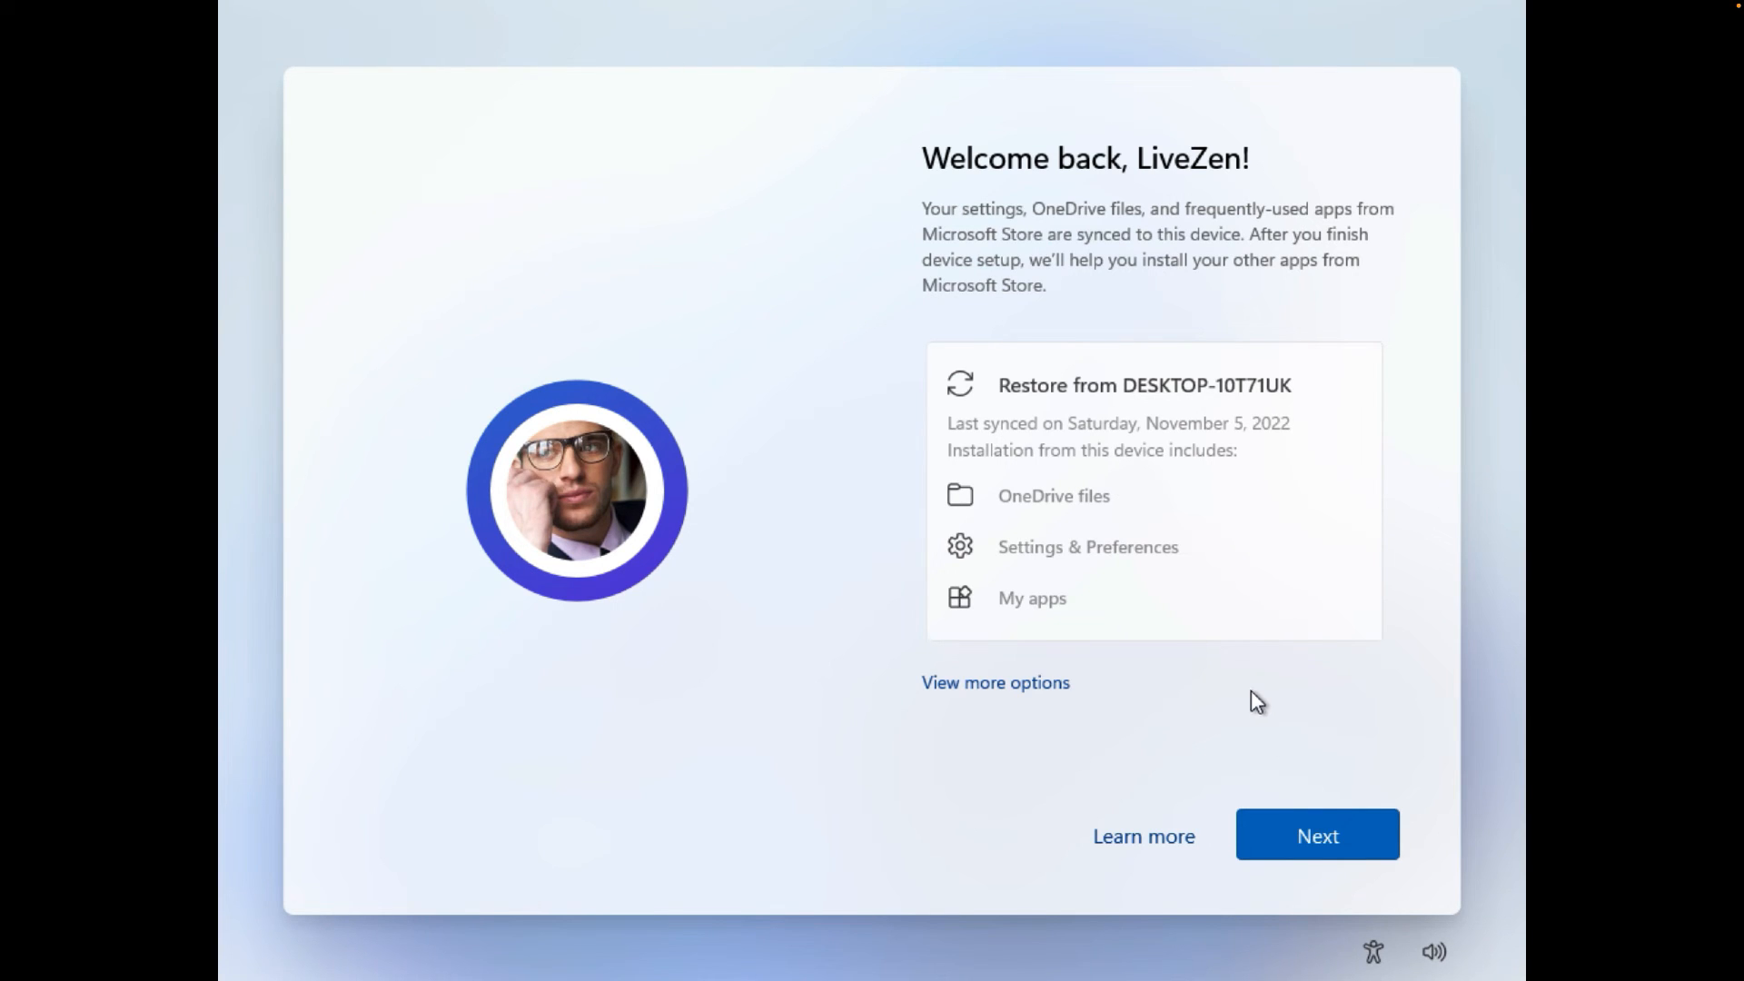
- Choose to set up the laptop as a new device rather than restoring an old PC
{"action": "left_click", "coordinate": [994, 685]}
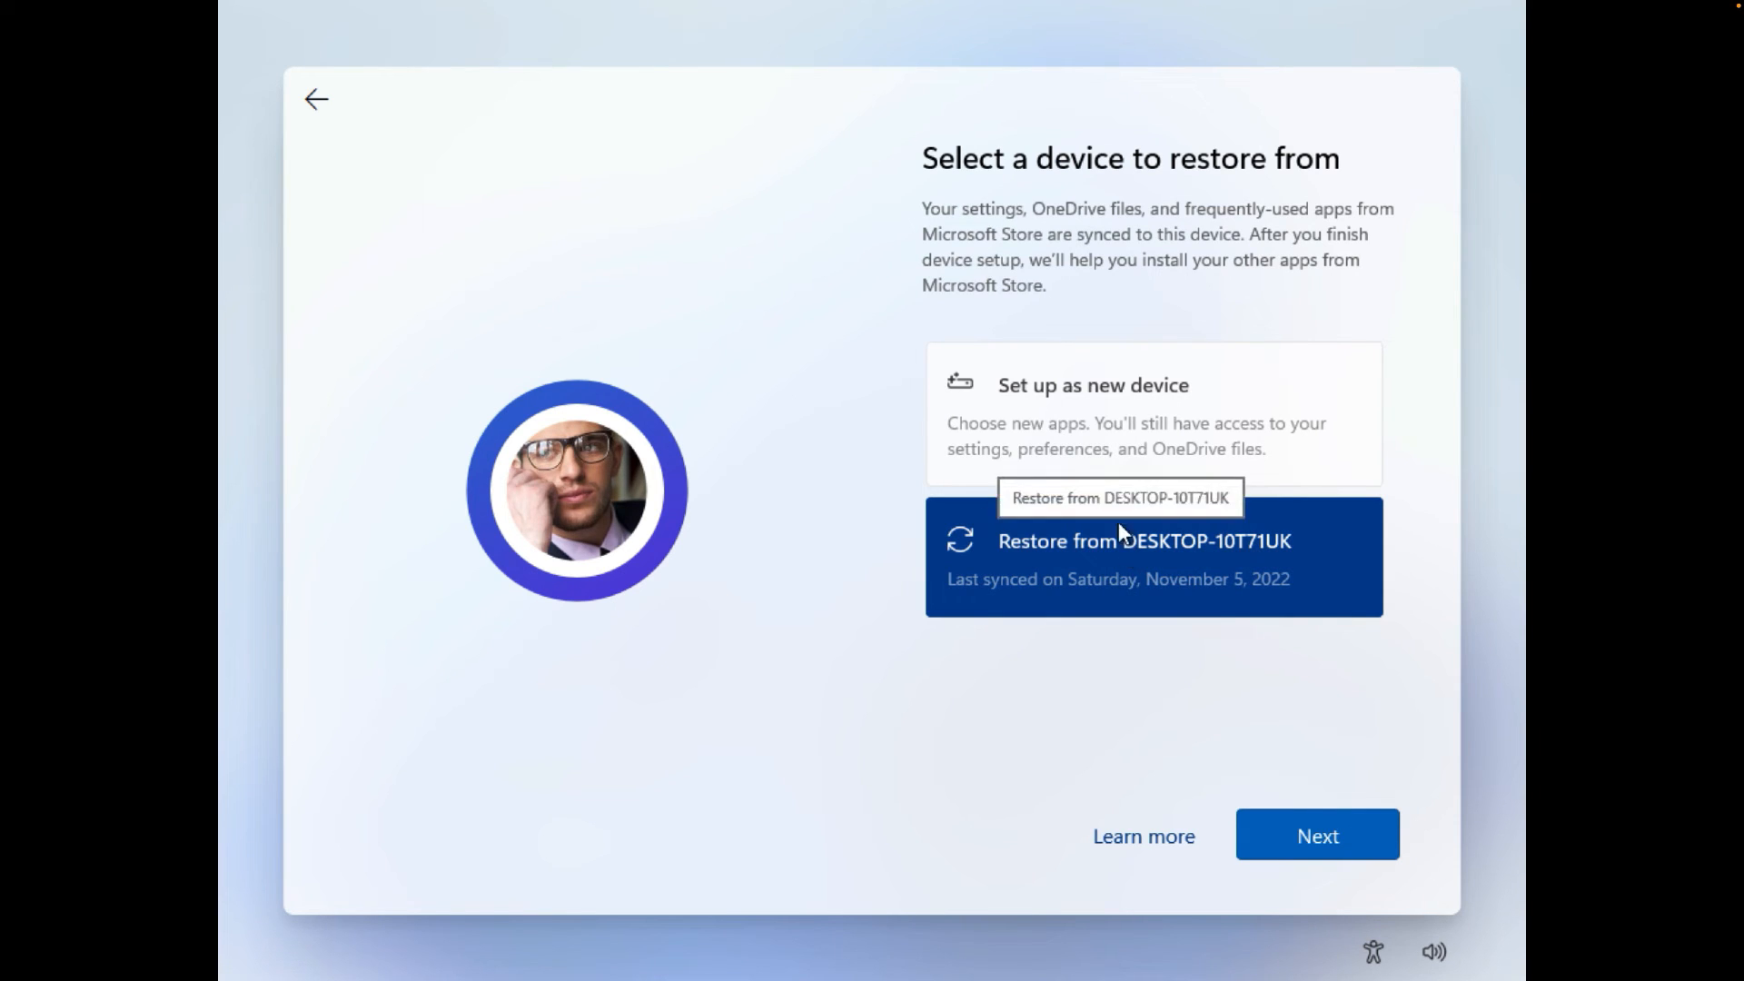
{"action": "left_click", "coordinate": [1076, 405]}
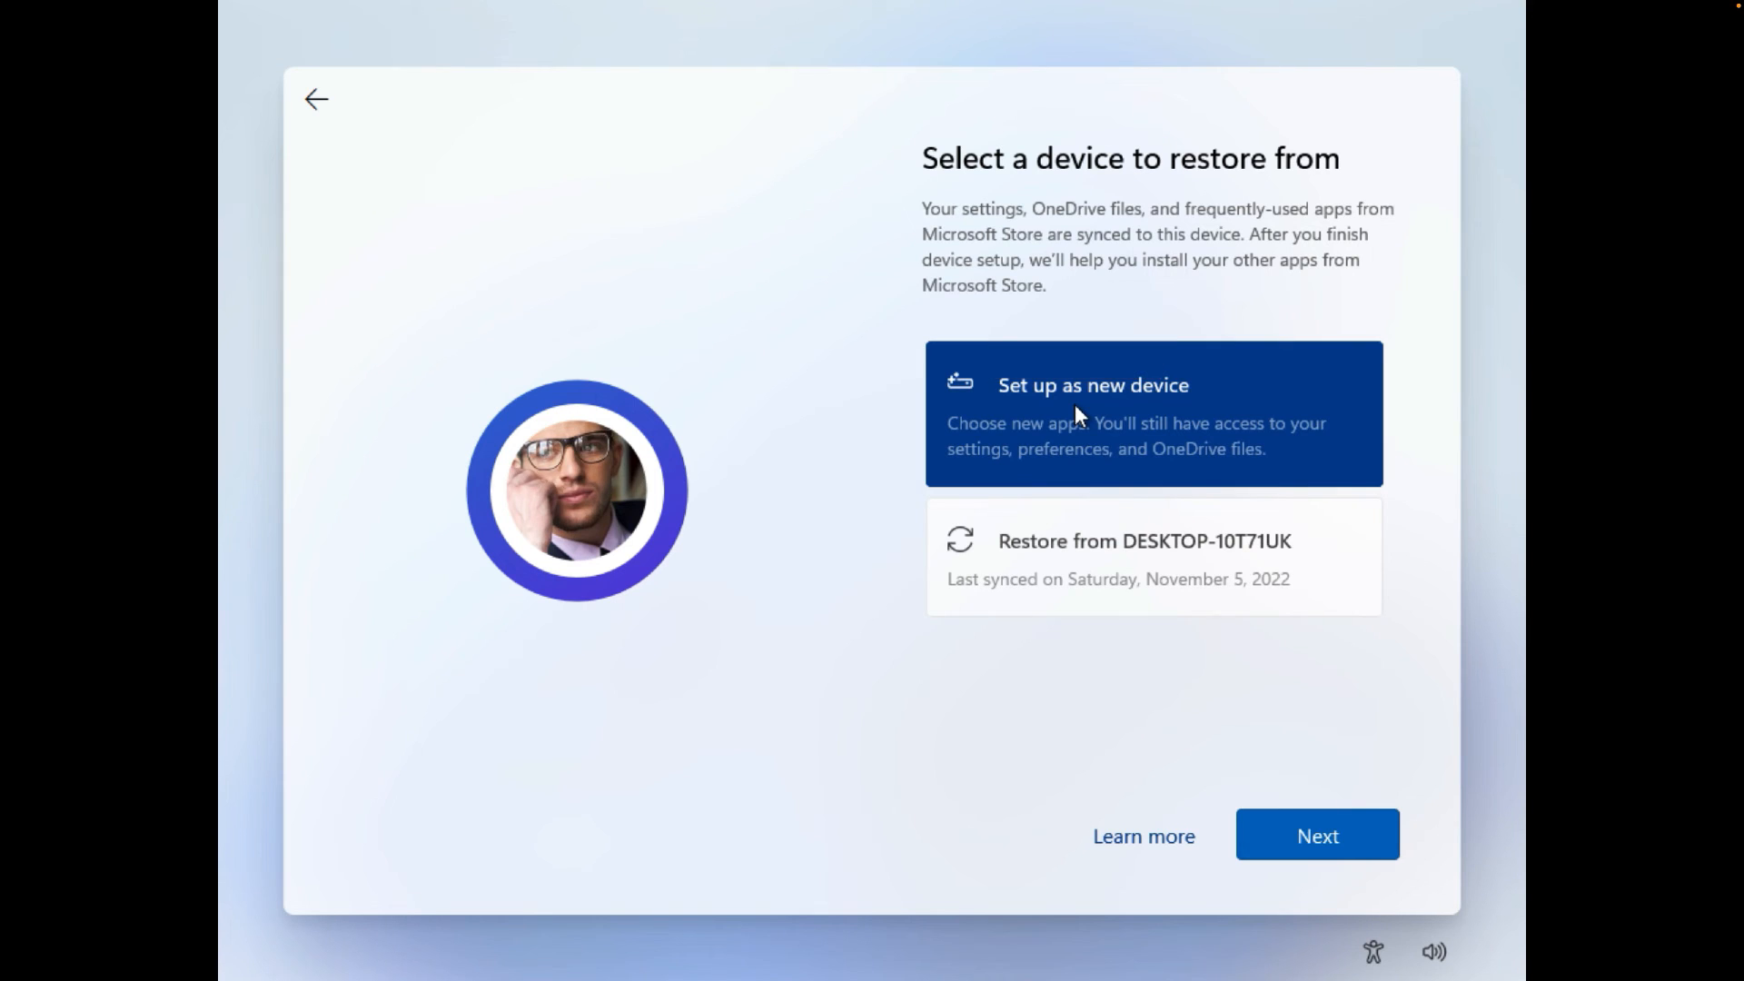
{"action": "left_click", "coordinate": [1287, 813]}
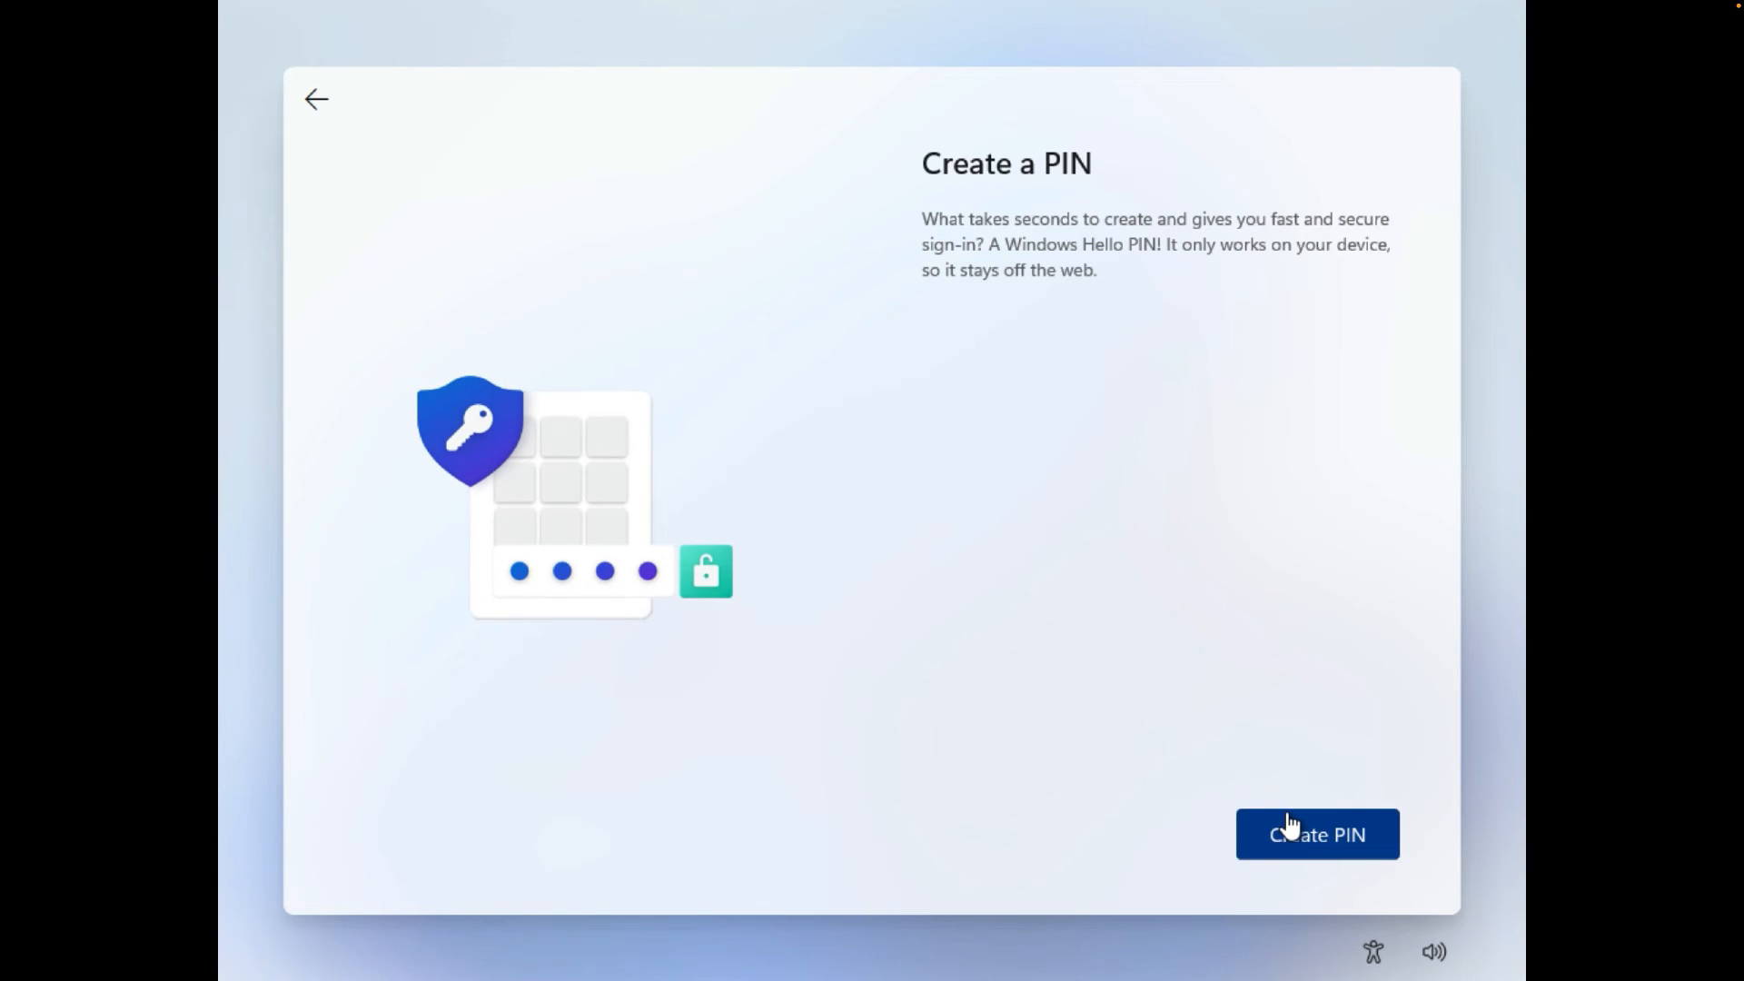
- Create a Windows Hello PIN and confirm it
{"action": "left_click", "coordinate": [1281, 838]}
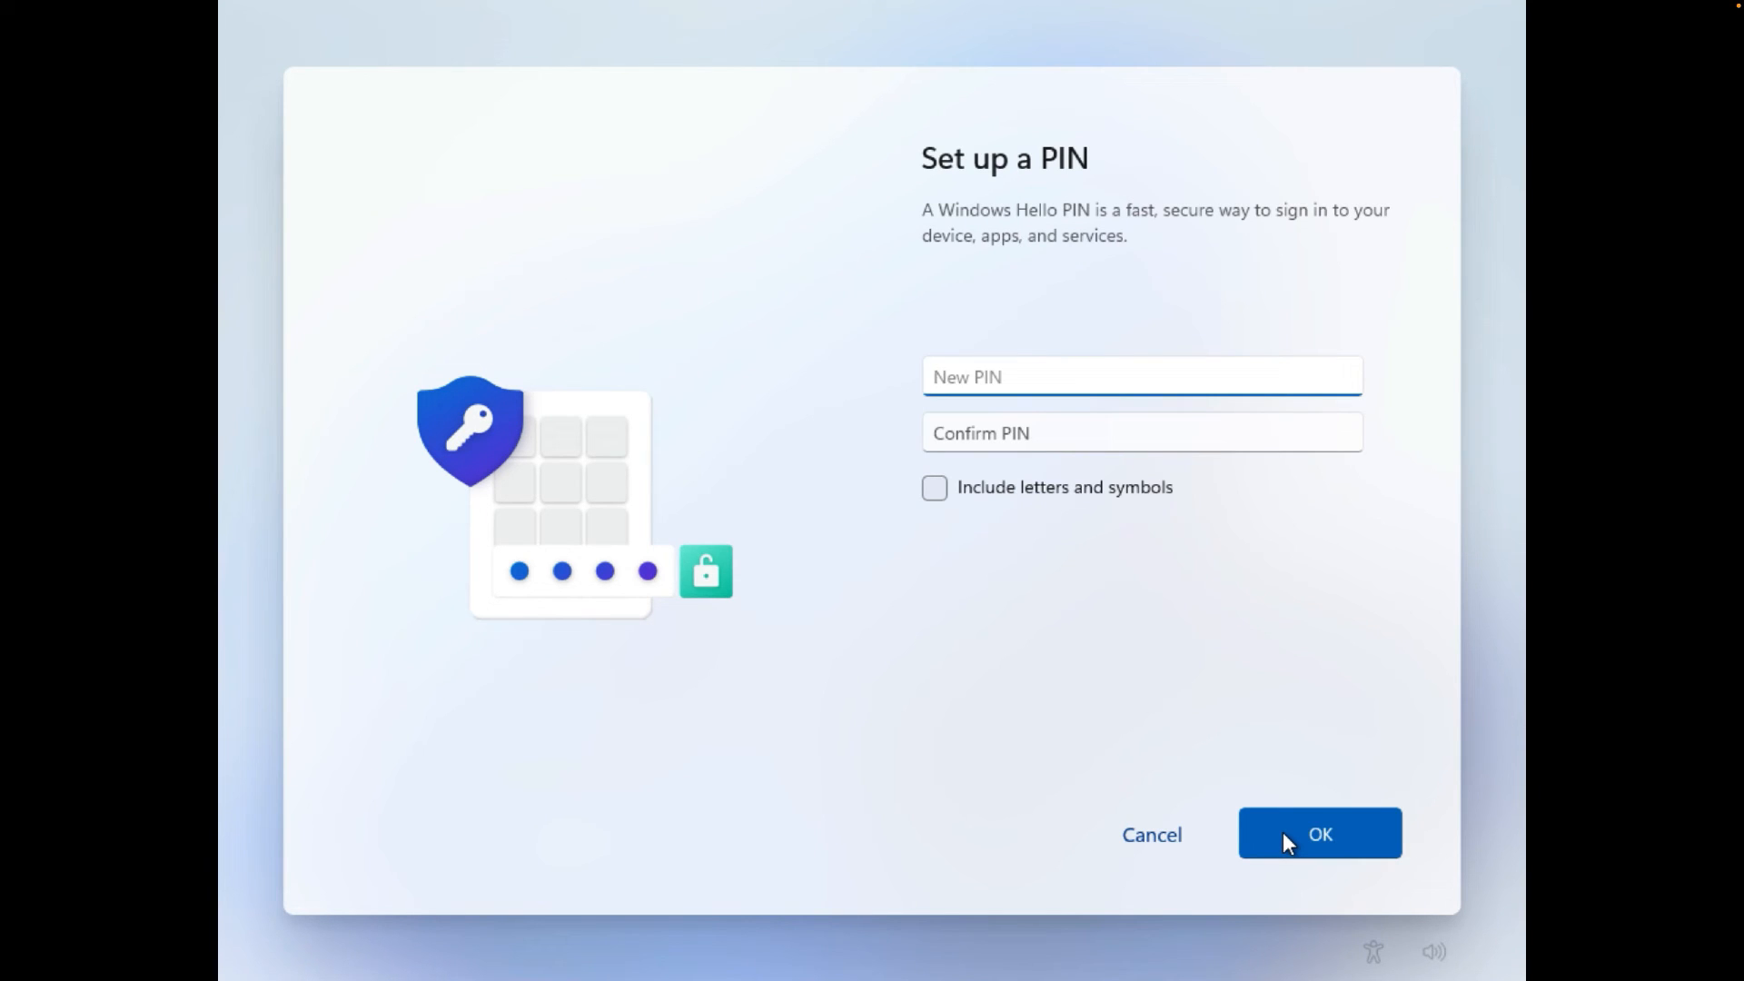
{"action": "type", "text": "1234"}
{"action": "key", "text": "Tab"}
{"action": "type", "text": "1234"}
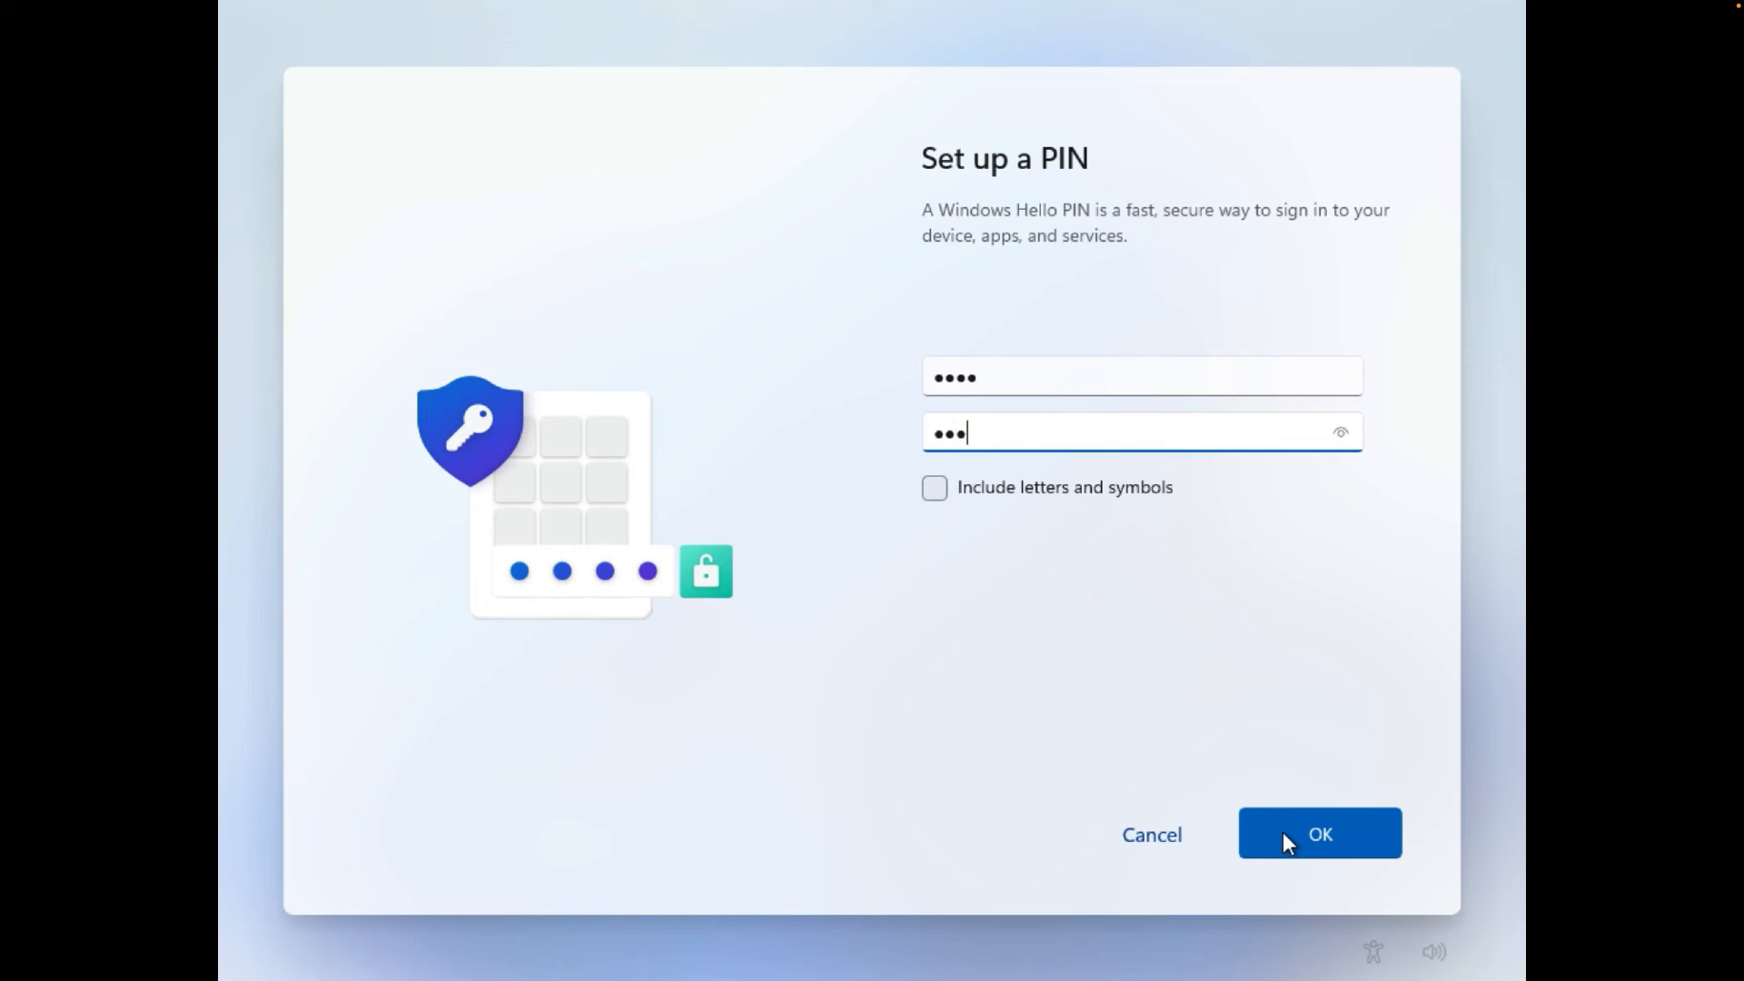
{"action": "left_click", "coordinate": [1283, 832]}
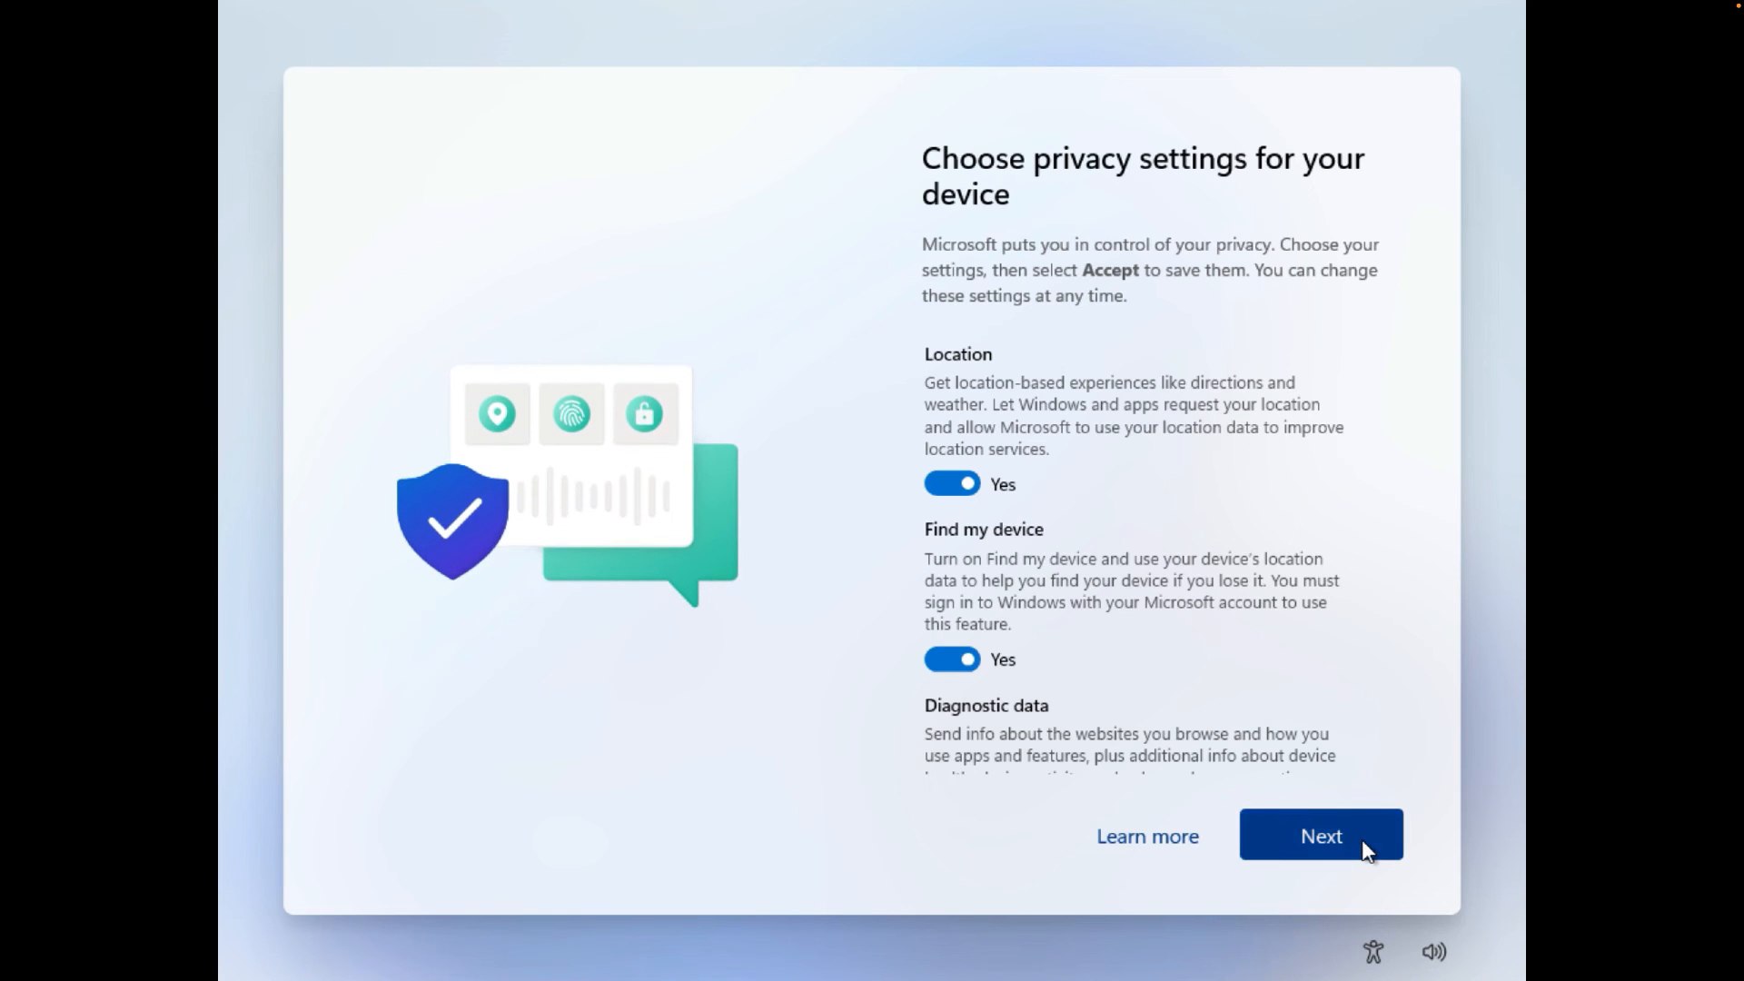
- Accept the privacy settings and select Entertainment, Gaming, School, Creativity and Business as device uses
{"action": "left_click", "coordinate": [1319, 834]}
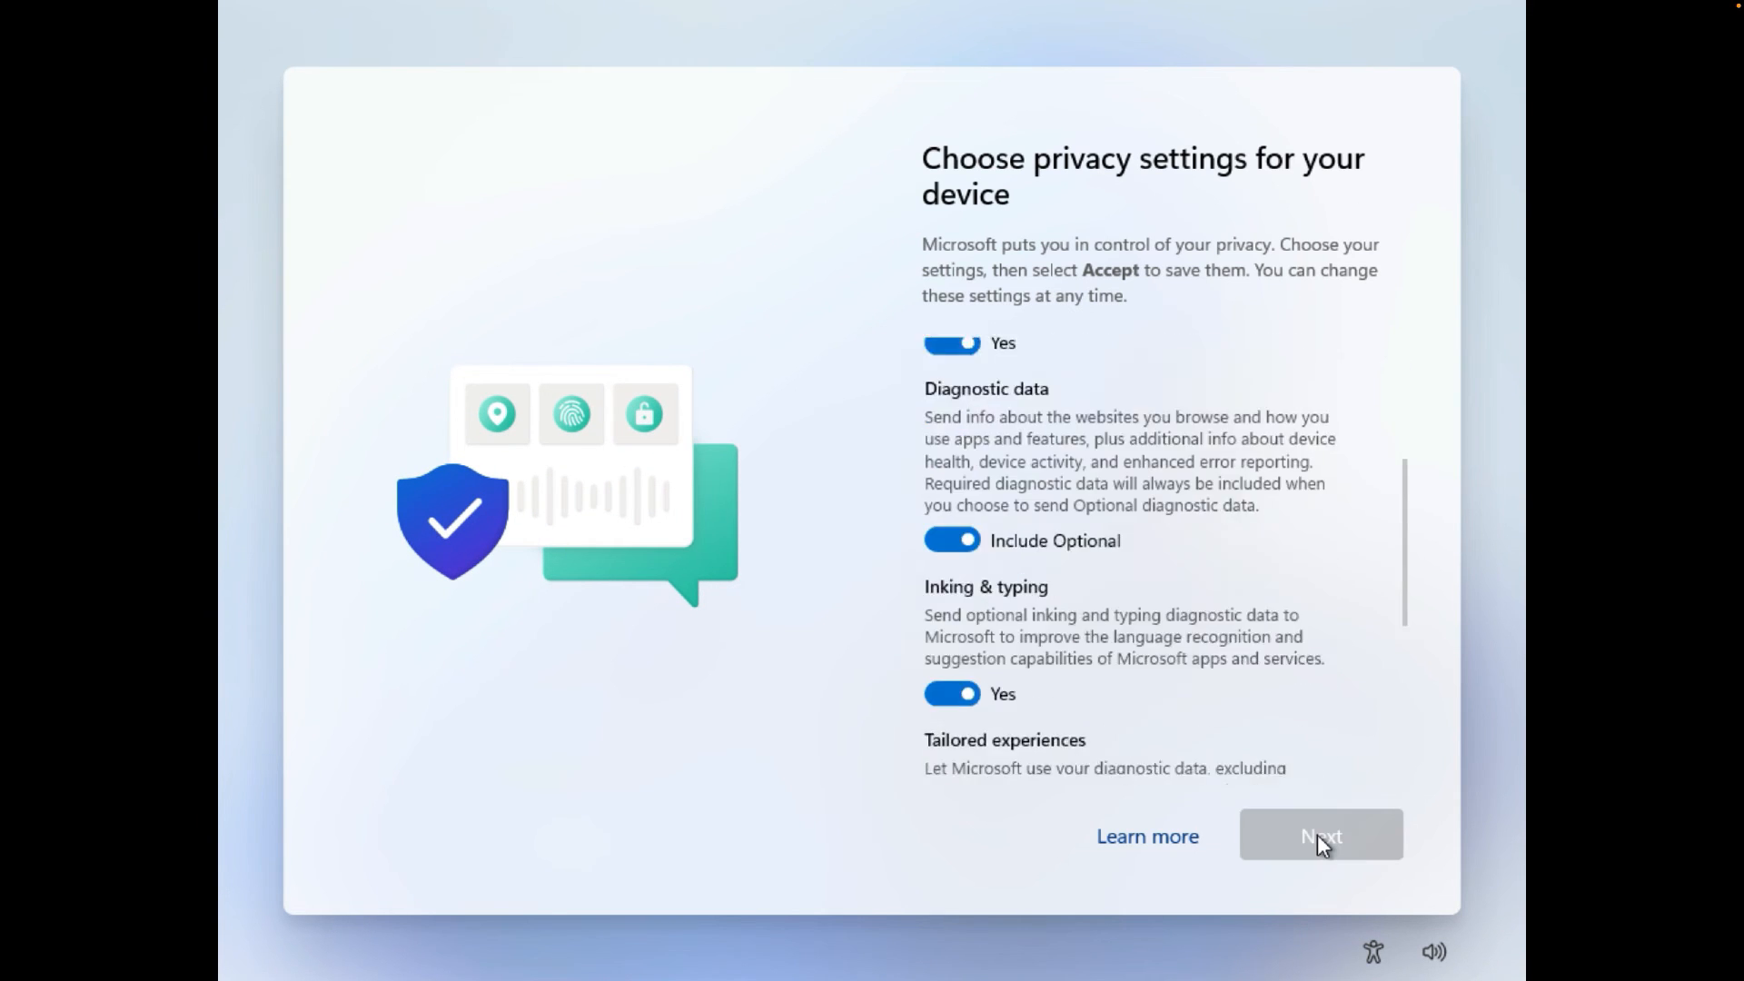
{"action": "left_click", "coordinate": [1317, 834]}
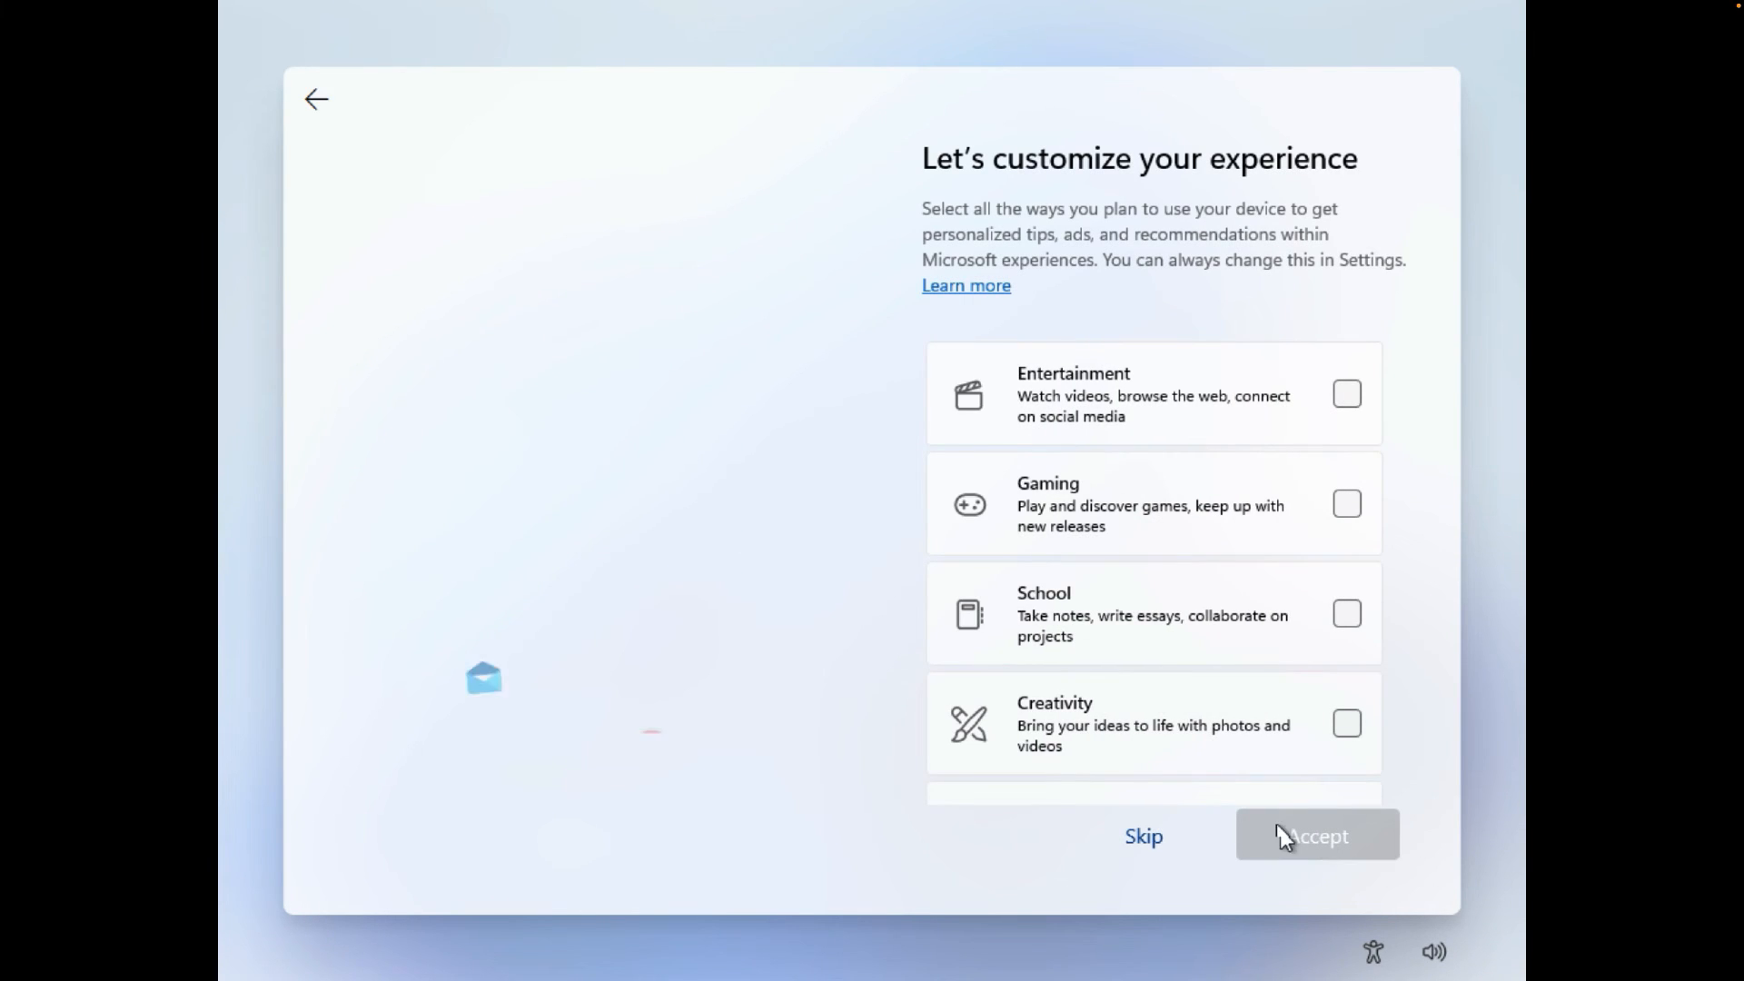
{"action": "scroll", "coordinate": [1263, 599], "scroll_direction": "down", "scroll_amount": 3}
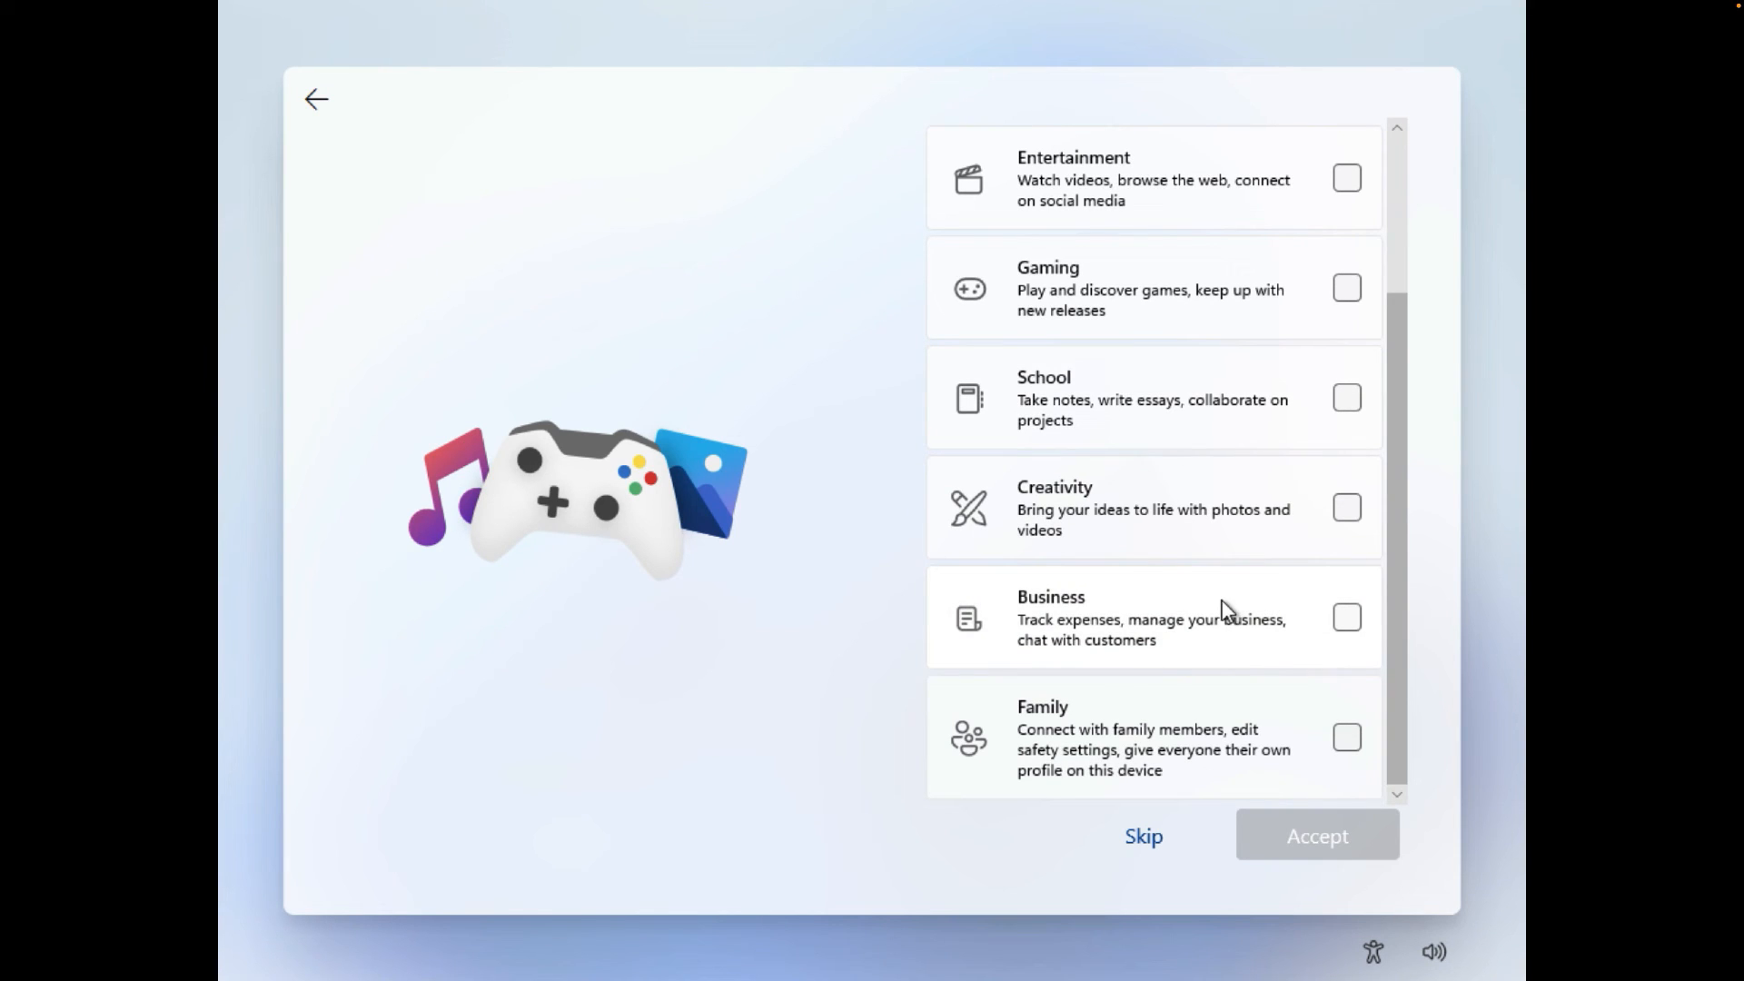
{"action": "left_click", "coordinate": [1347, 185]}
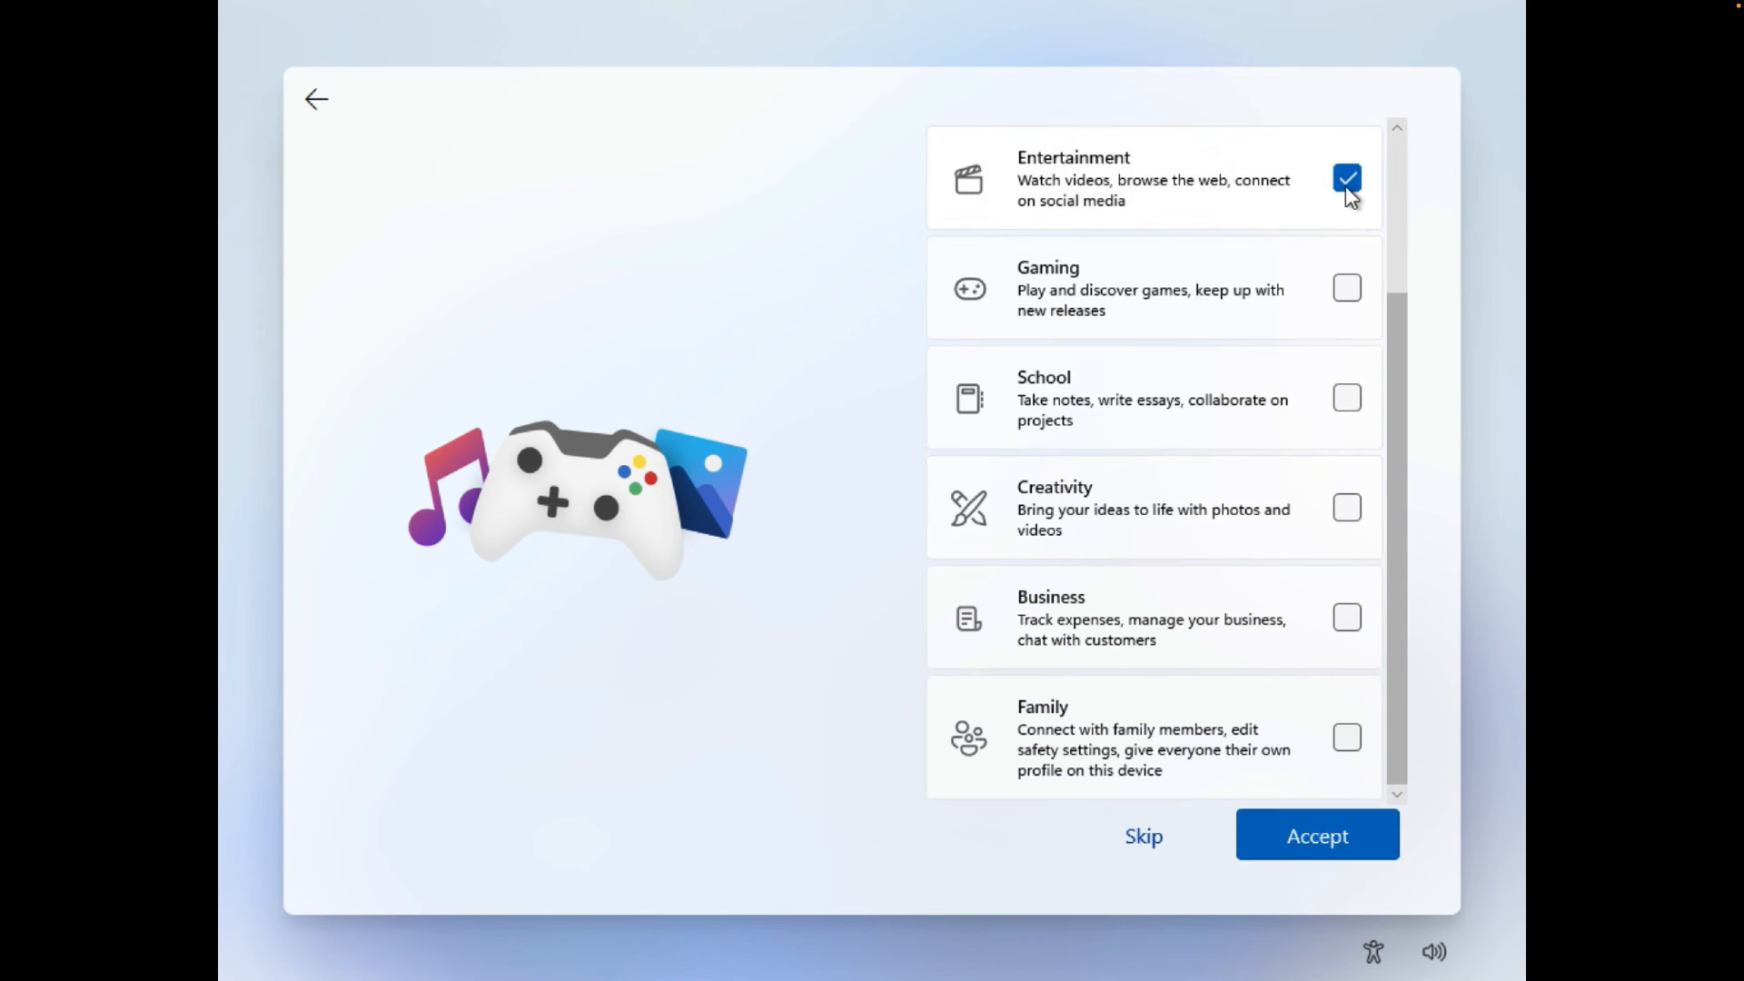
{"action": "left_click", "coordinate": [1348, 288]}
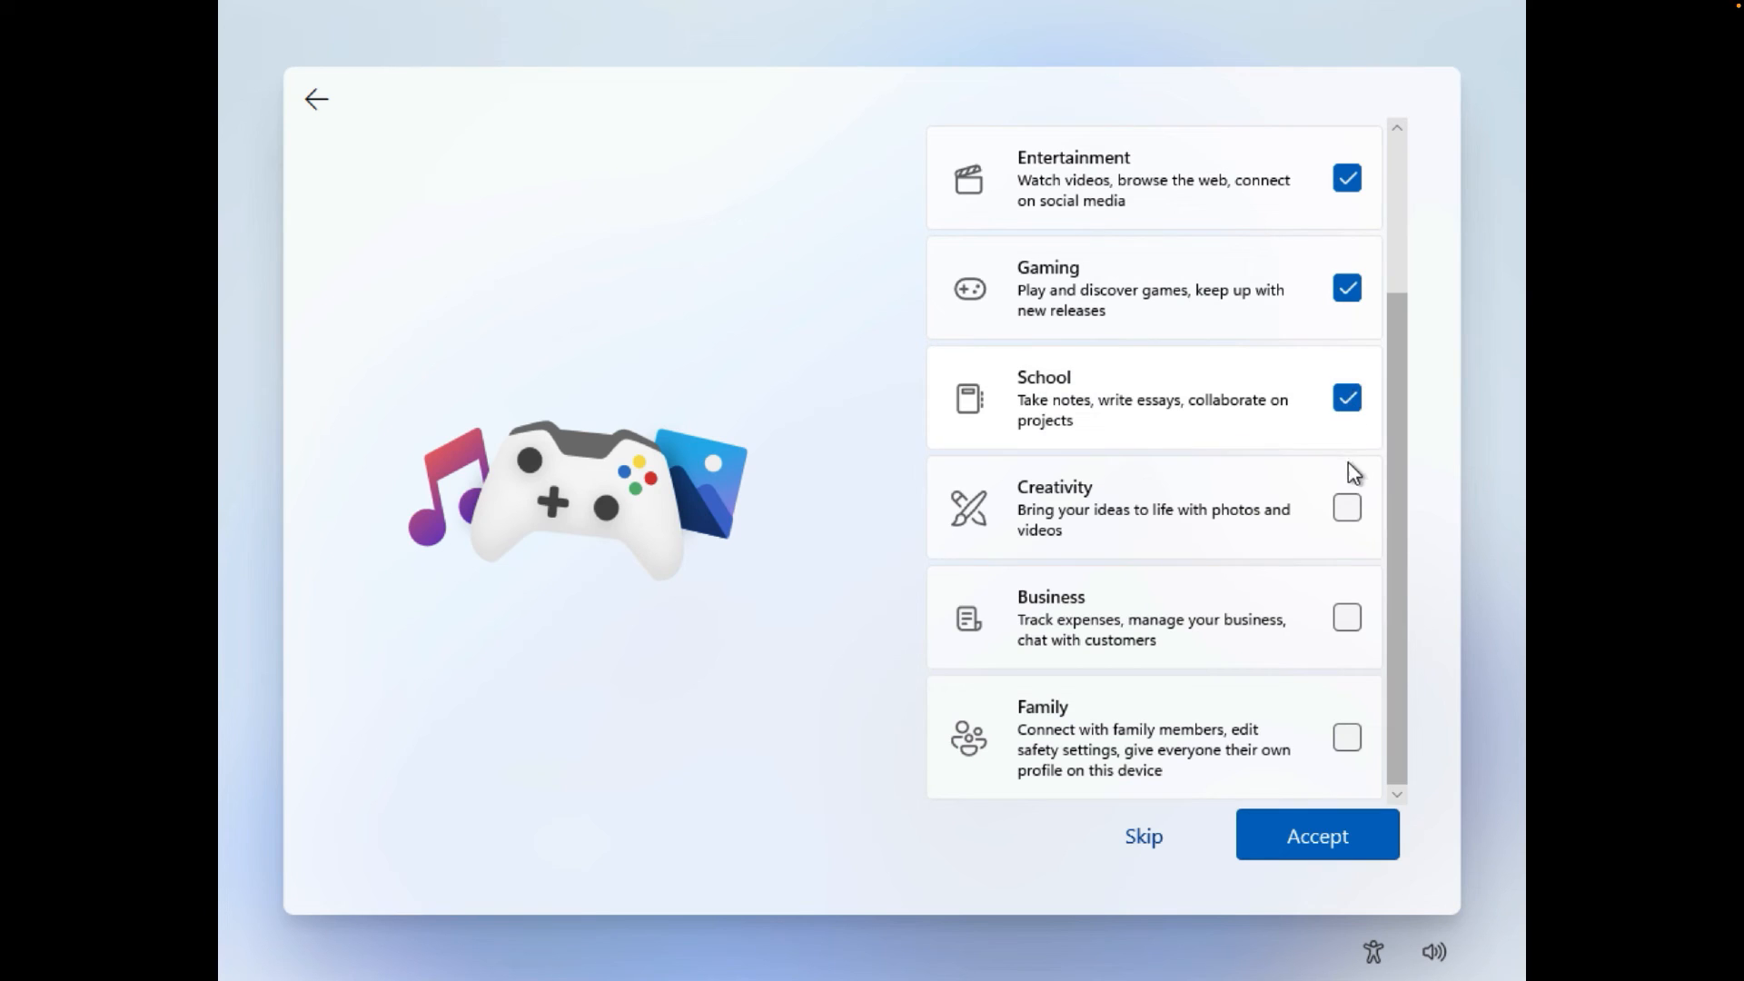
{"action": "left_click", "coordinate": [1360, 513]}
{"action": "left_click", "coordinate": [1344, 615]}
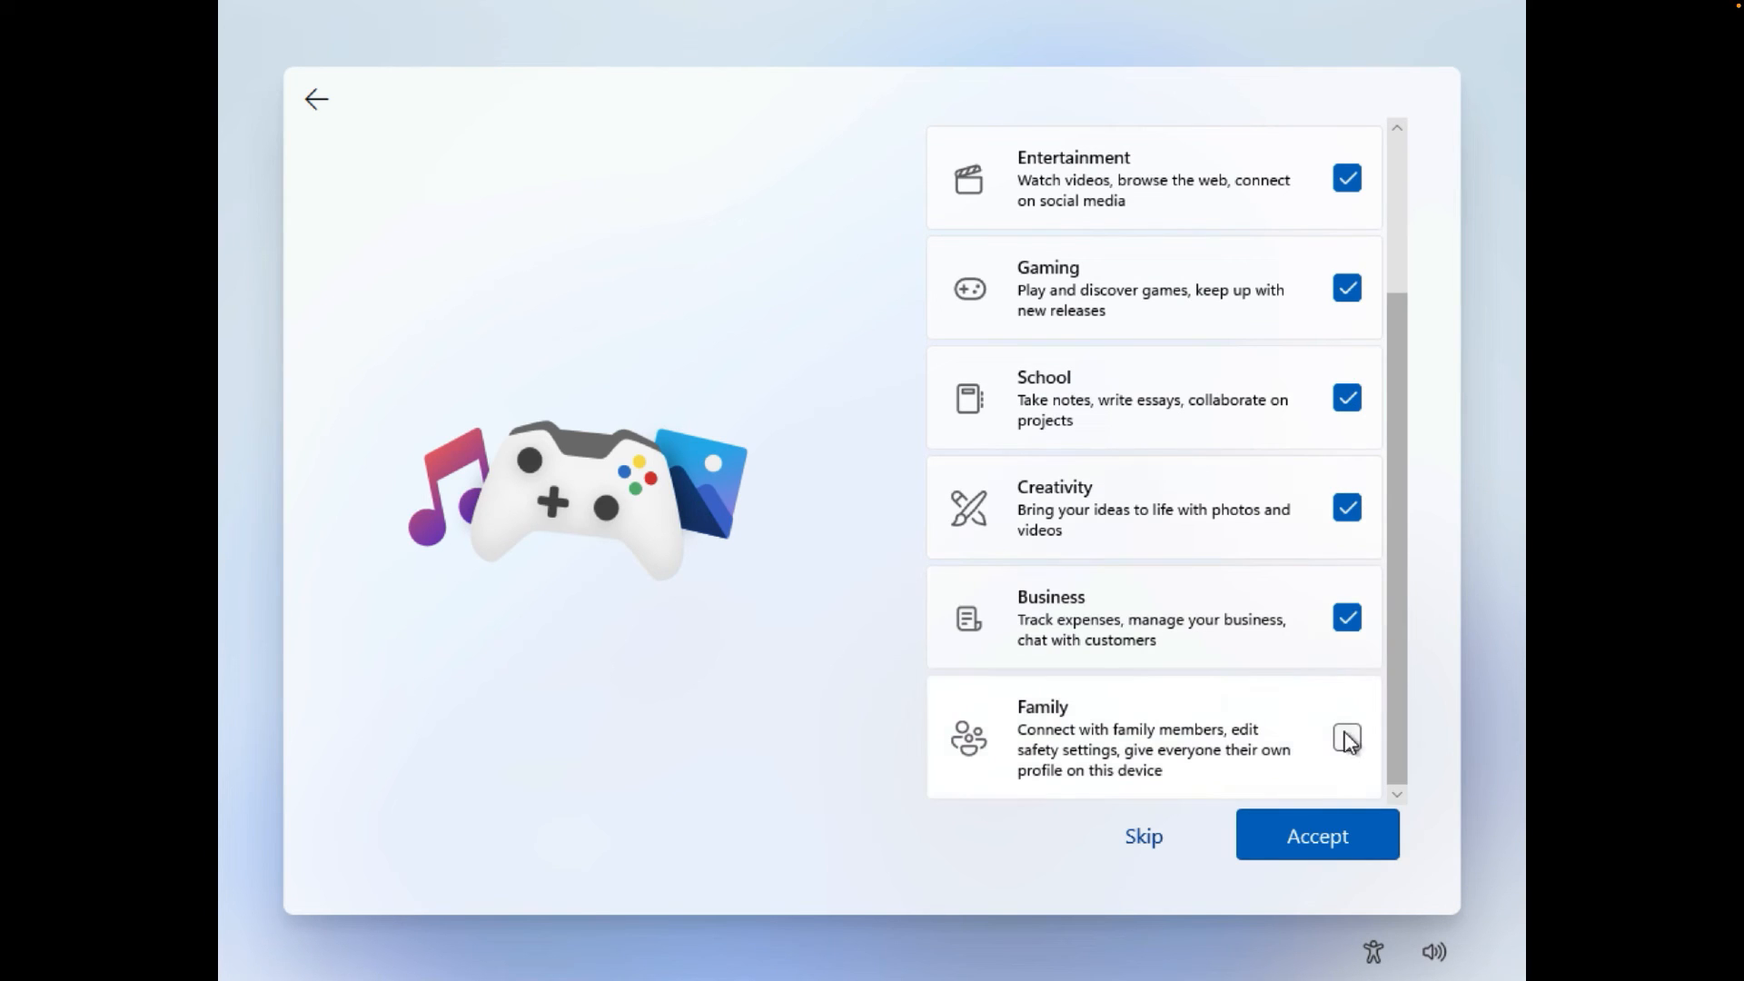
{"action": "left_click", "coordinate": [1315, 829]}
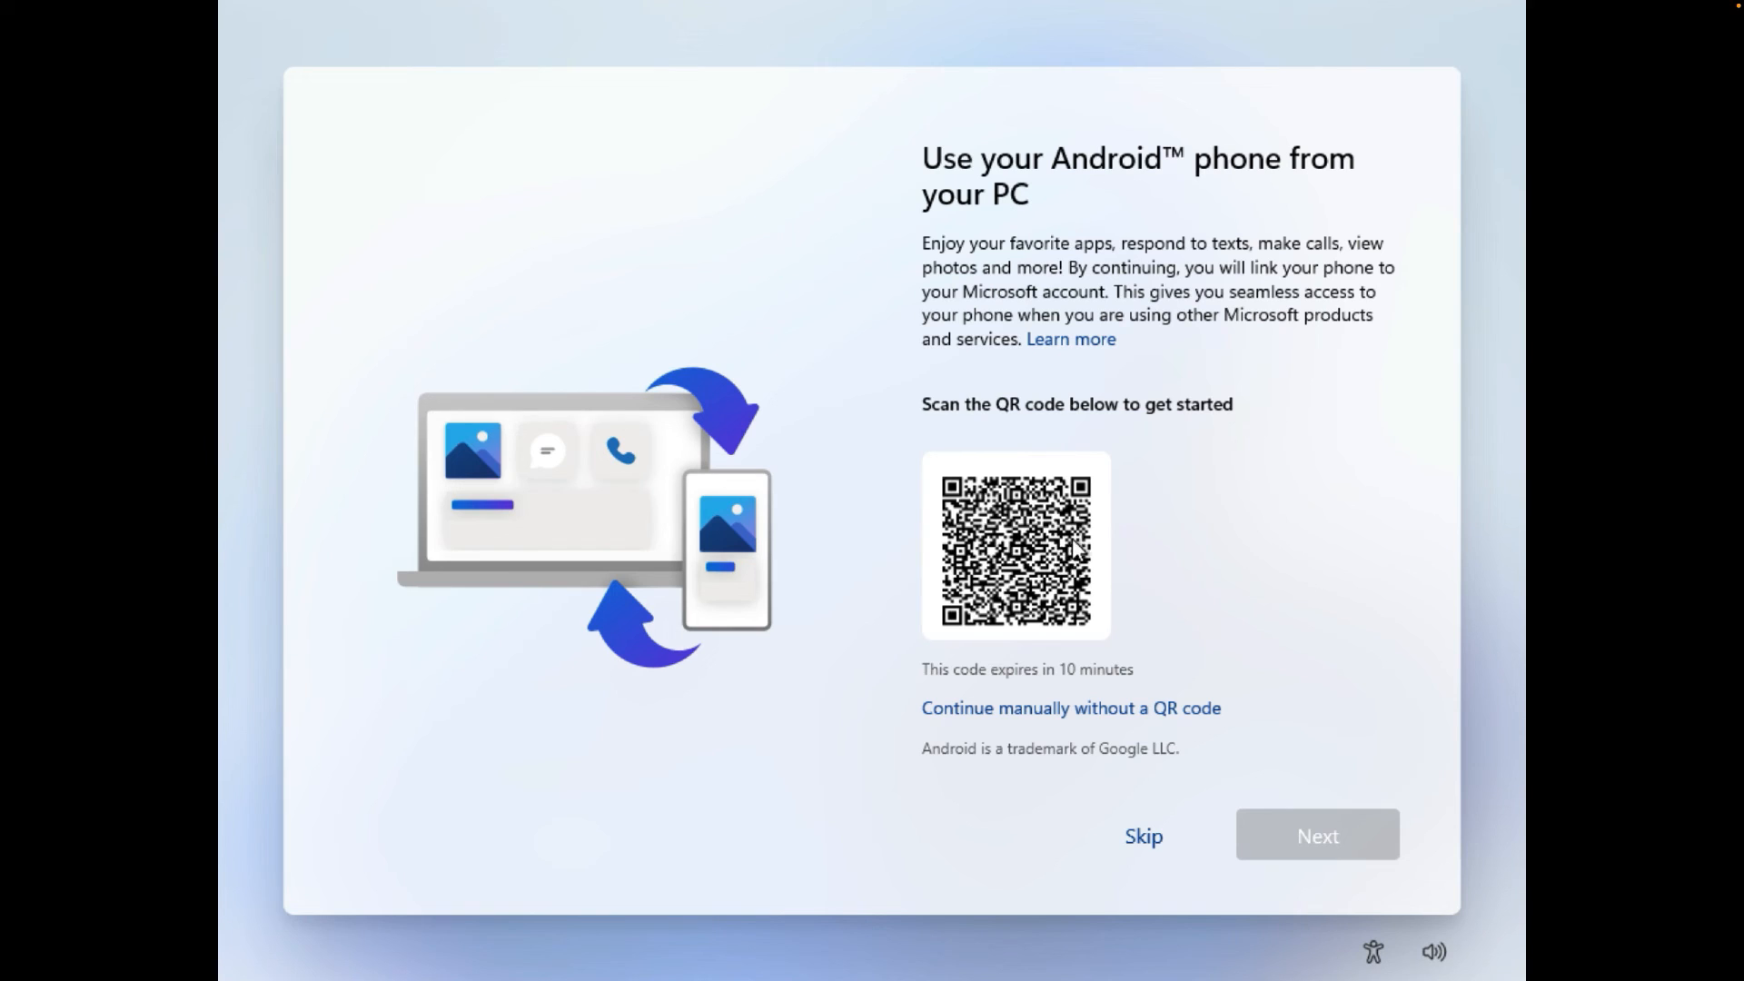
- Skip Android phone linking, keep OneDrive file backup, and decline the Microsoft 365 trial
{"action": "left_click", "coordinate": [1144, 837]}
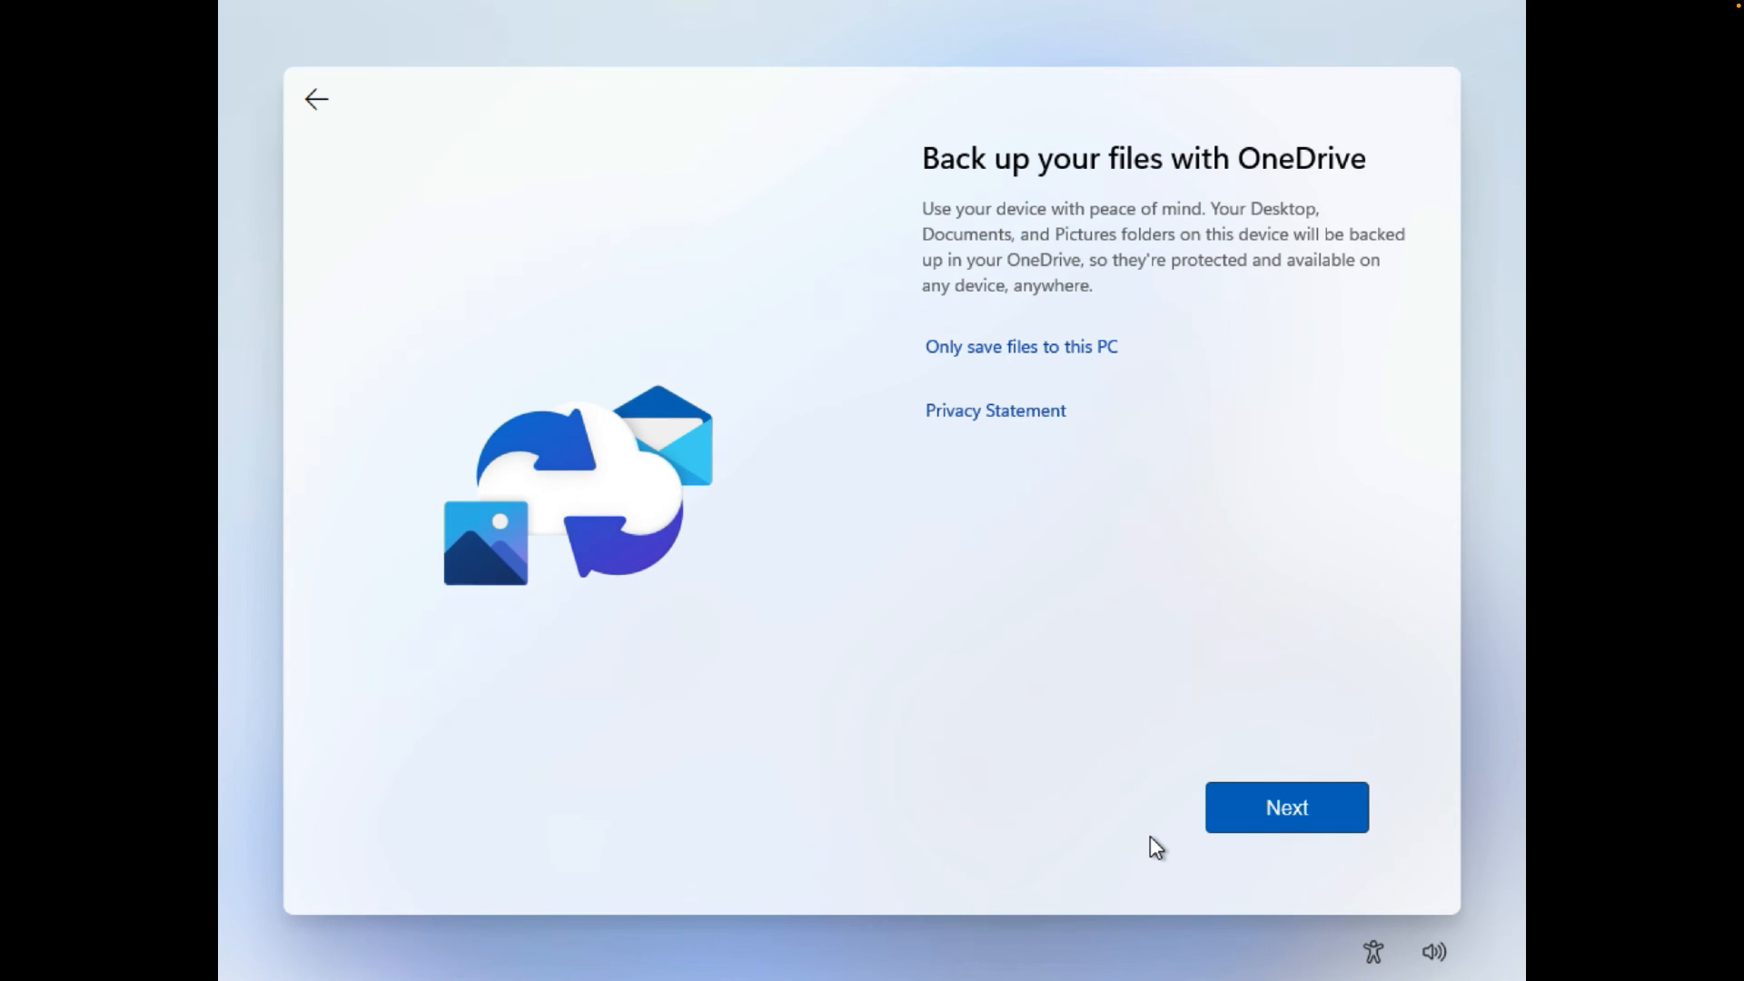
{"action": "left_click", "coordinate": [1250, 809]}
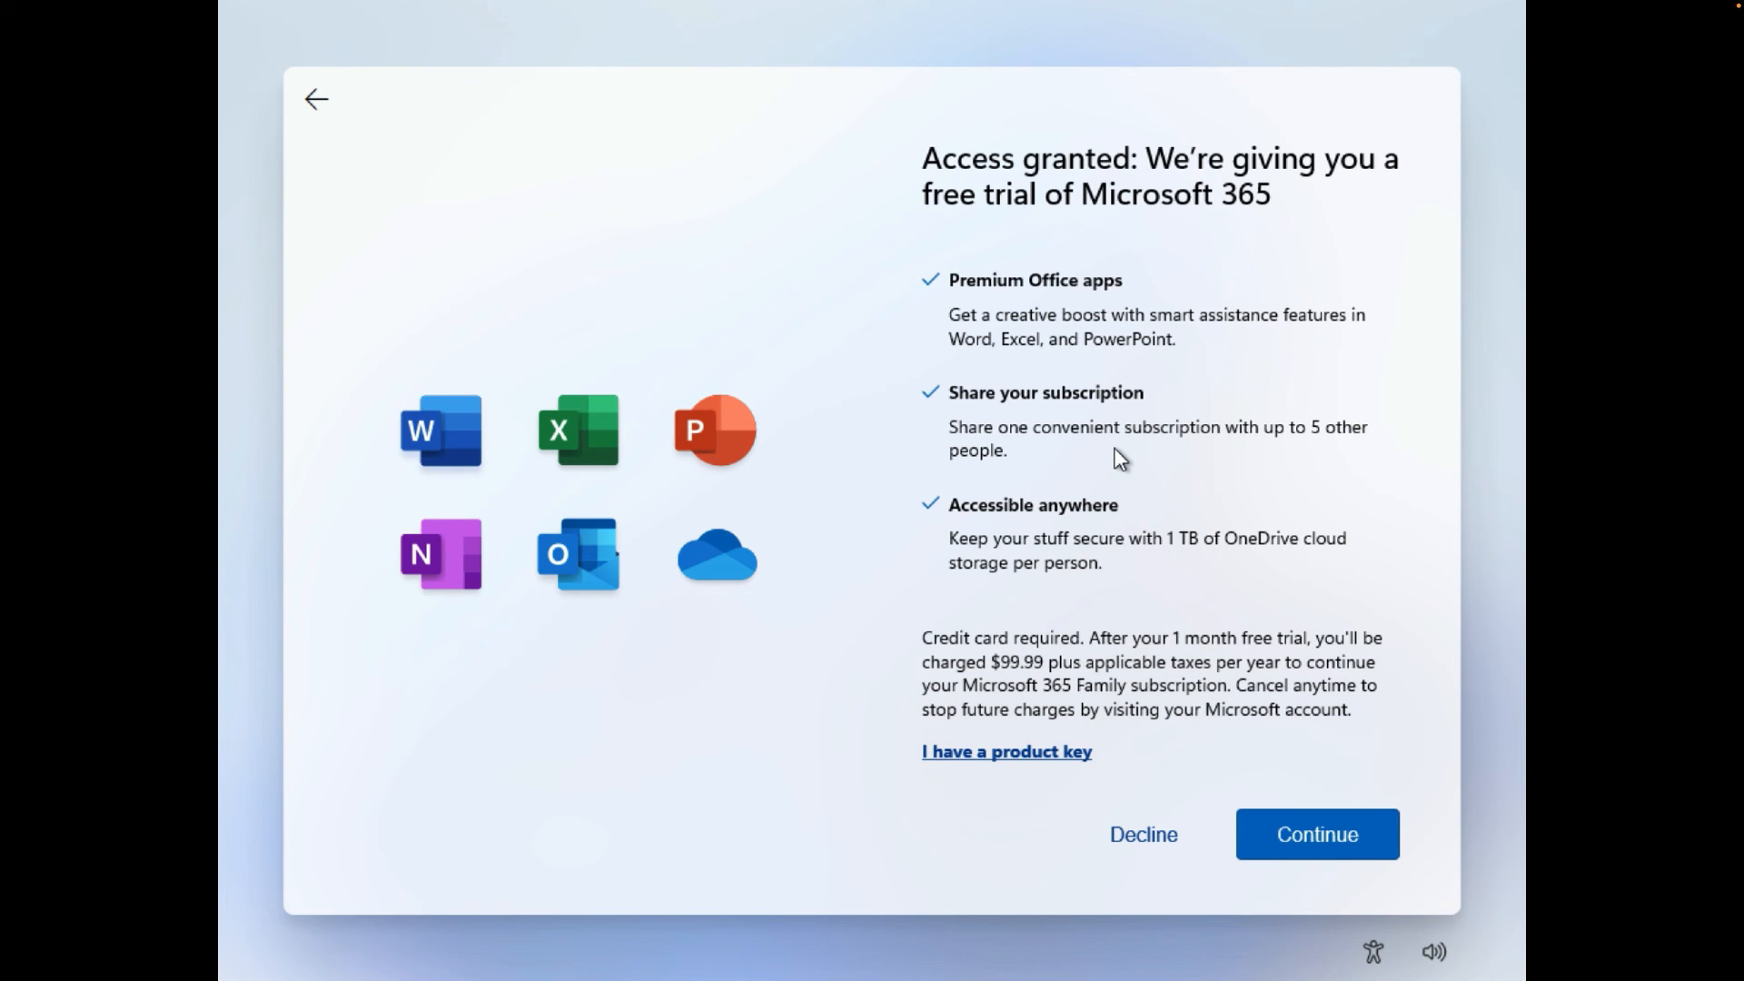
{"action": "left_click", "coordinate": [1134, 831]}
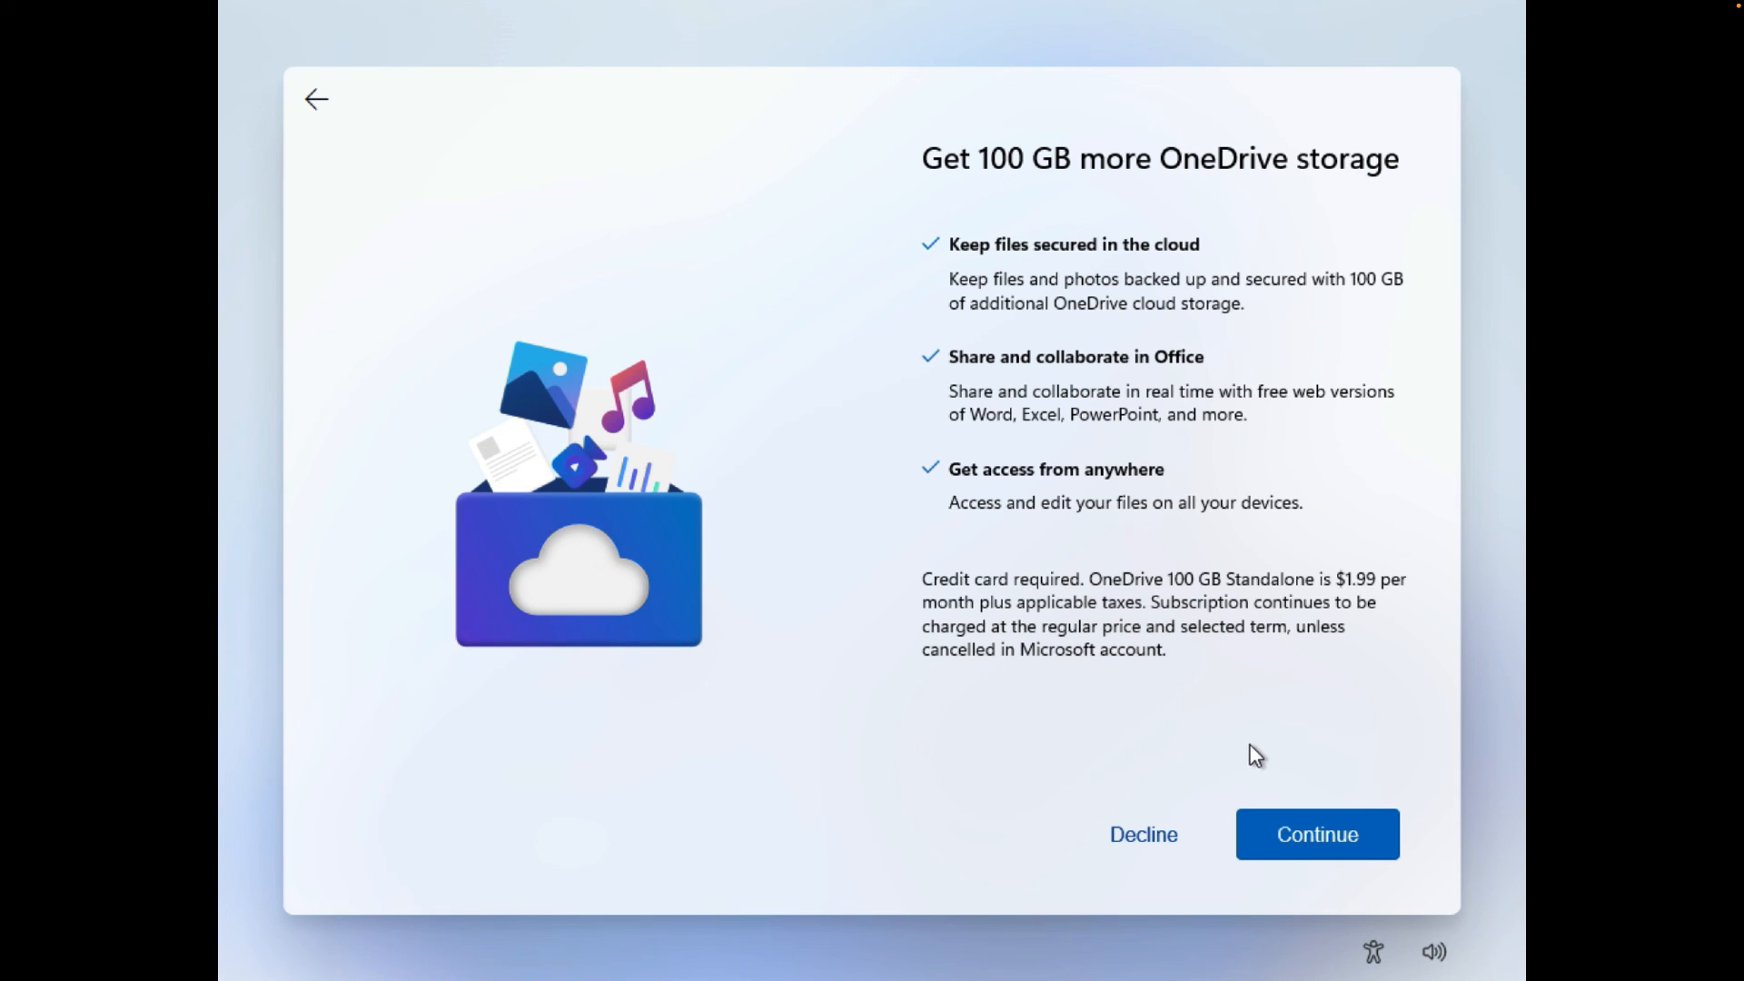
- Decline the 100 GB OneDrive storage offer and skip the PC Game Pass offer
{"action": "left_click", "coordinate": [1157, 840]}
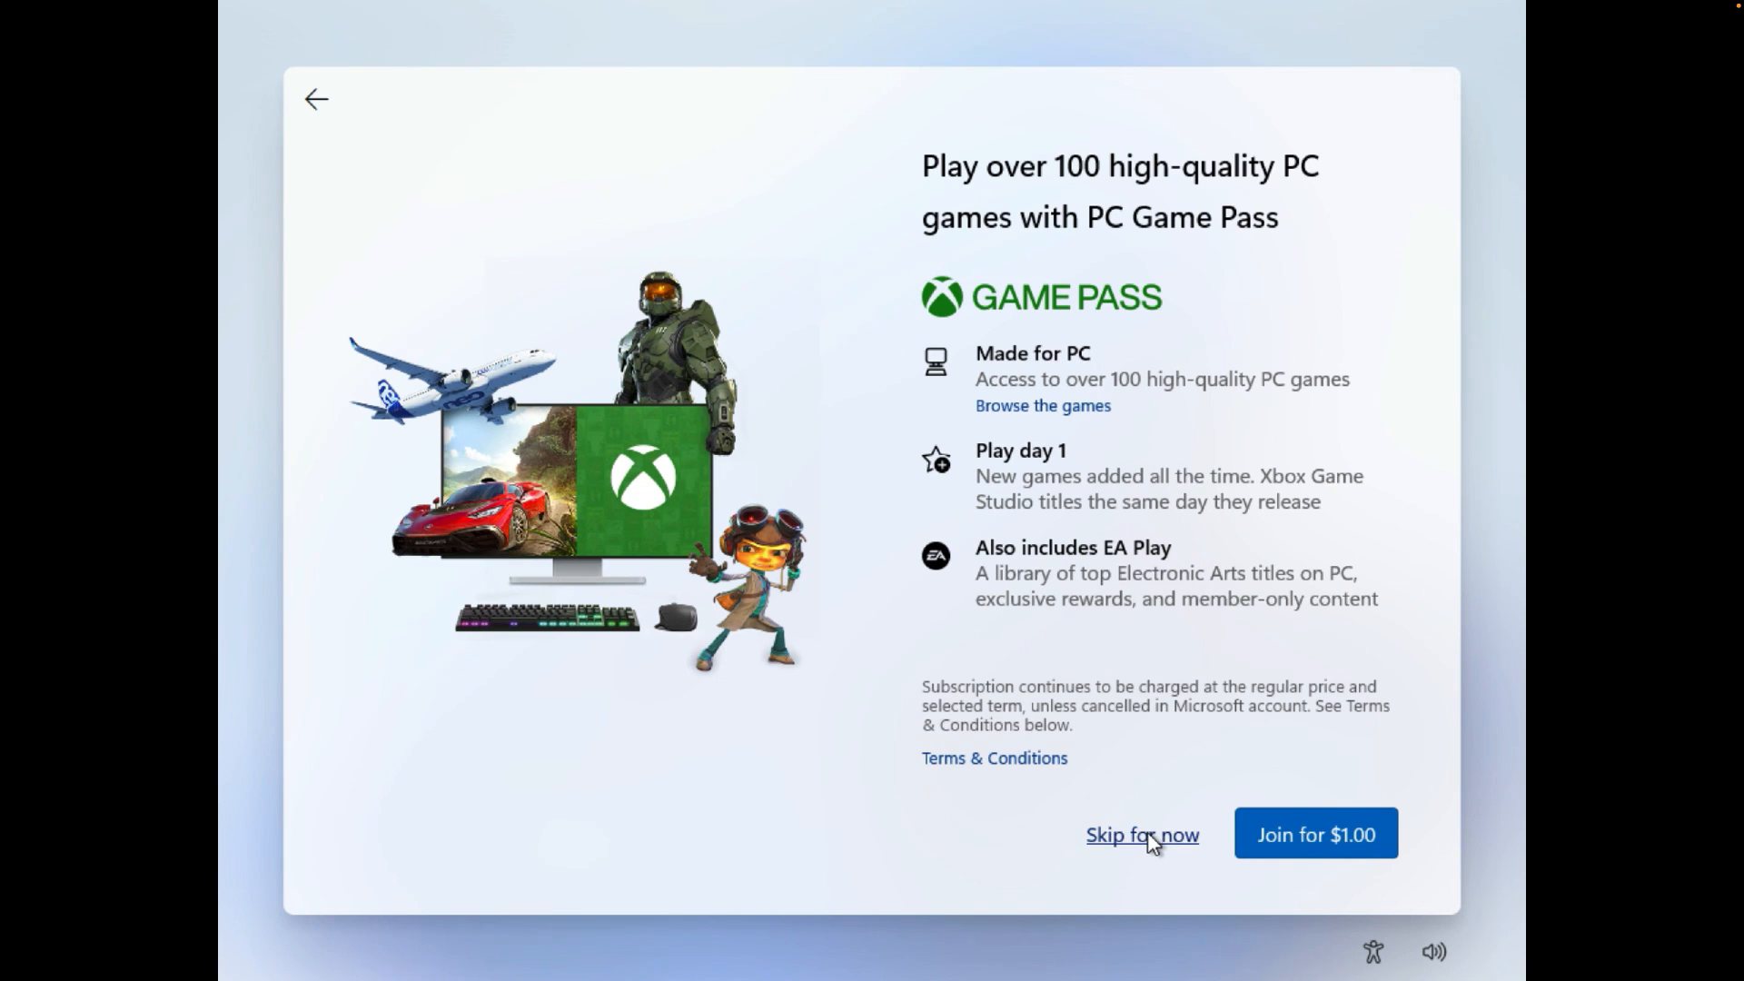
{"action": "left_click", "coordinate": [1152, 837]}
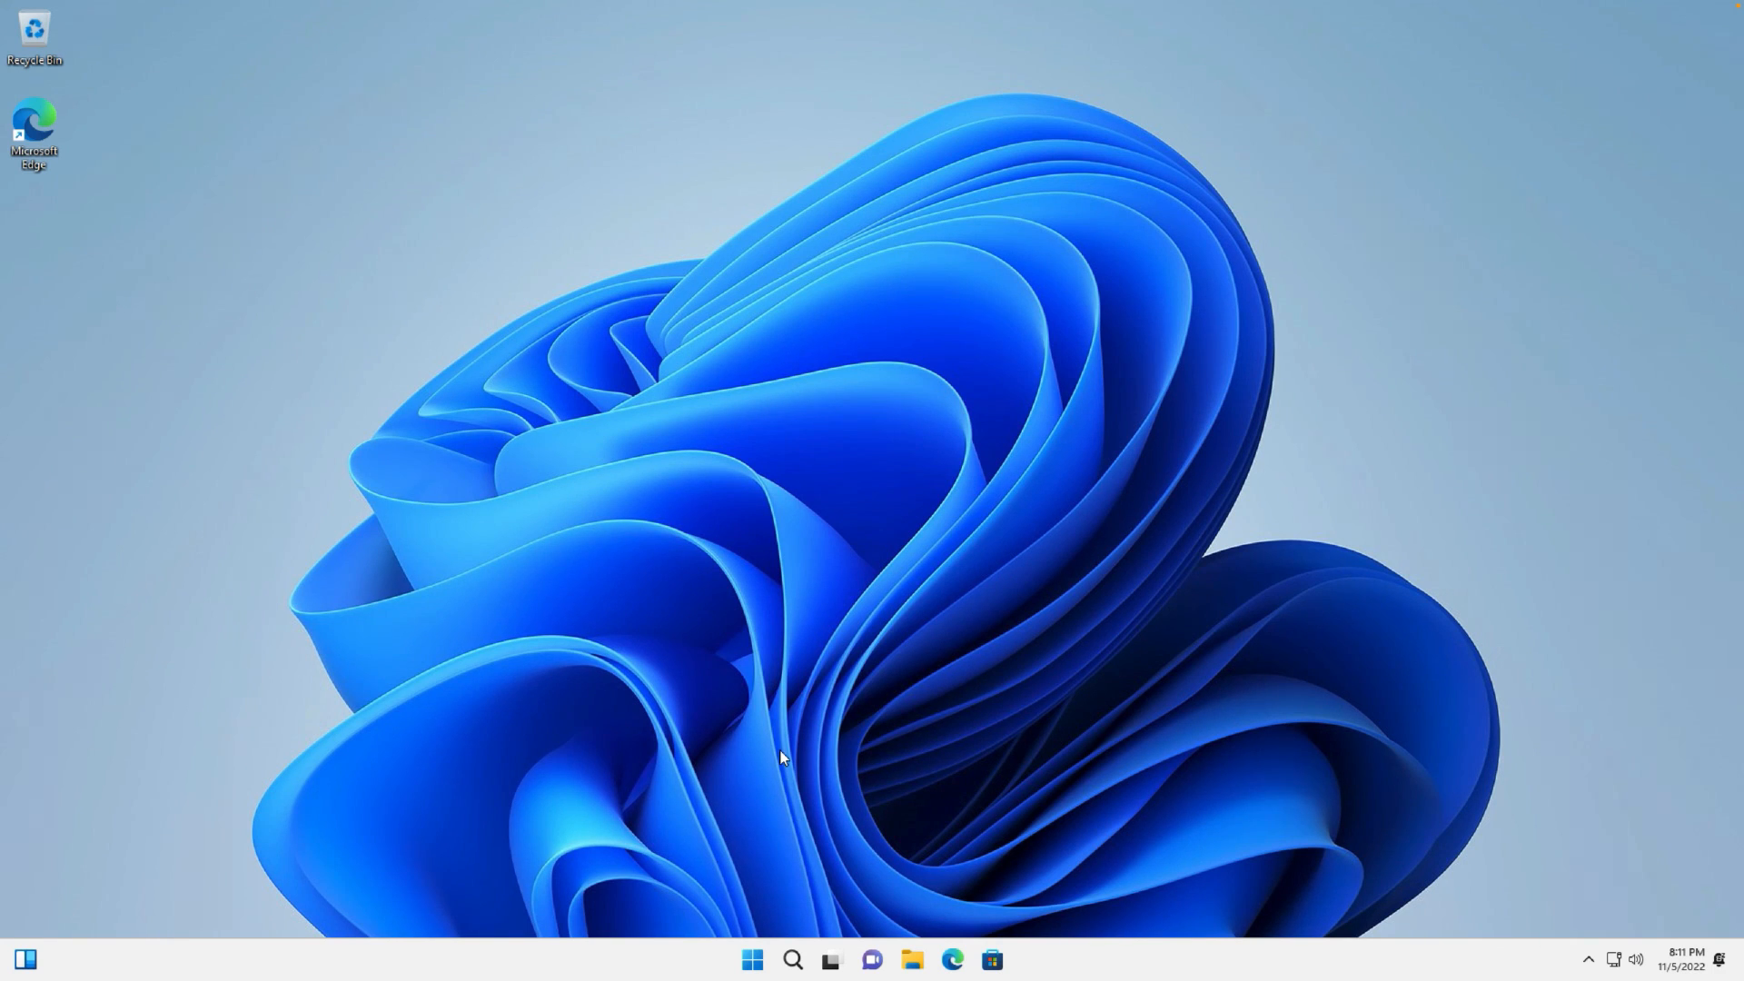
- Search 'activate' to open Activation settings, expand the activation state, and centre the Settings window
{"action": "left_click", "coordinate": [792, 961]}
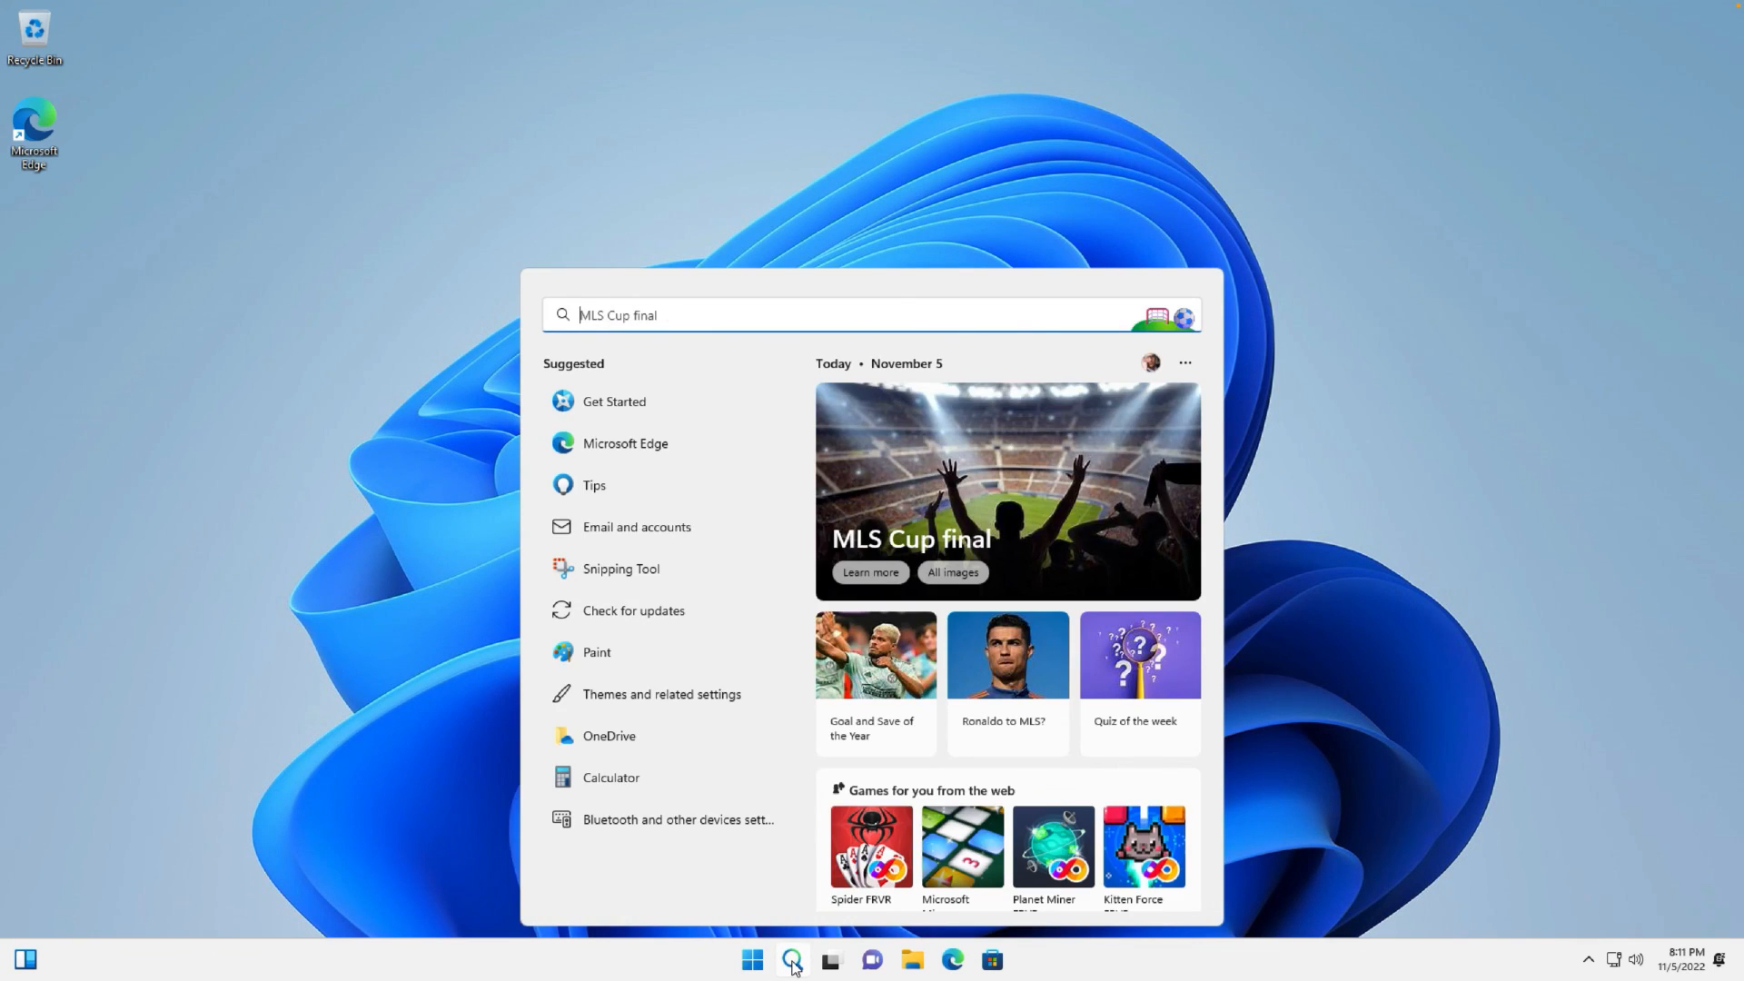
{"action": "type", "text": "activate"}
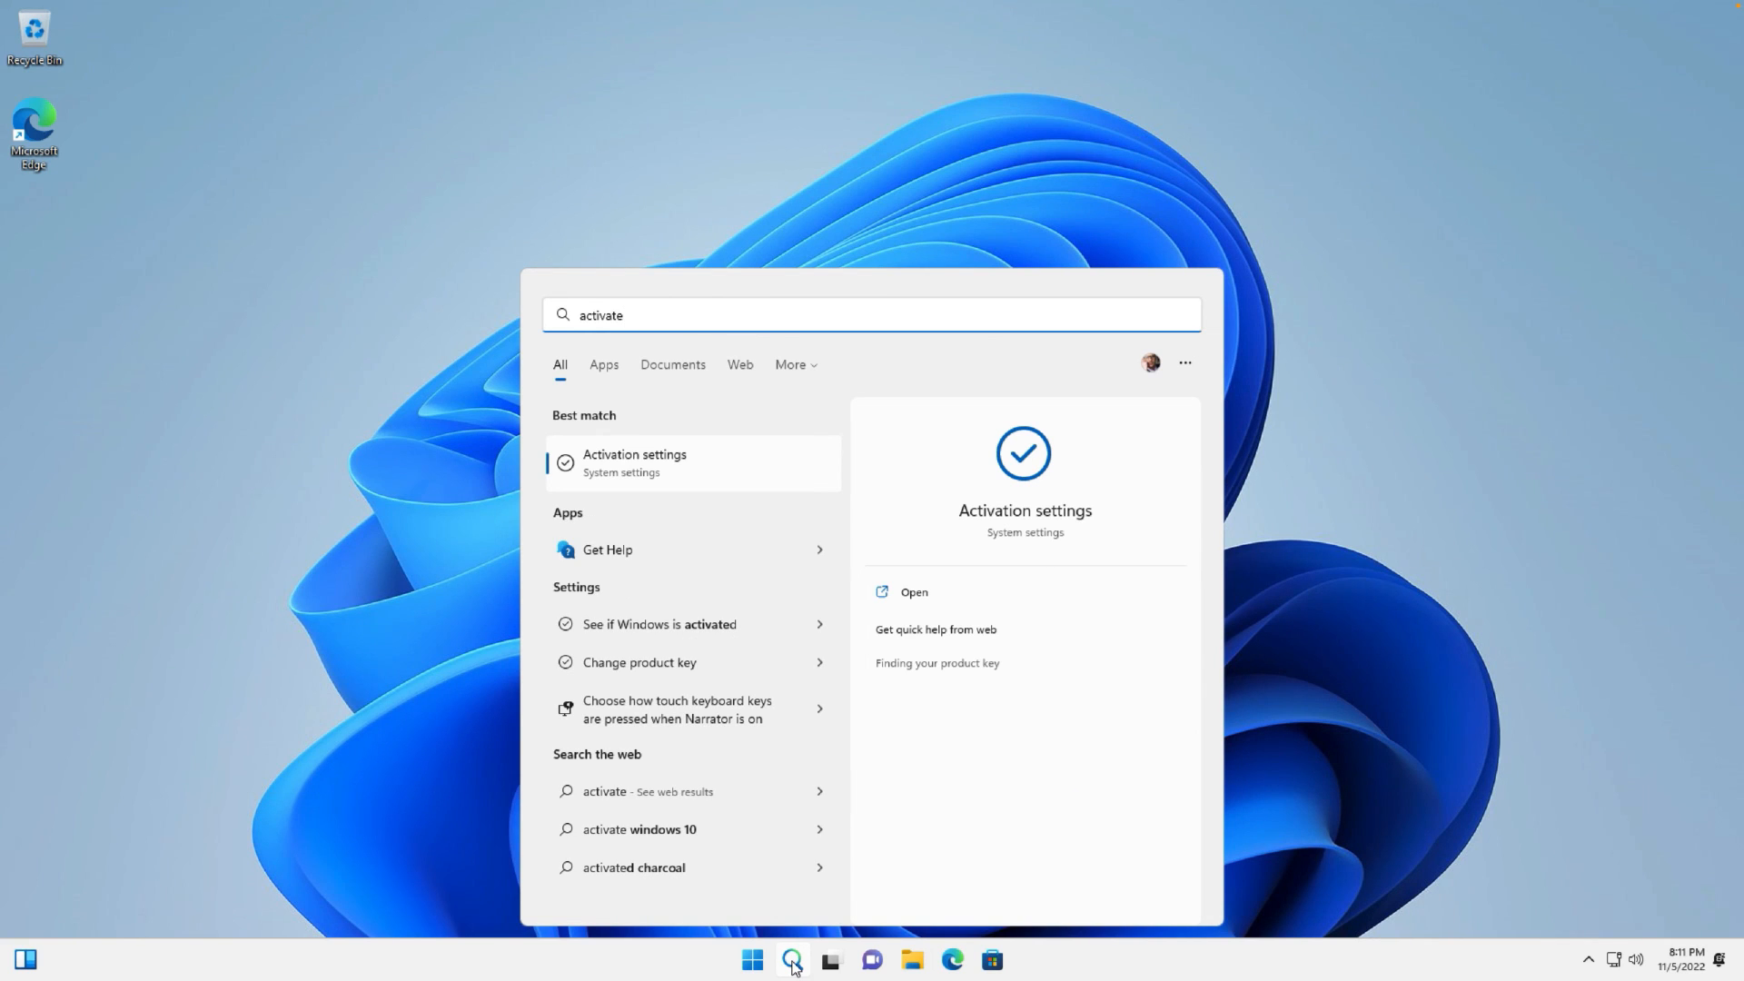
{"action": "key", "text": "Return"}
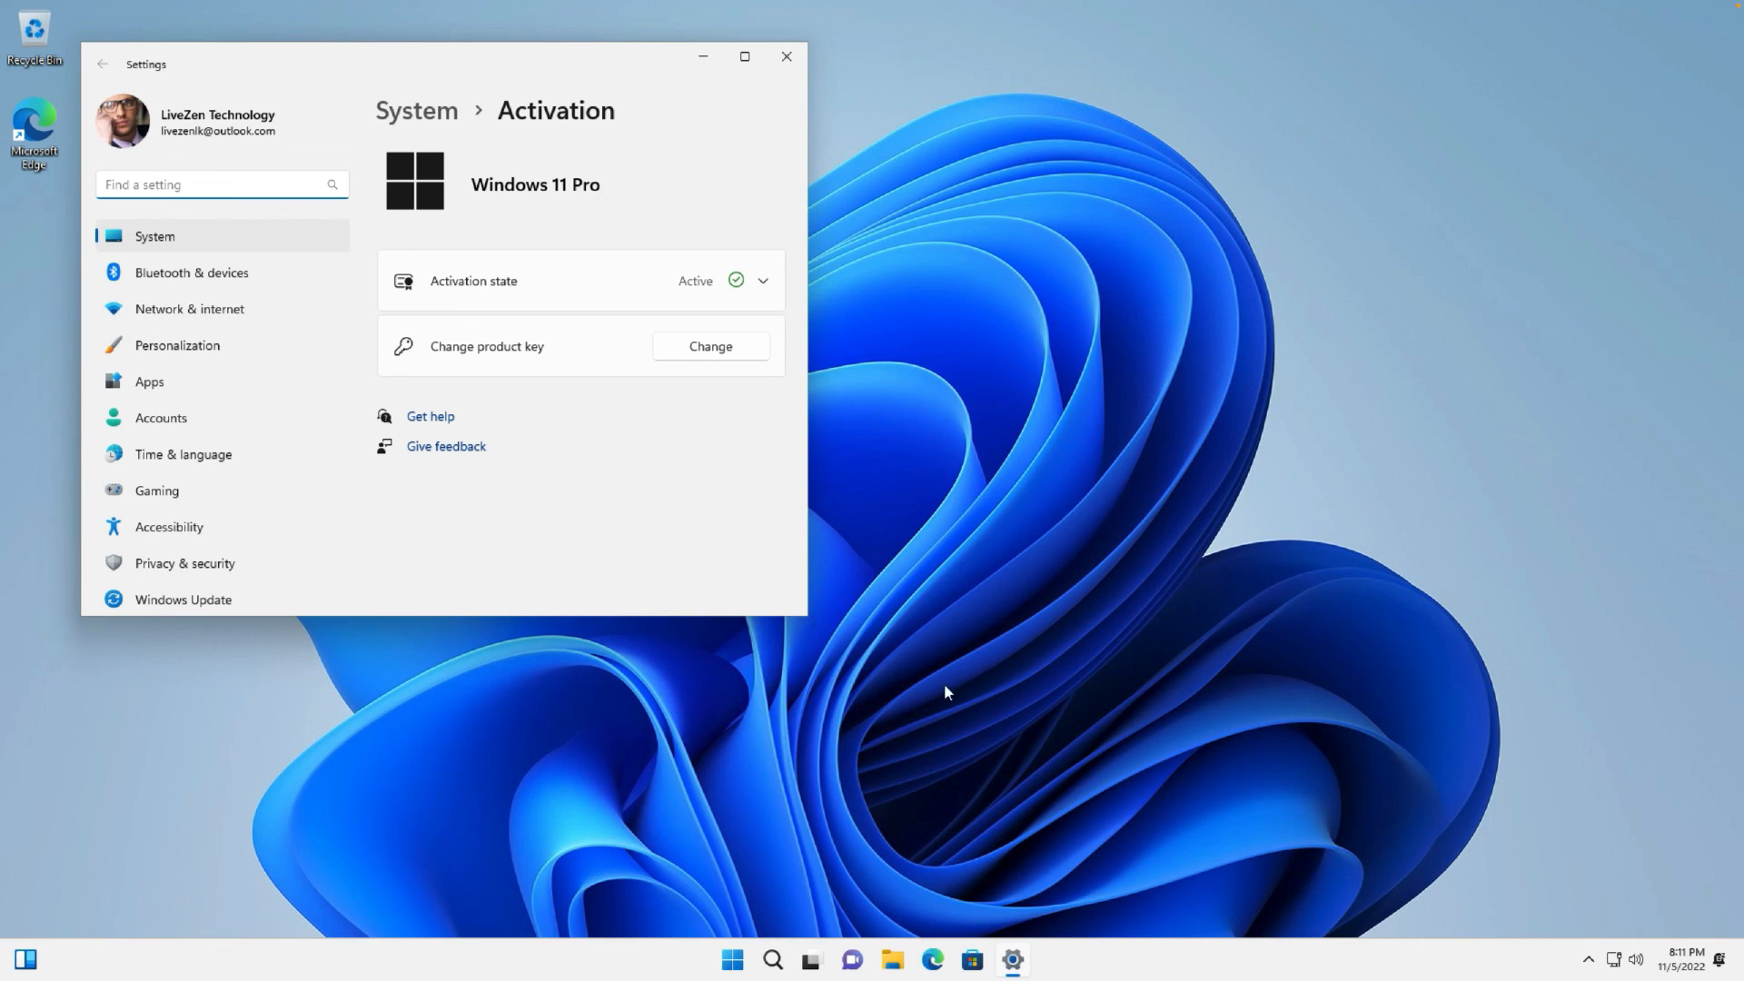
{"action": "left_click", "coordinate": [764, 283]}
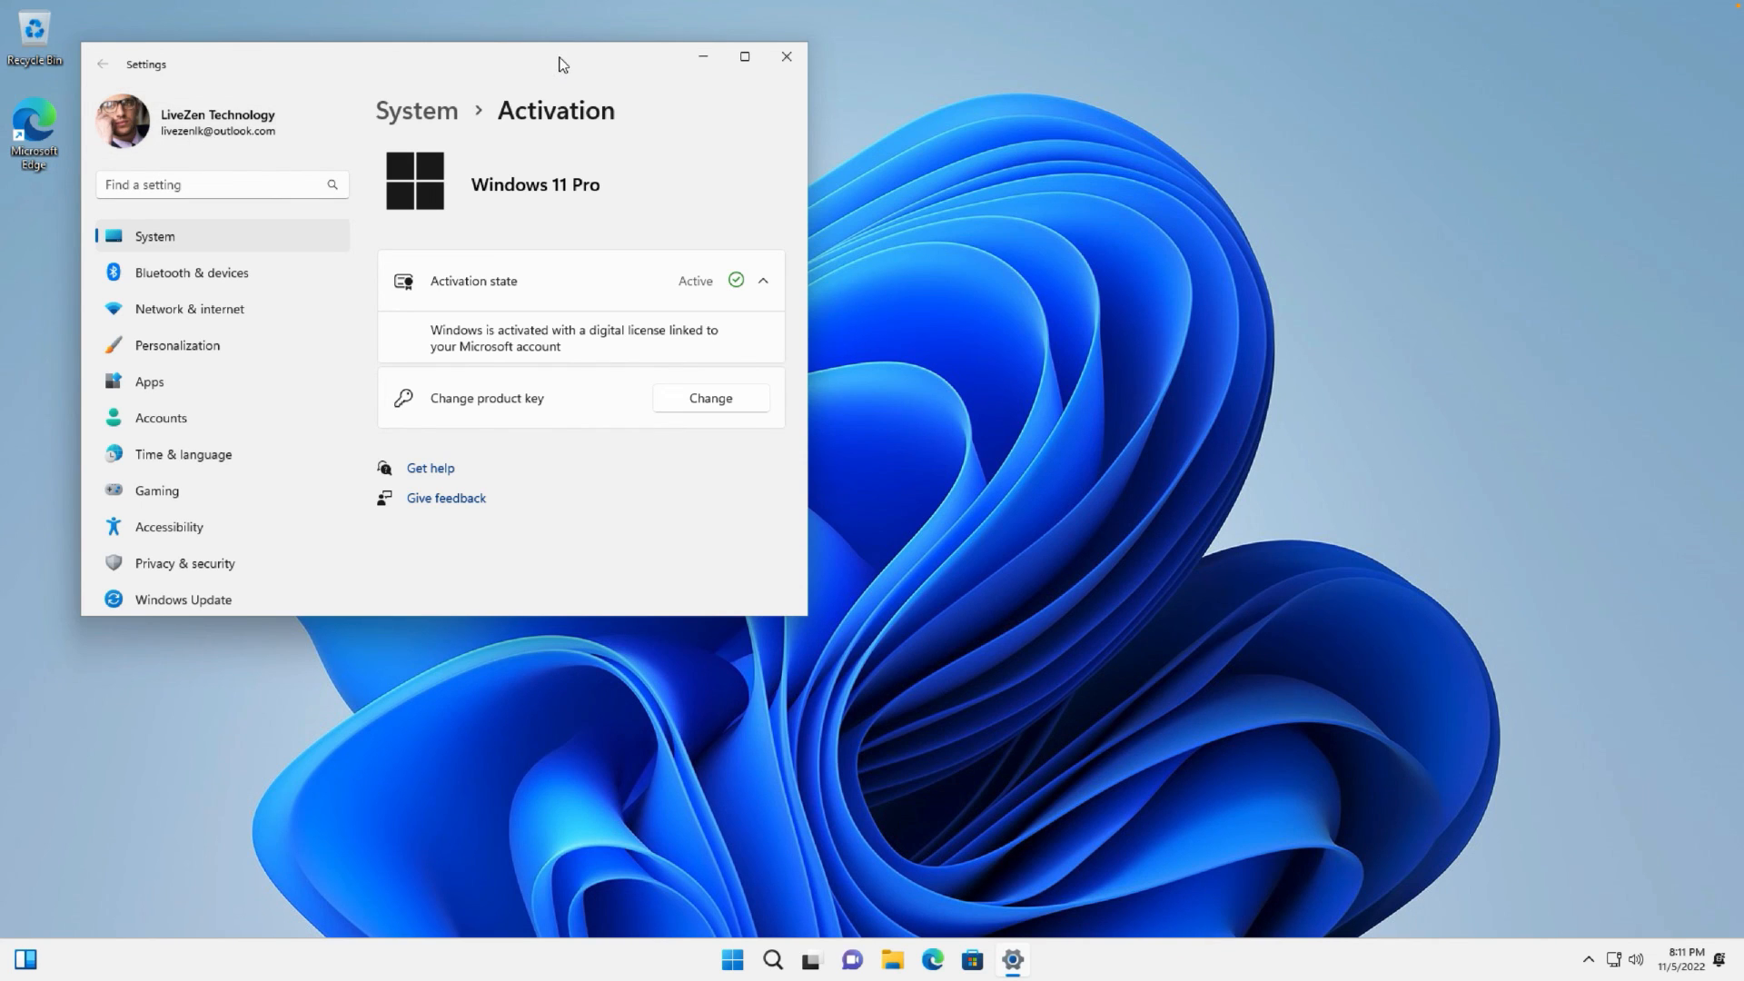
{"action": "left_click_drag", "start_coordinate": [557, 63], "coordinate": [949, 127]}
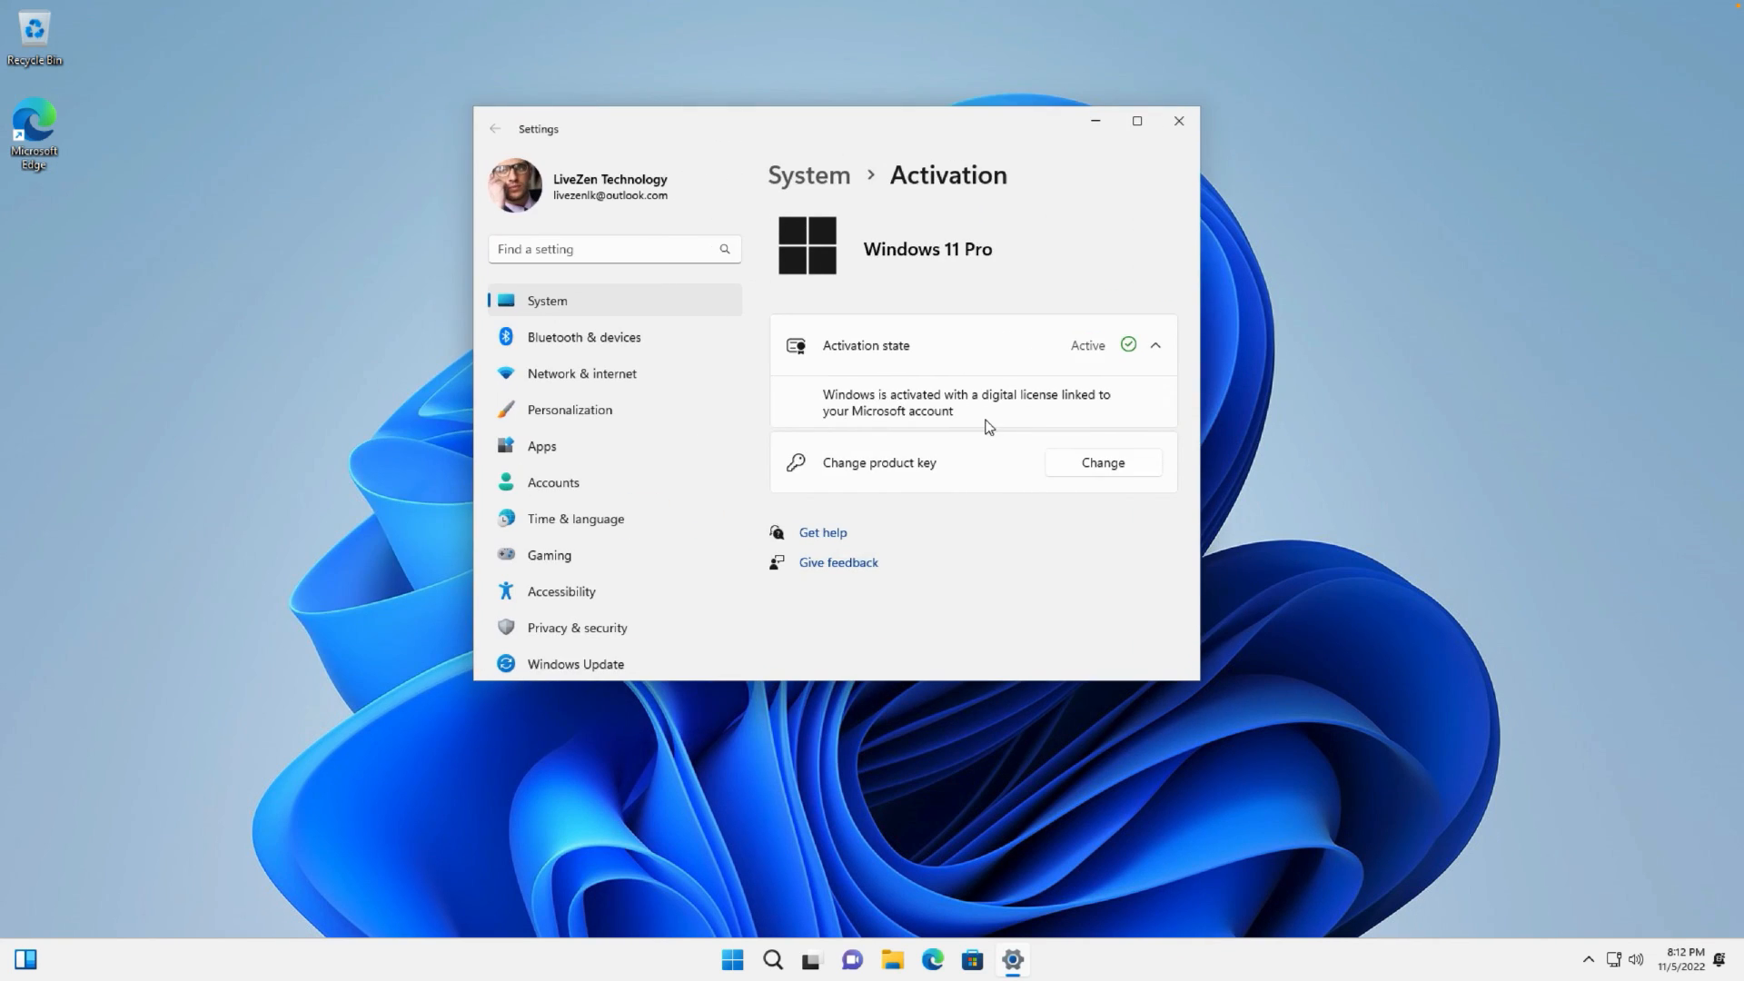